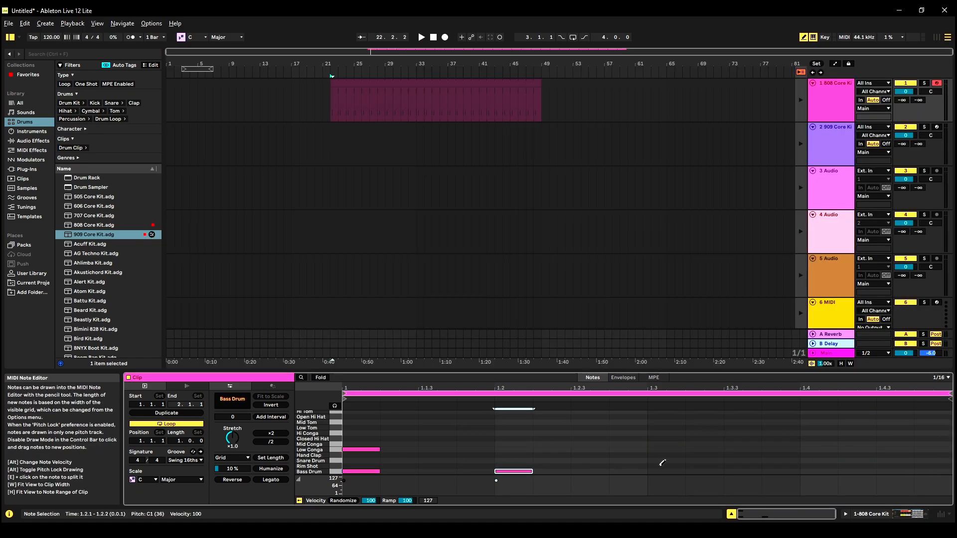
Copy the 808 Core Kit clip along the arrangement and onto the 909 Core Kit track, and colour the copy at bar 64 yellow
{"action": "right_click", "coordinate": [379, 86]}
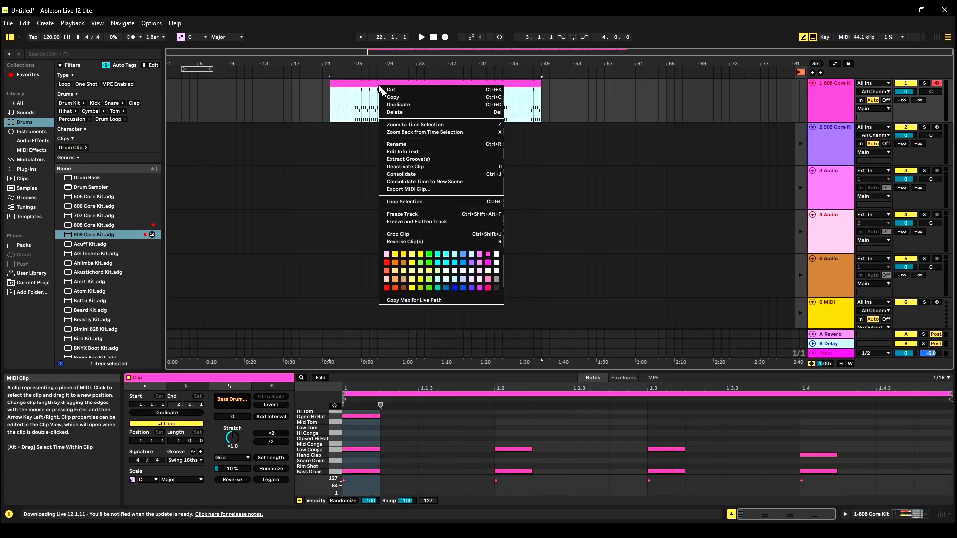
{"action": "left_click", "coordinate": [395, 112]}
{"action": "left_click_drag", "start_coordinate": [637, 104], "coordinate": [531, 142]}
{"action": "left_click", "coordinate": [539, 136]}
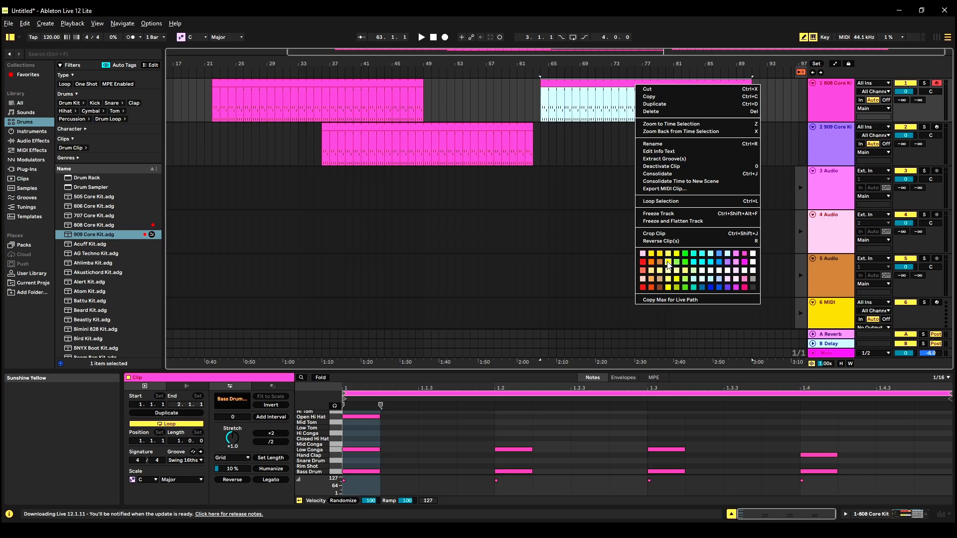
{"action": "left_click", "coordinate": [670, 265]}
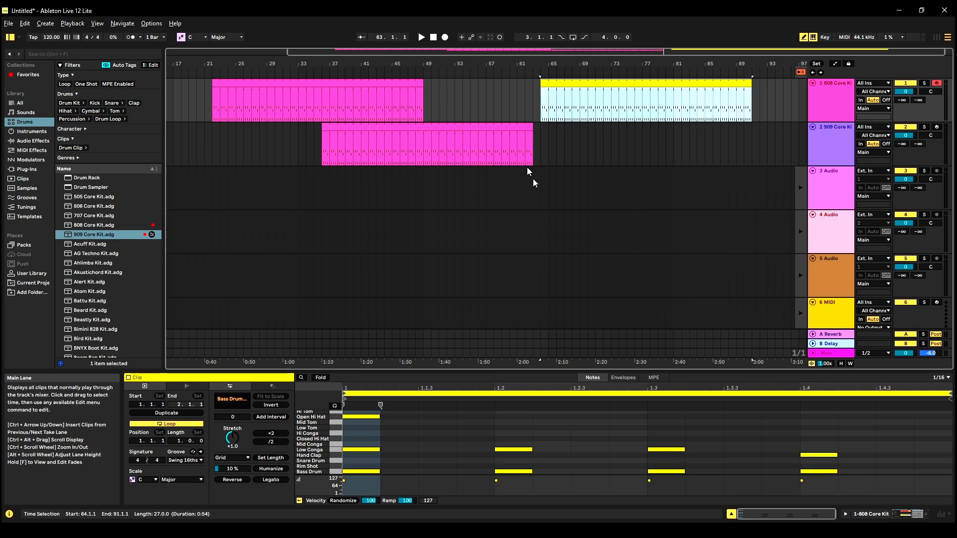
Insert a time signature change at the start of the first 808 clip, around bar 22 of the arrangement
{"action": "left_click", "coordinate": [211, 72]}
{"action": "right_click", "coordinate": [210, 73]}
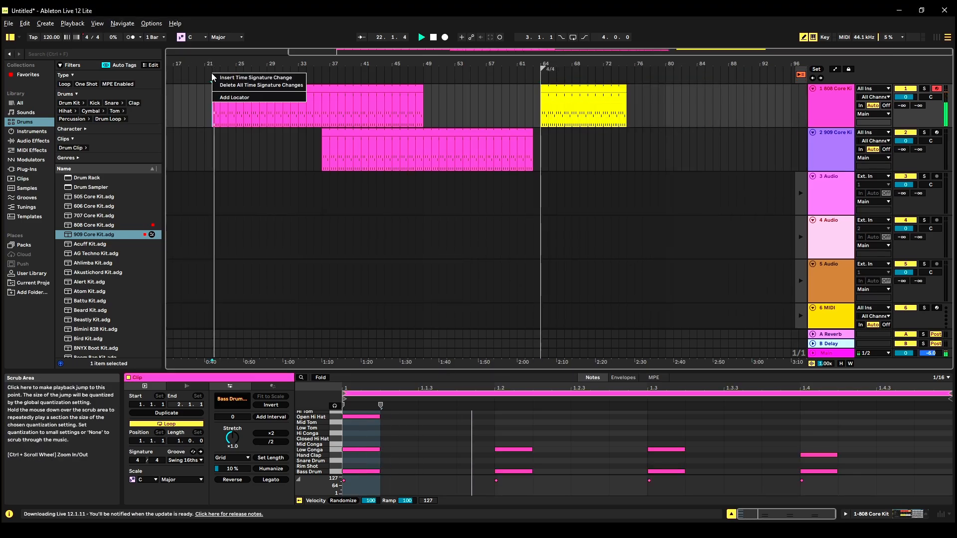
{"action": "left_click", "coordinate": [216, 77]}
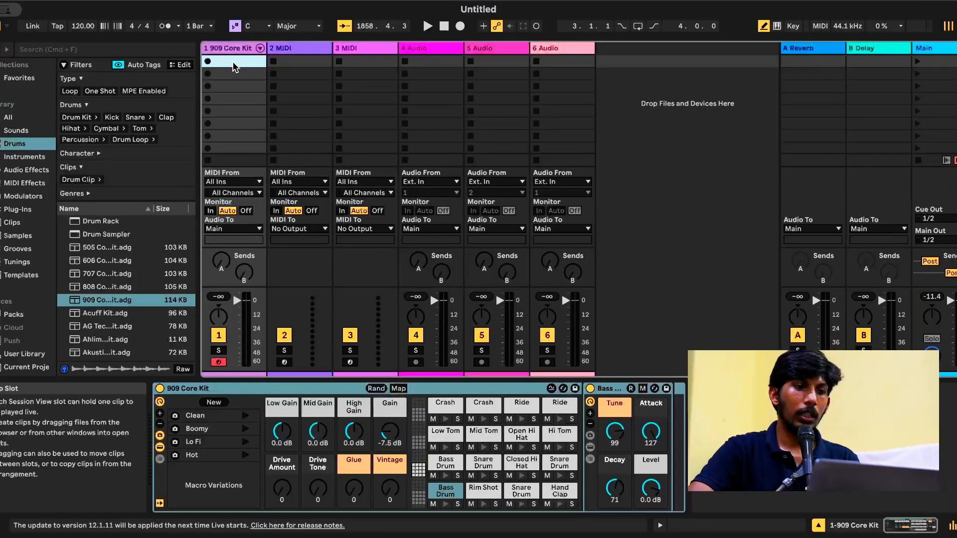
Create an empty MIDI clip in the first slot of the 909 Core Kit track
{"action": "double_click", "coordinate": [233, 62]}
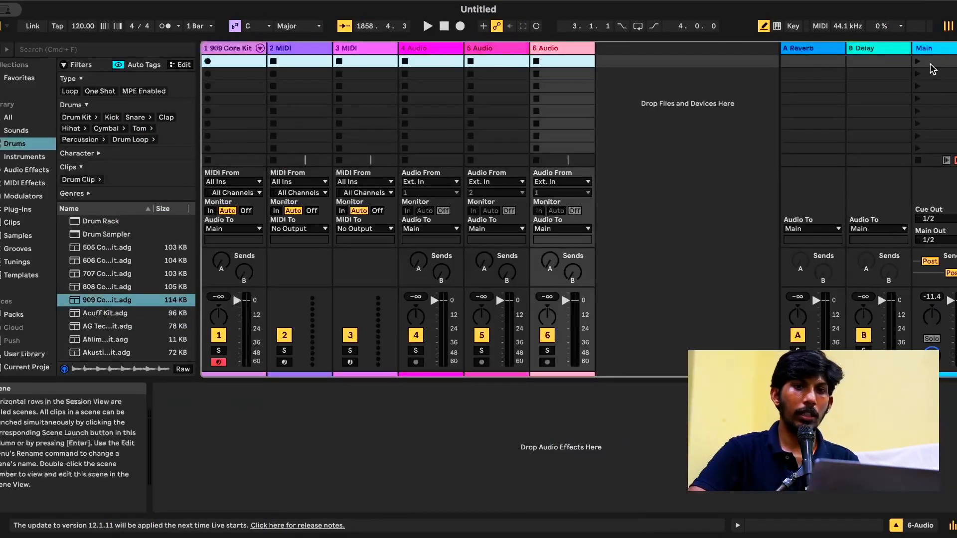
{"action": "left_click", "coordinate": [930, 62]}
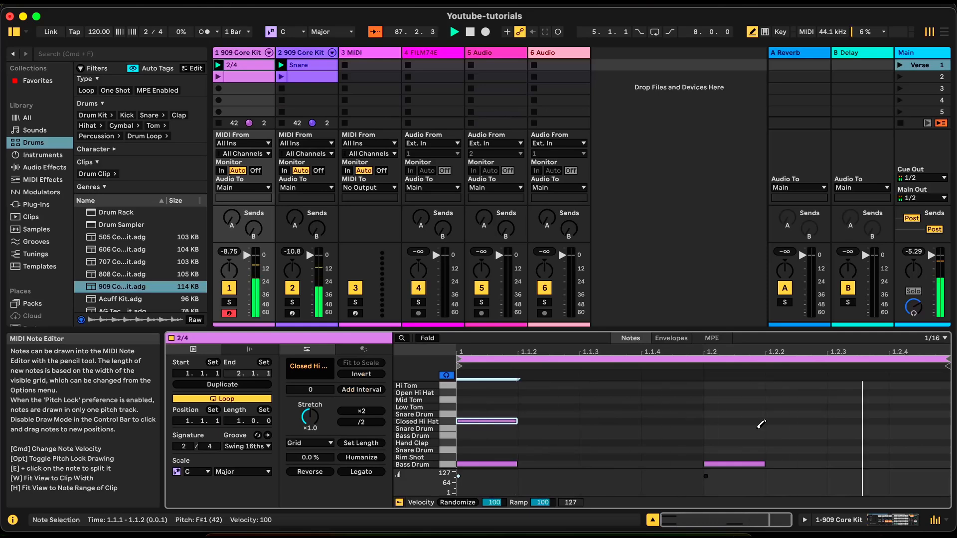
Add an Open Hi Hat note on beat 1.2 and a Hand Clap at 1.1.4 in the 2/4 clip, and launch the Verse scene
{"action": "left_click", "coordinate": [731, 421]}
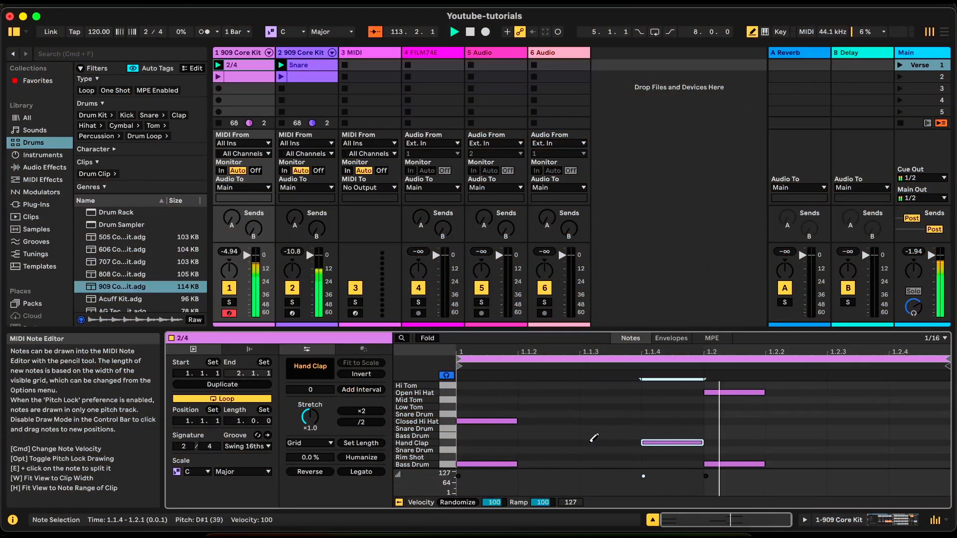
{"action": "key", "text": "Left"}
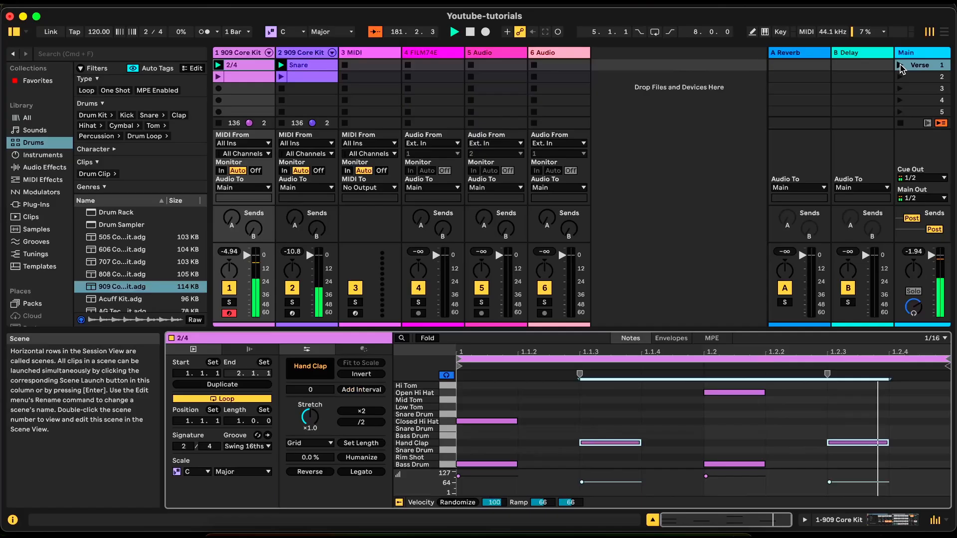
{"action": "left_click", "coordinate": [901, 66]}
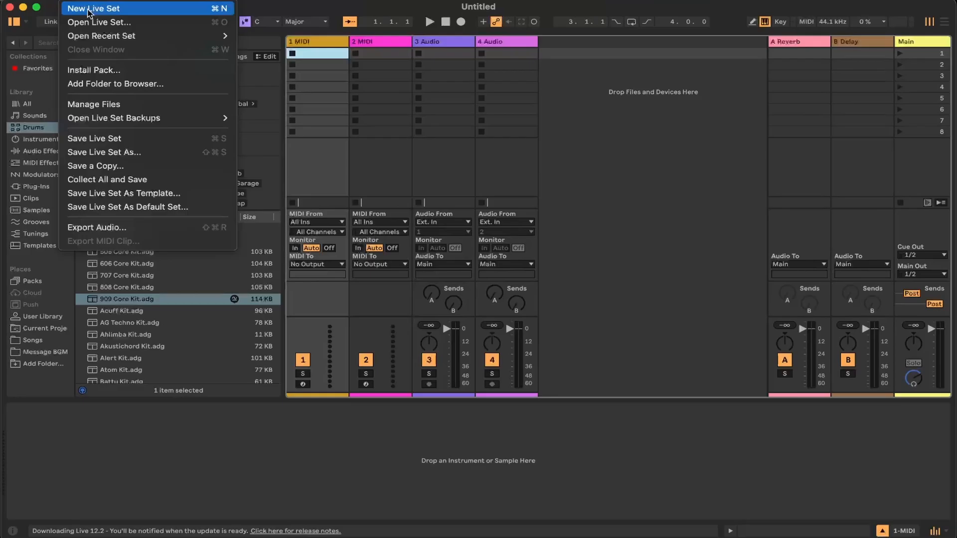
Start a new Live Set and delete its two audio tracks, 3 Audio and 4 Audio
{"action": "left_click", "coordinate": [90, 13]}
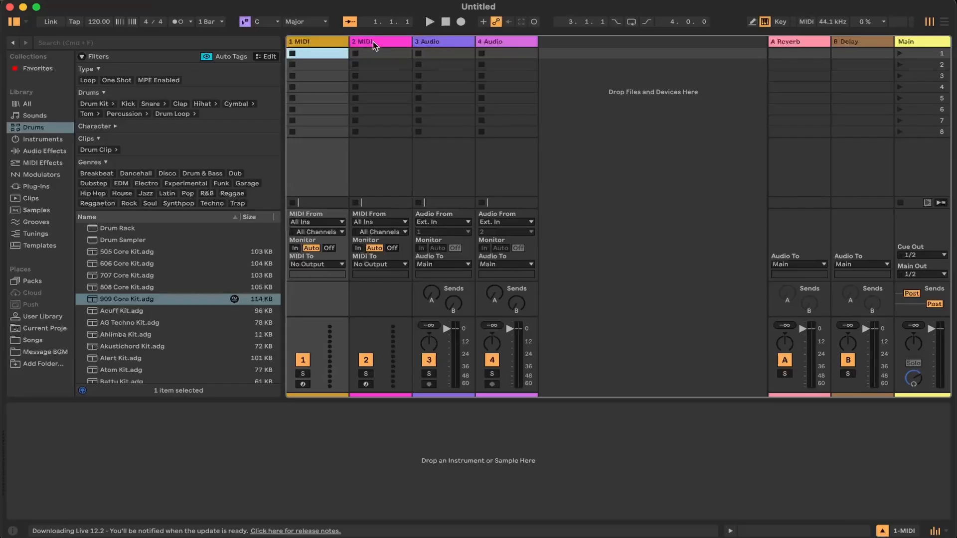
{"action": "left_click", "coordinate": [435, 43]}
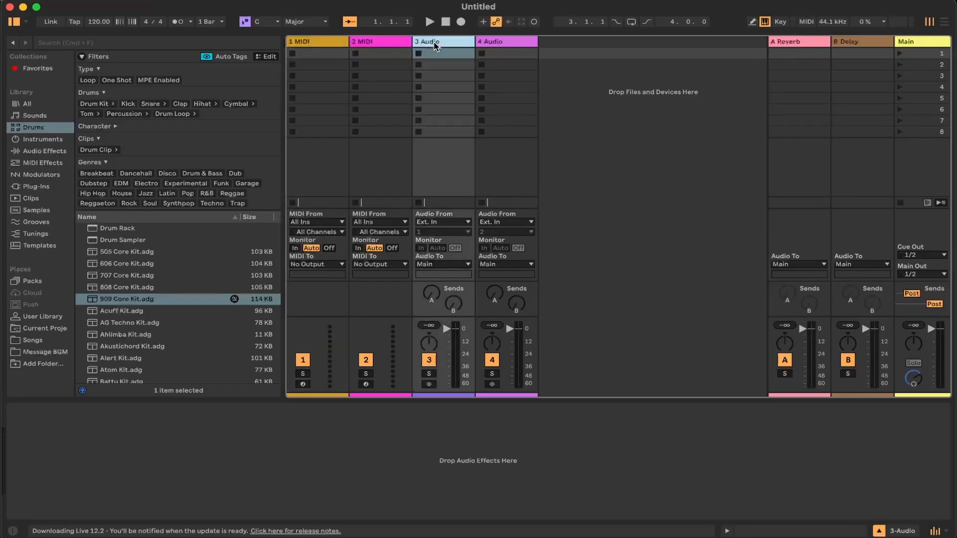
{"action": "left_click", "coordinate": [489, 41], "text": "shift"}
{"action": "right_click", "coordinate": [487, 44]}
{"action": "left_click", "coordinate": [506, 77]}
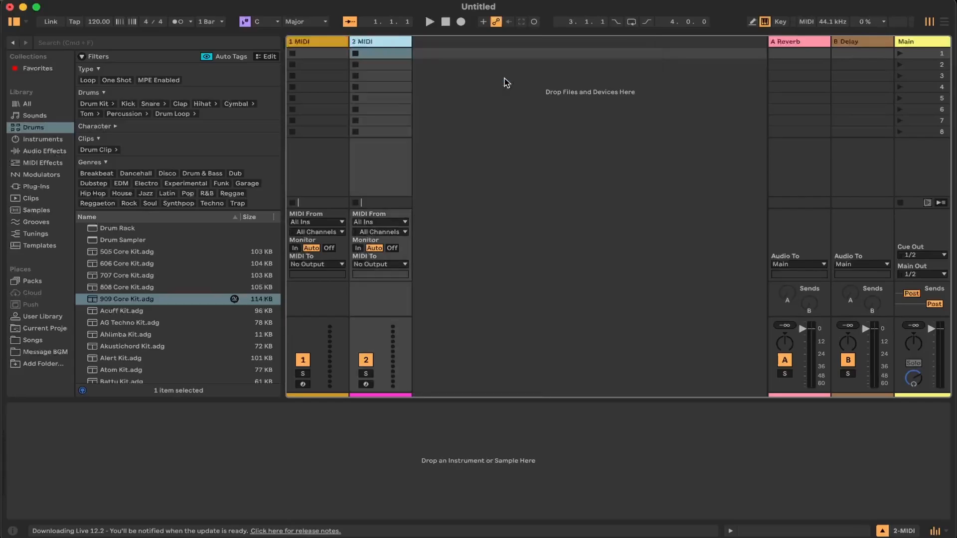
Load 909 Core Kit.adg onto the first MIDI track and hide the browser
{"action": "left_click", "coordinate": [323, 44]}
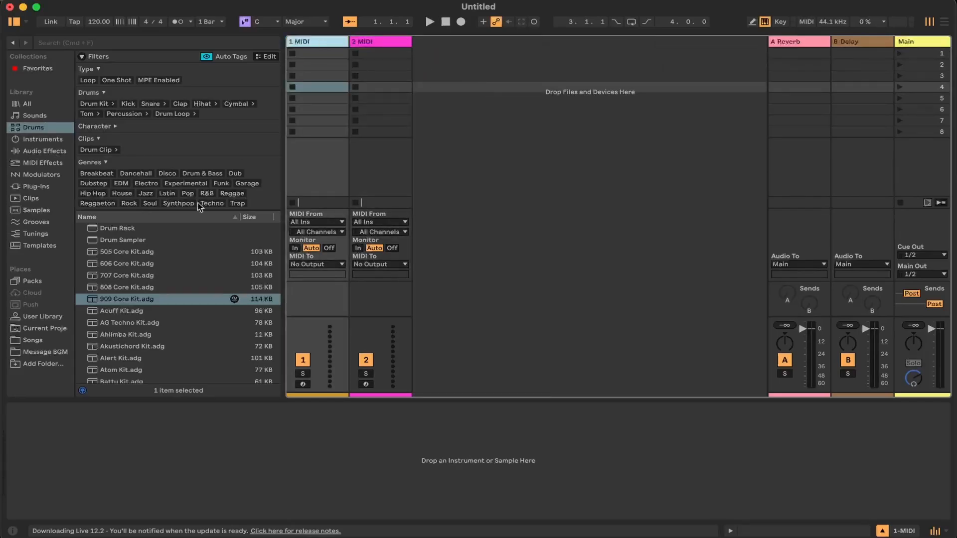
{"action": "left_click_drag", "start_coordinate": [114, 299], "coordinate": [316, 44]}
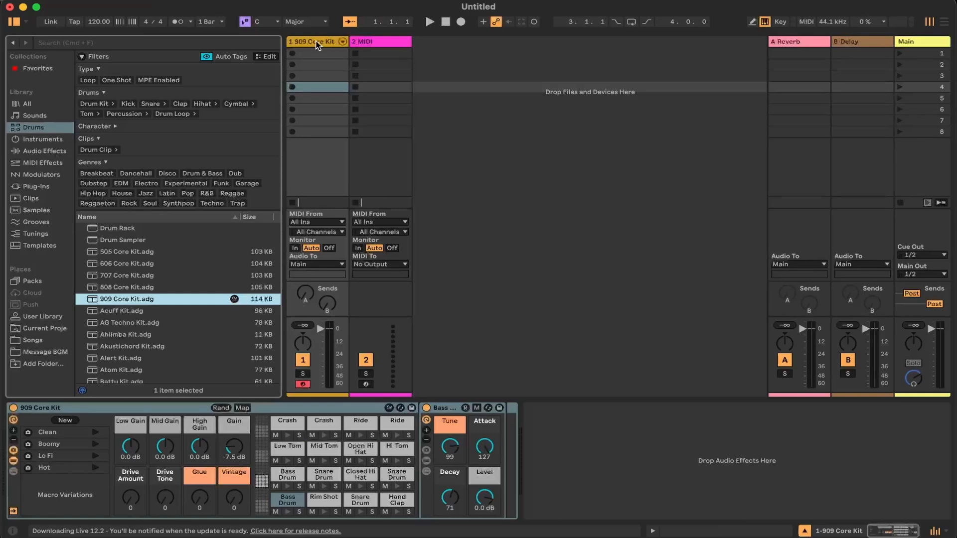
{"action": "left_click", "coordinate": [514, 213]}
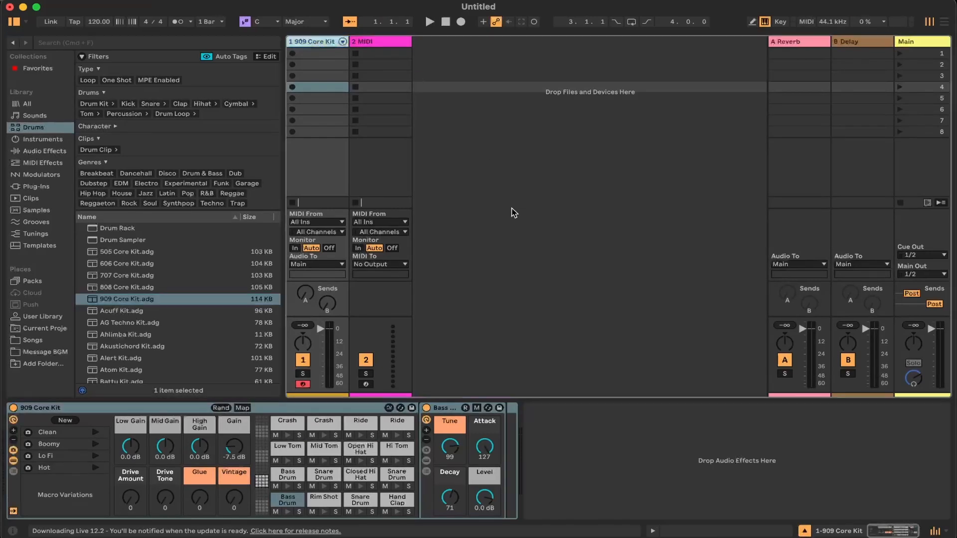
{"action": "left_click", "coordinate": [12, 22]}
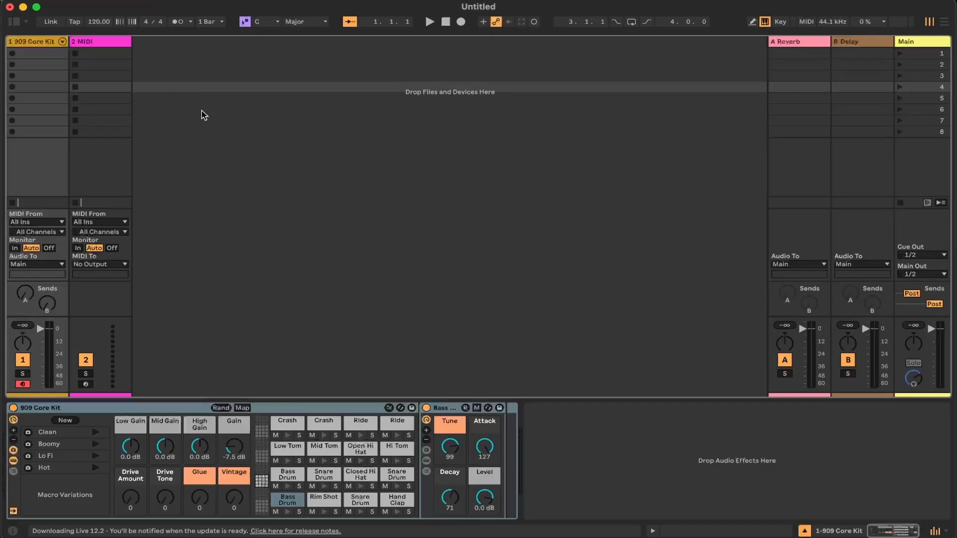
Create an empty MIDI clip in the first slot of the 909 Core Kit track and set its signature to 2/4
{"action": "double_click", "coordinate": [35, 53]}
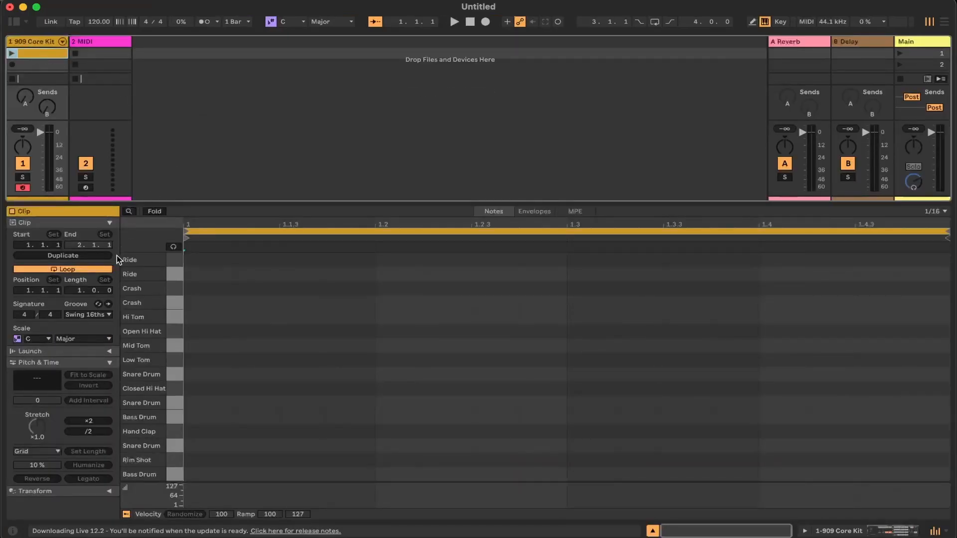
{"action": "left_click", "coordinate": [24, 314]}
{"action": "type", "text": "2"}
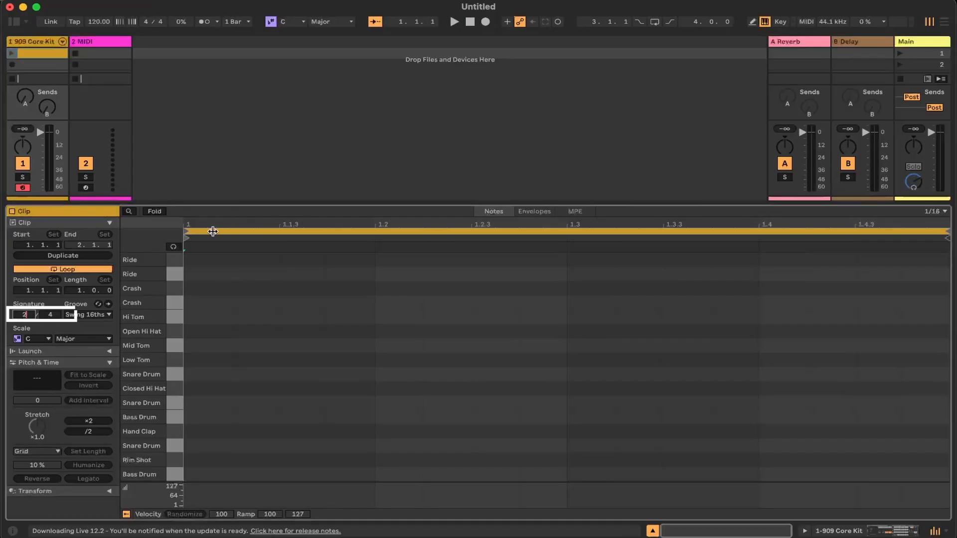
{"action": "left_click", "coordinate": [242, 184]}
Set the Live Set's global time signature to 2/4
{"action": "left_click", "coordinate": [146, 24]}
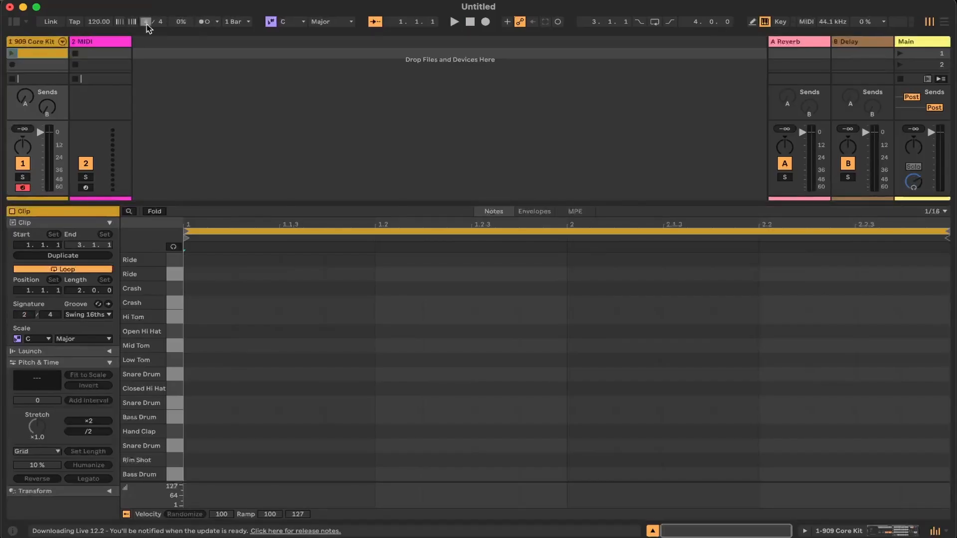
{"action": "type", "text": "2"}
{"action": "left_click", "coordinate": [231, 81]}
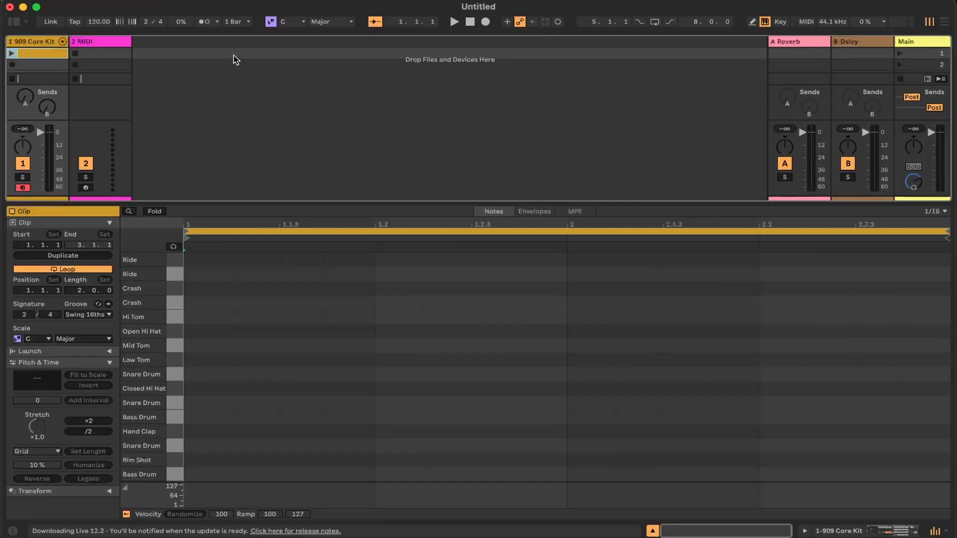
Turn on the metronome and play the set to hear the 2/4 count, and stop playback
{"action": "left_click", "coordinate": [204, 22]}
{"action": "left_click", "coordinate": [454, 22]}
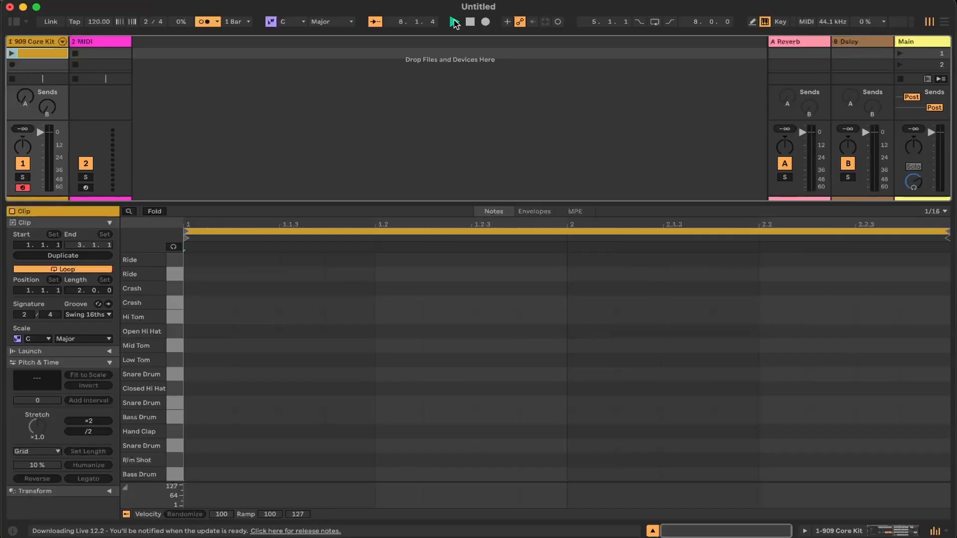
{"action": "left_click", "coordinate": [470, 22]}
{"action": "left_click", "coordinate": [469, 23]}
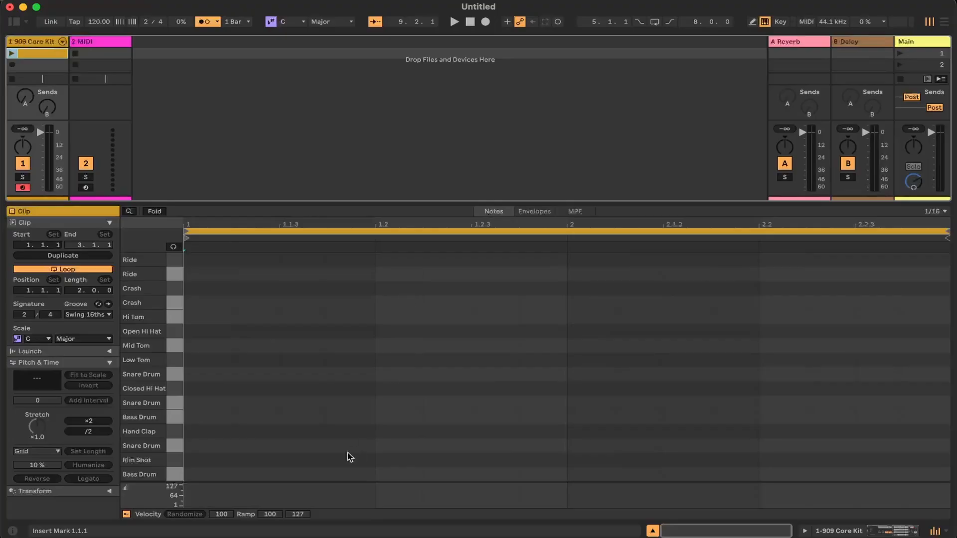
Draw a Bass Drum note at 1.1.1, and lengthen it to an eighth note using a fixed 1/8 grid
{"action": "key", "text": "b"}
{"action": "left_click", "coordinate": [219, 473]}
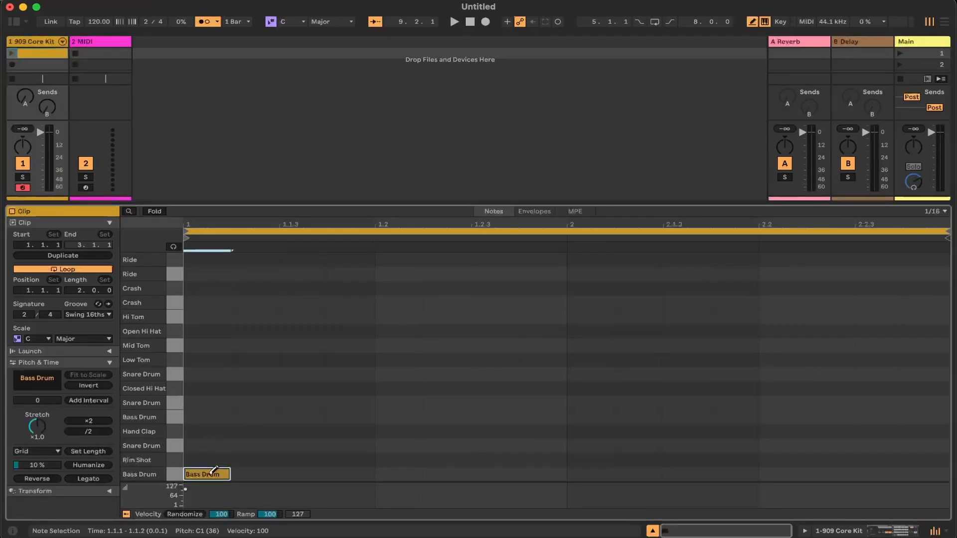
{"action": "left_click", "coordinate": [934, 212]}
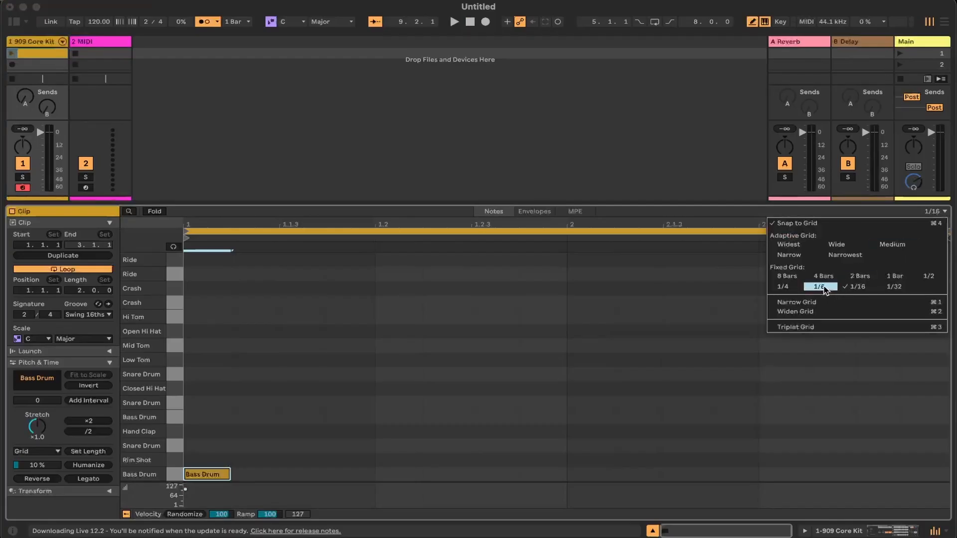
{"action": "left_click", "coordinate": [820, 288]}
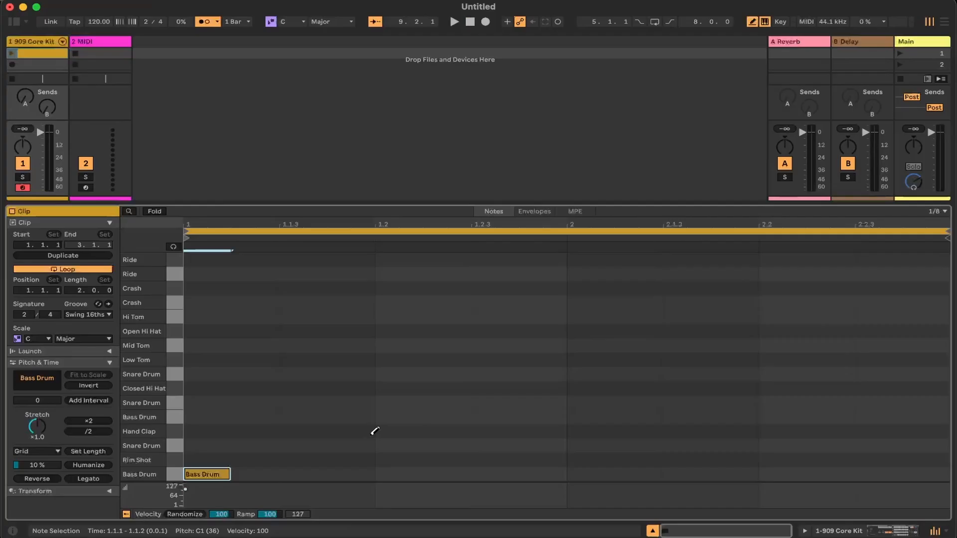
{"action": "key", "text": "shift+Right"}
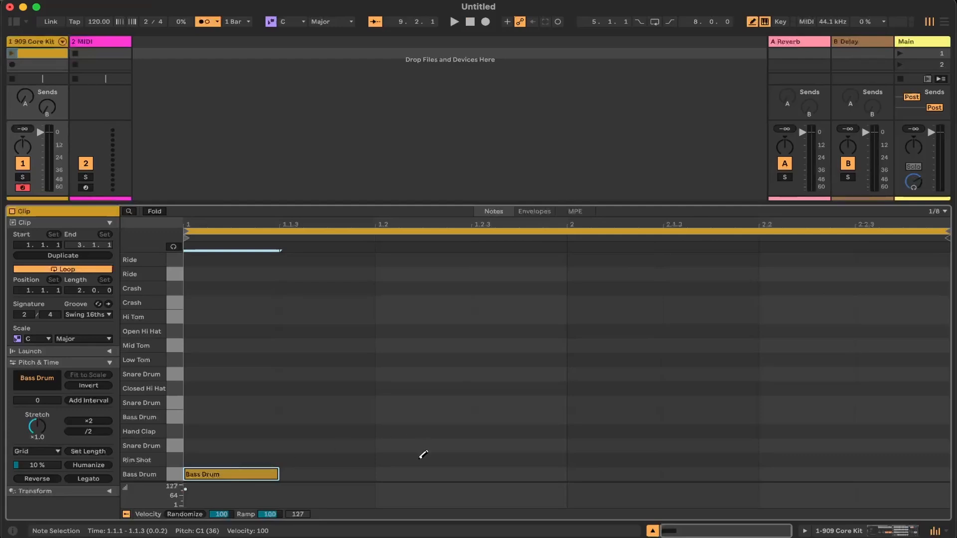
Add a Rim Shot note on beat 1.2 and shorten the clip's loop to one bar, ending at 2.1.1
{"action": "left_click", "coordinate": [422, 456]}
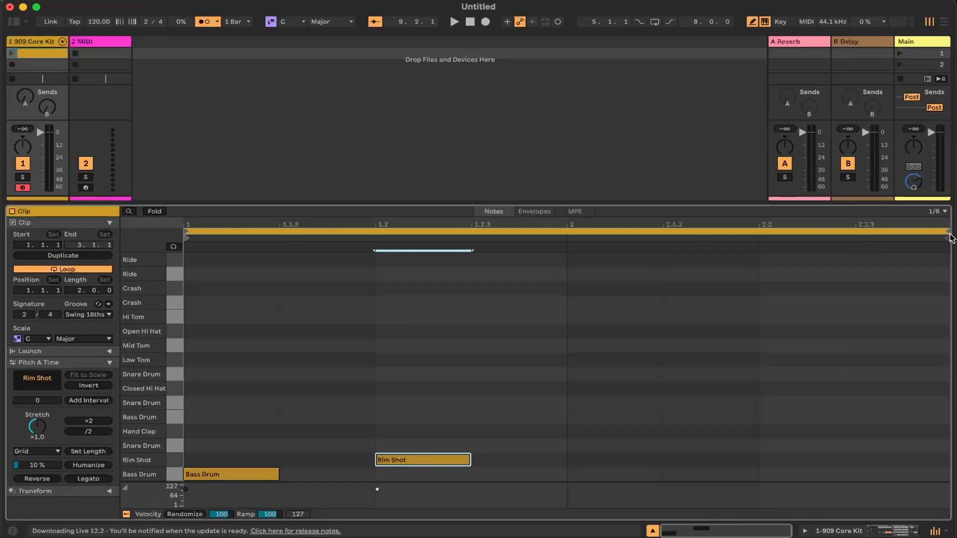
{"action": "left_click_drag", "start_coordinate": [950, 238], "coordinate": [570, 242]}
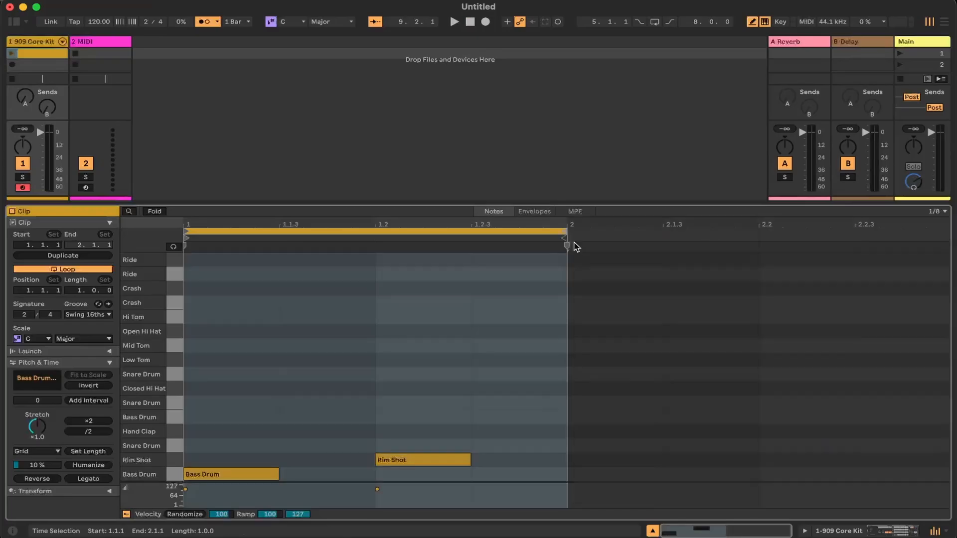
Play the clip, and play it again with a Bass Drum note added on beat 1.2
{"action": "left_click", "coordinate": [12, 53]}
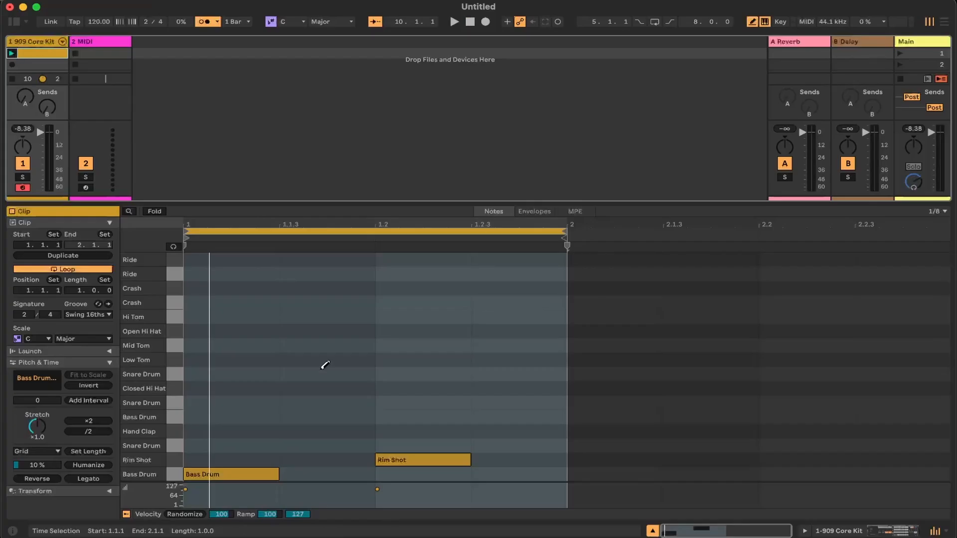
{"action": "left_click", "coordinate": [418, 474]}
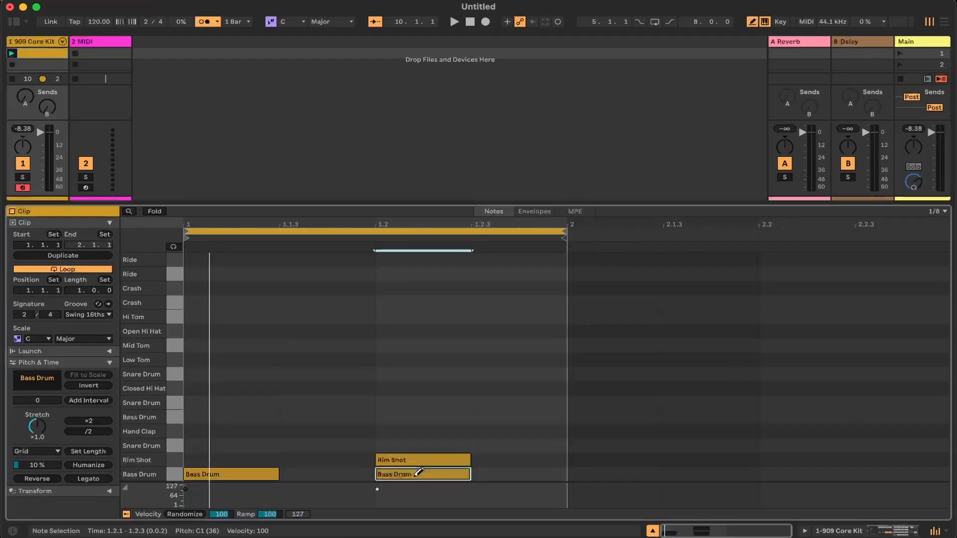
{"action": "left_click", "coordinate": [452, 24]}
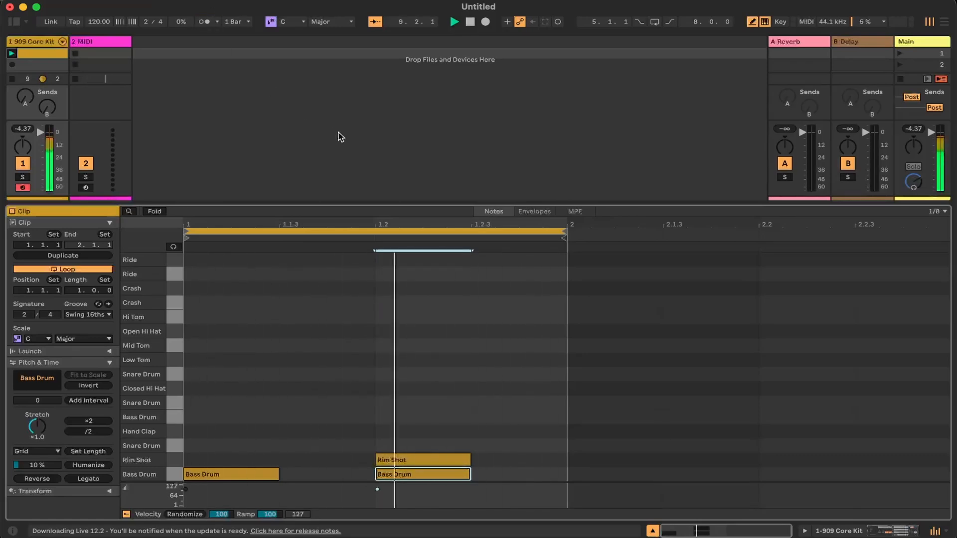
Replace the Rim Shot note on beat 1.2 with a Snare Drum note and stop playback
{"action": "left_click", "coordinate": [399, 460]}
{"action": "left_click", "coordinate": [401, 445]}
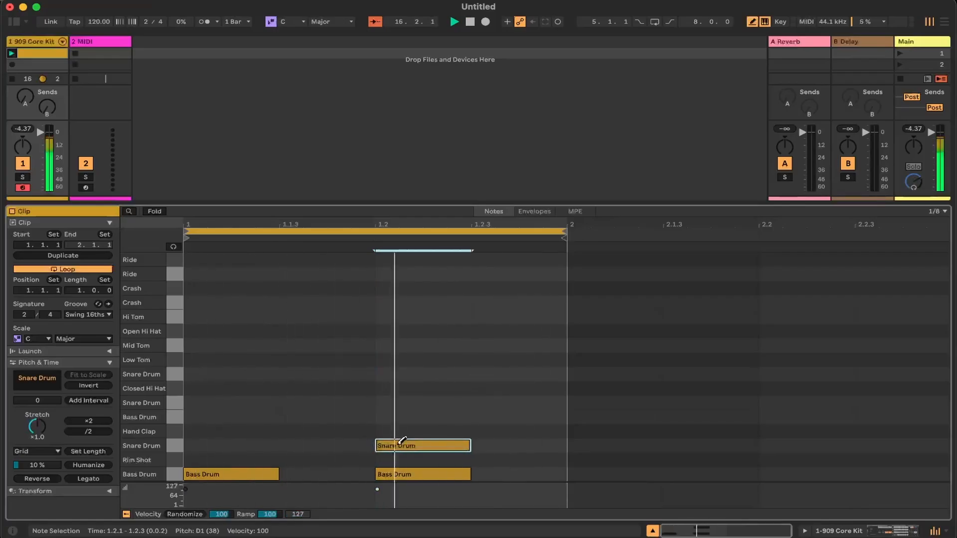
{"action": "left_click", "coordinate": [470, 22]}
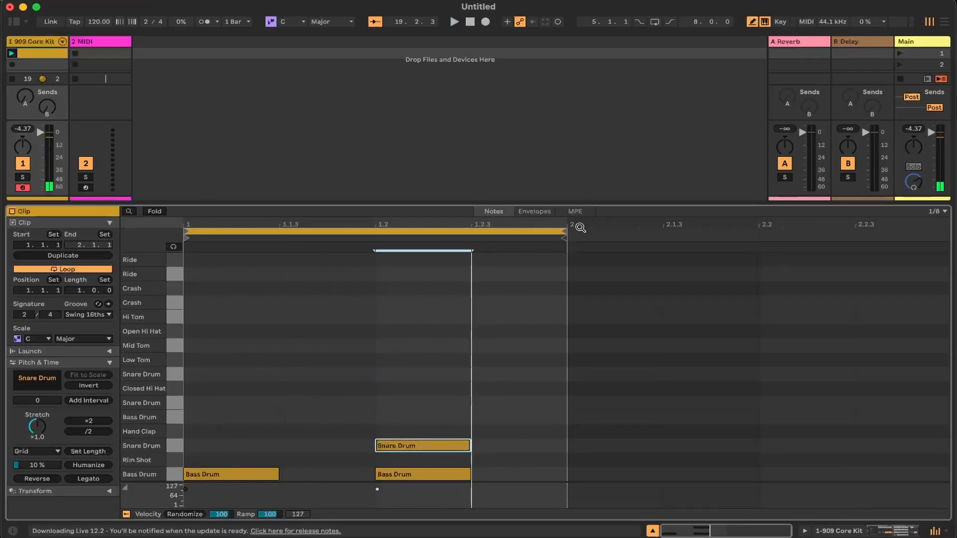
Extend the clip's loop to two bars, and add a Bass Drum note at 2.1.1 and a Snare Drum note at 2.2.1
{"action": "mouse_move", "coordinate": [564, 237]}
{"action": "left_mouse_down"}
{"action": "mouse_move", "coordinate": [858, 233]}
{"action": "mouse_move", "coordinate": [949, 247]}
{"action": "left_mouse_up"}
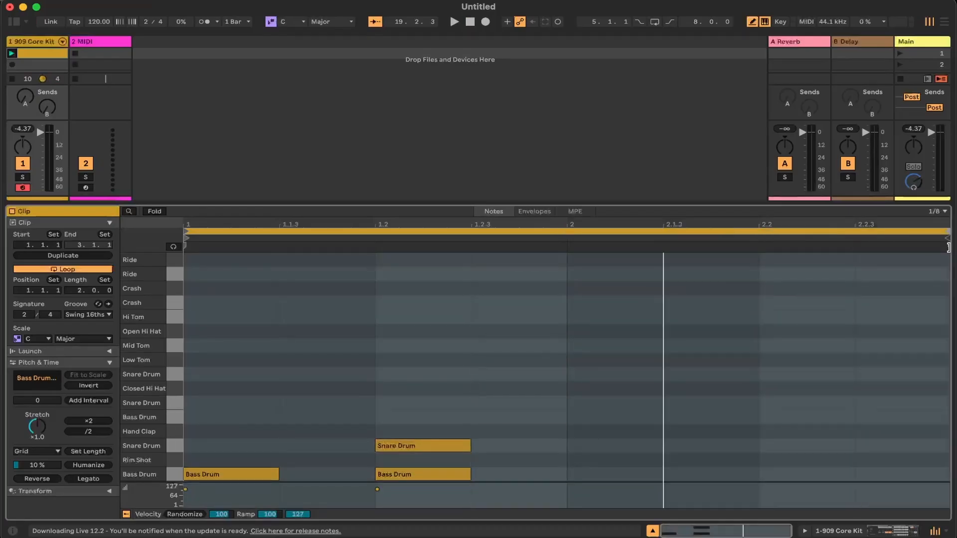
{"action": "left_click", "coordinate": [601, 475]}
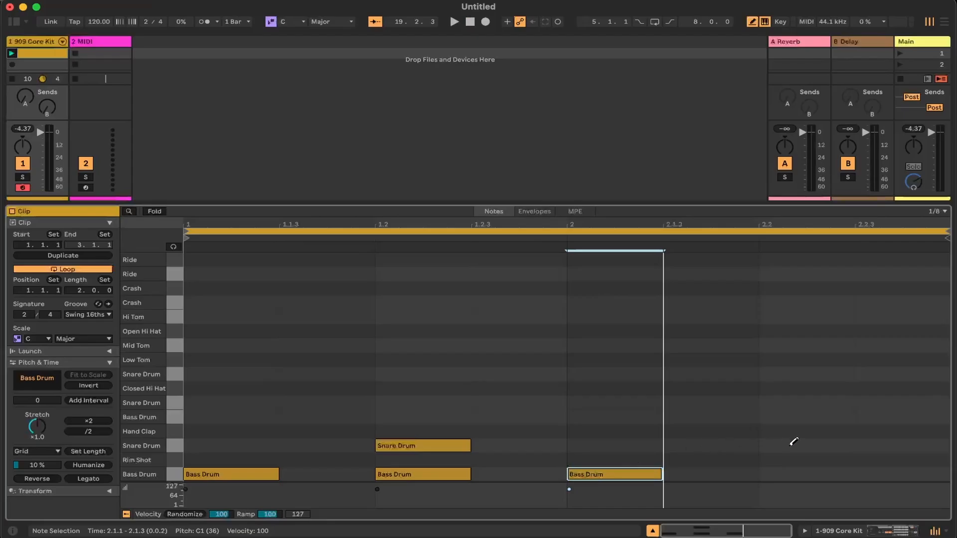
{"action": "left_click", "coordinate": [794, 445]}
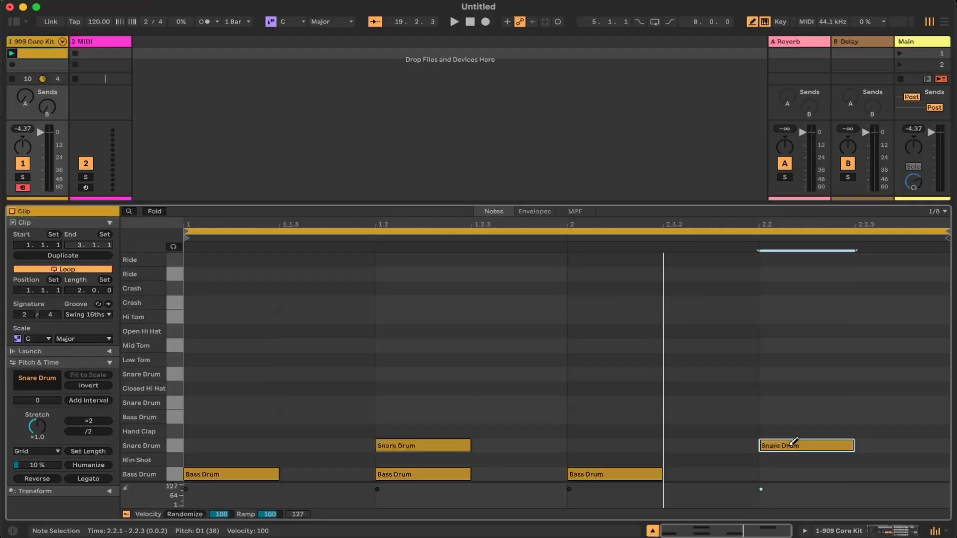
Play the two-bar clip, switching the metronome on to hear it against the beat and off again
{"action": "left_click", "coordinate": [454, 21]}
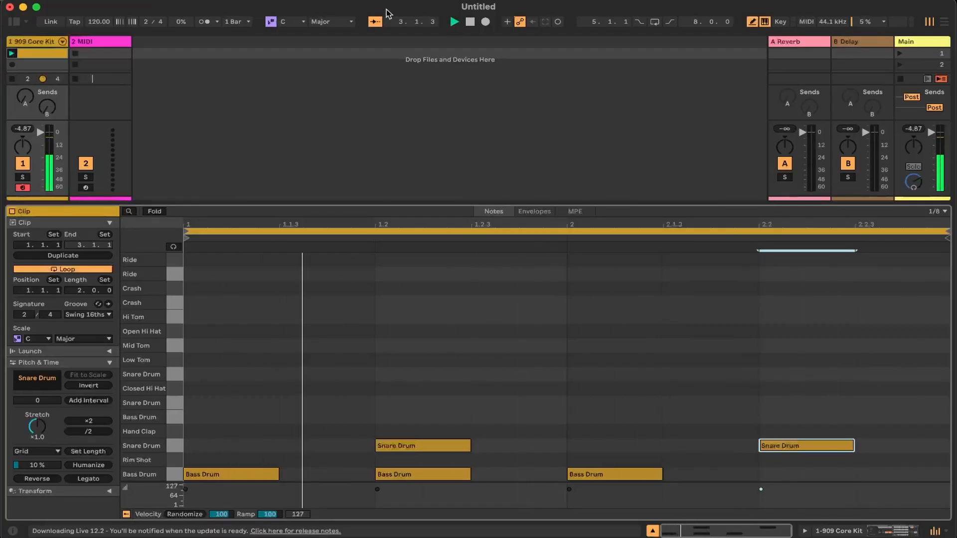
{"action": "left_click", "coordinate": [205, 23]}
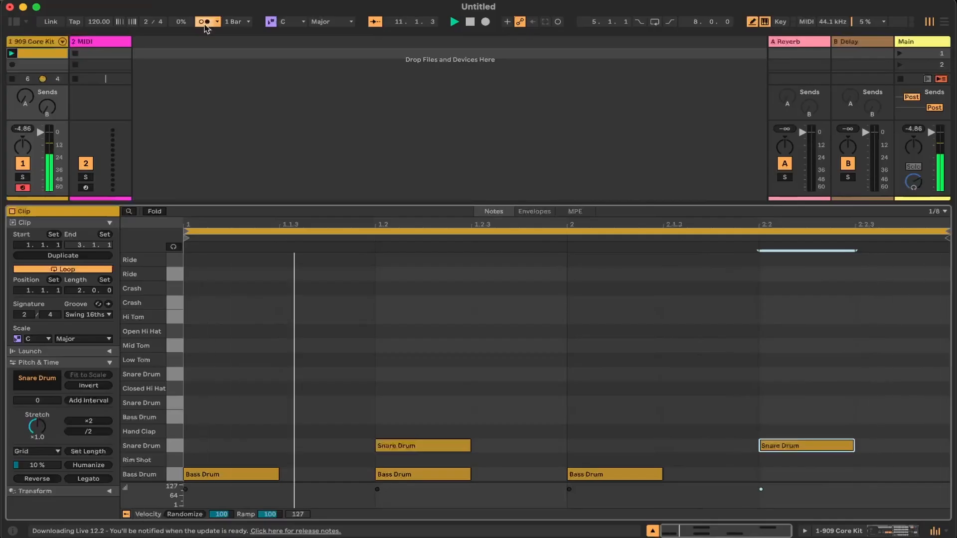
{"action": "left_click", "coordinate": [205, 24]}
Add a Bass Drum note at 2.2.1 and Closed Hi Hat notes at 1.1.1, 1.2.1, 2.1.1 and 2.2.1, and stop playback
{"action": "left_click", "coordinate": [816, 473]}
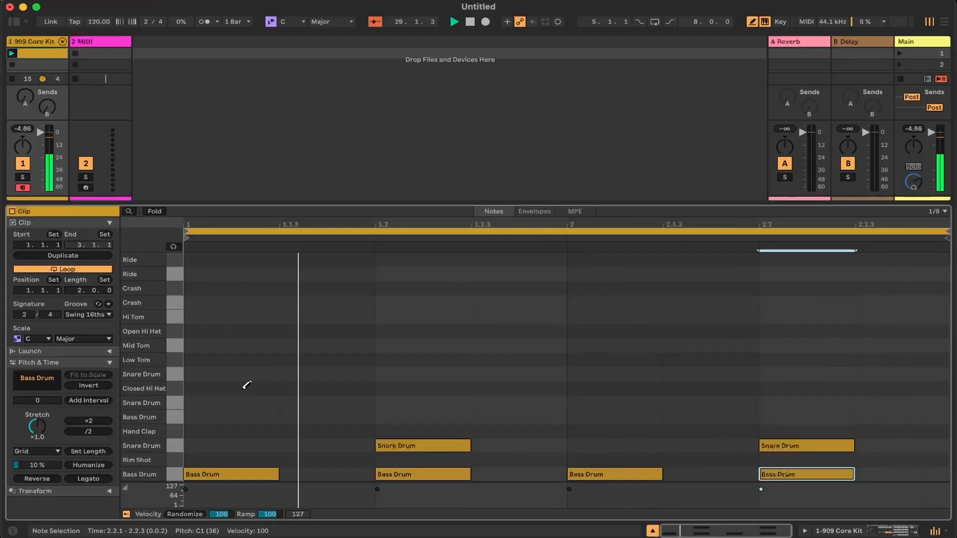
{"action": "left_click", "coordinate": [245, 388]}
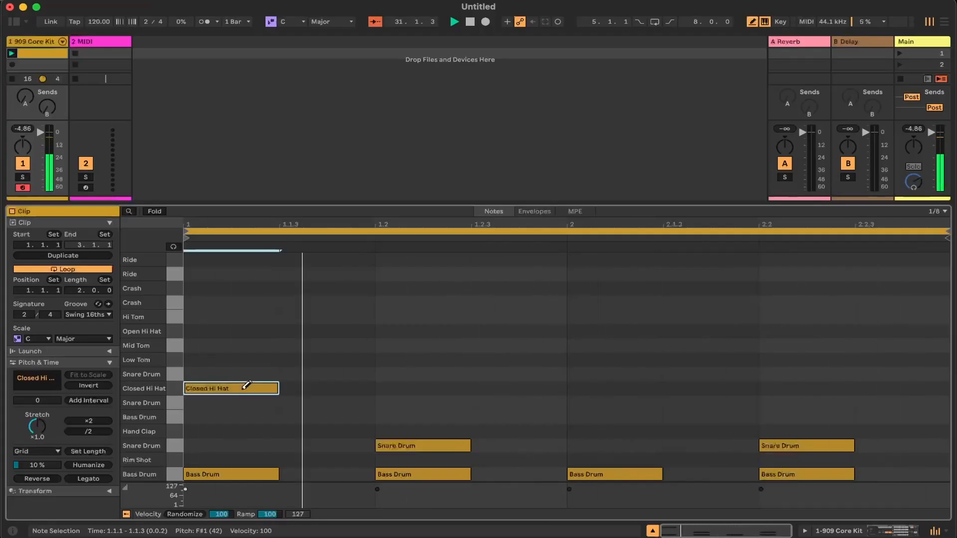
{"action": "left_click", "coordinate": [433, 388]}
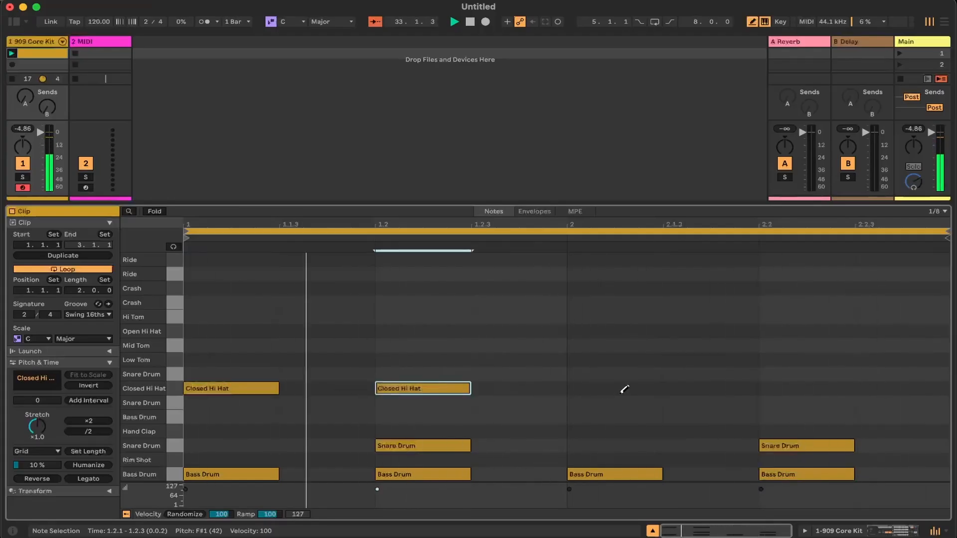
{"action": "left_click", "coordinate": [623, 388]}
{"action": "left_click", "coordinate": [799, 387]}
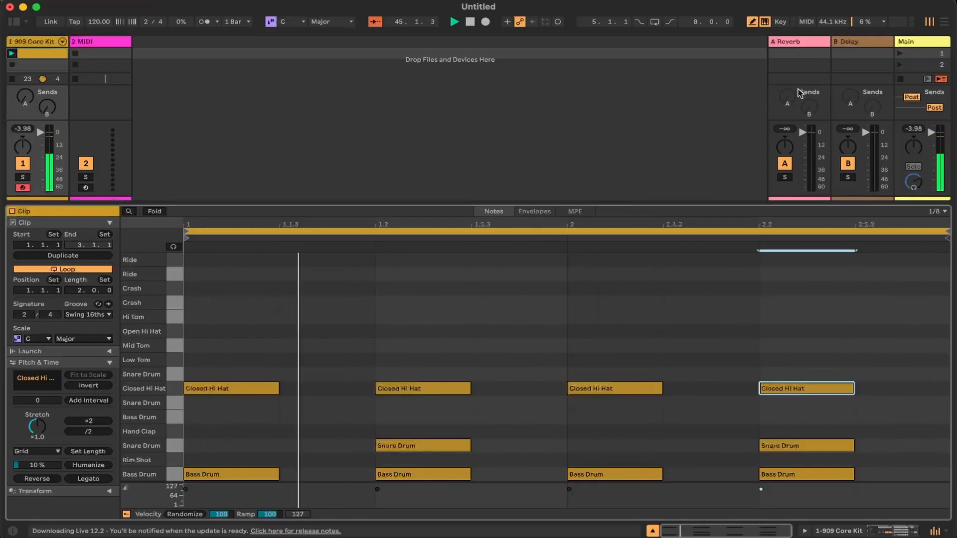
{"action": "left_click", "coordinate": [471, 22]}
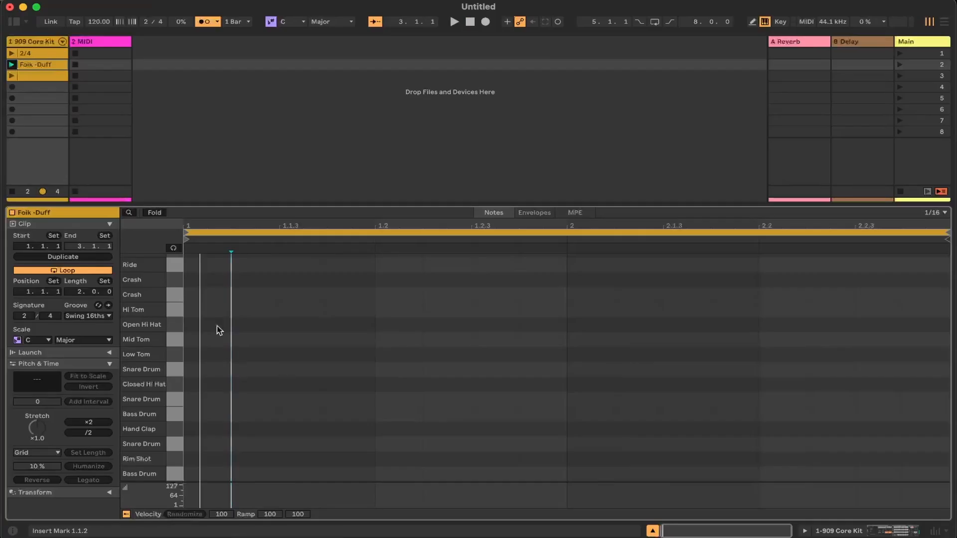
Draw the first bar of the Folk -Duff clip: Bass Drum notes at 1.1.1 and 1.2.3 and a Snare Drum note at 1.1.4
{"action": "key", "text": "b"}
{"action": "left_click", "coordinate": [213, 472]}
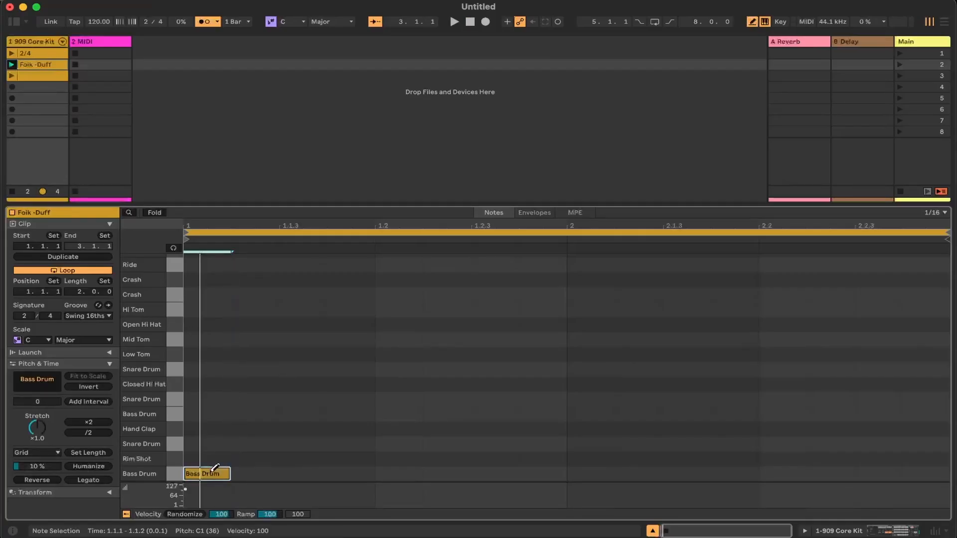
{"action": "left_click", "coordinate": [351, 443]}
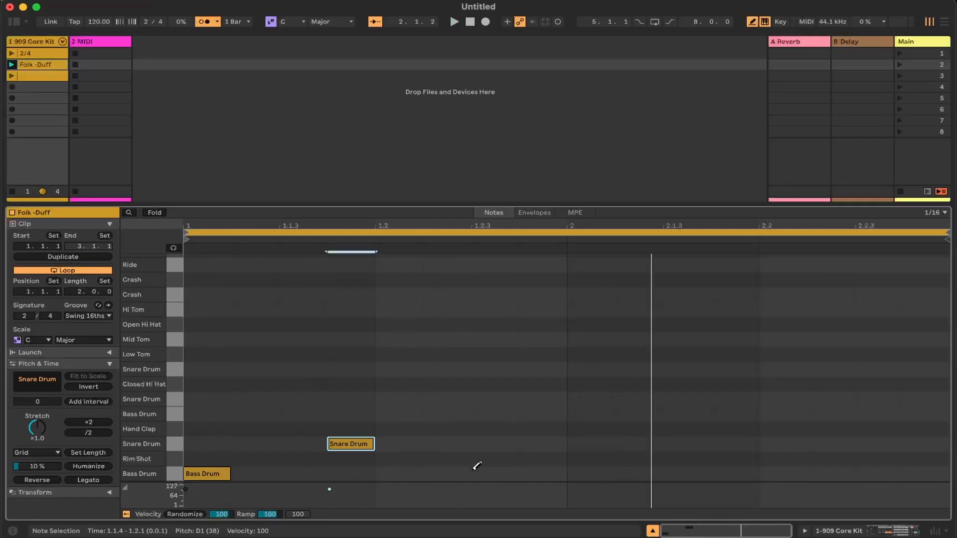
{"action": "left_click", "coordinate": [494, 473]}
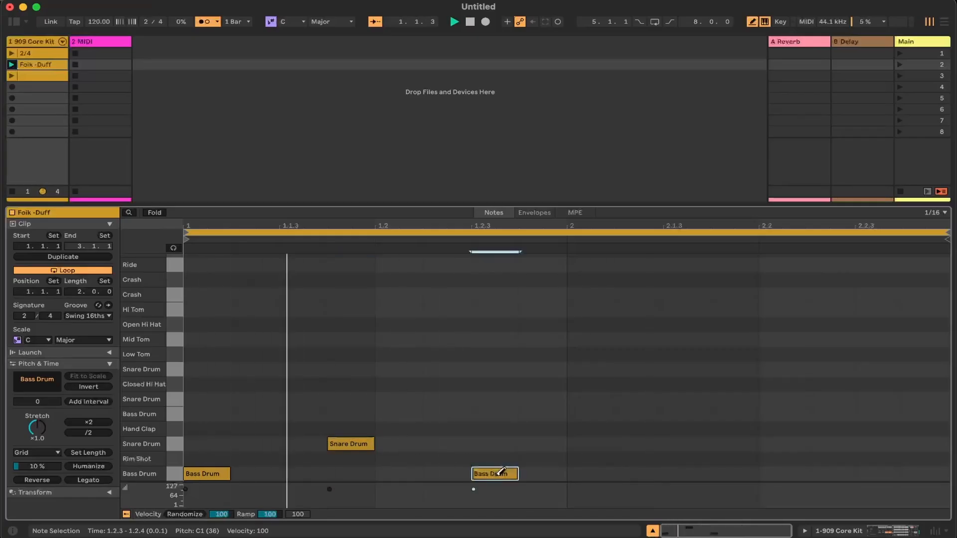
Draw Bass Drum notes at 2.1.1 and 2.2.3 and a Snare Drum note at 2.1.4 in the second bar, and play the clip
{"action": "left_click", "coordinate": [591, 473]}
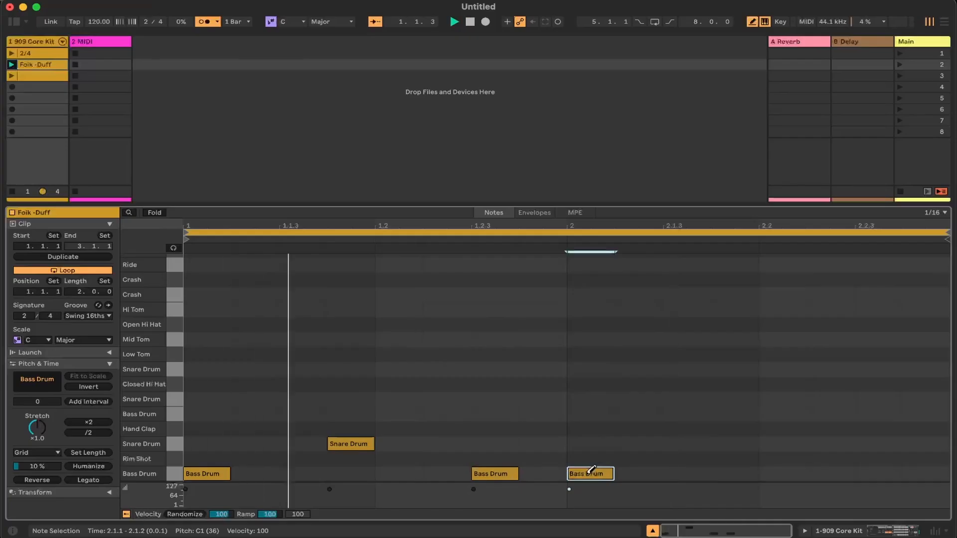
{"action": "left_click", "coordinate": [738, 444]}
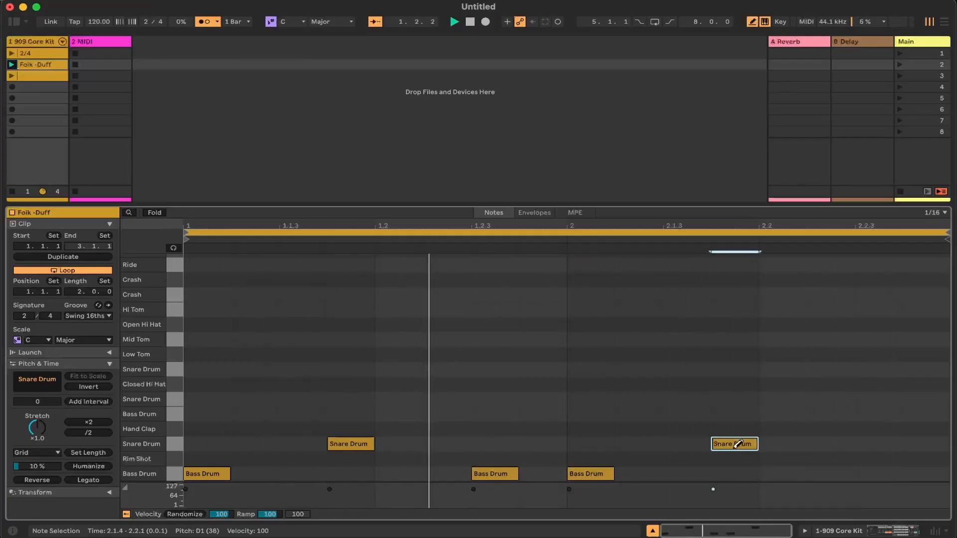
{"action": "left_click", "coordinate": [848, 474]}
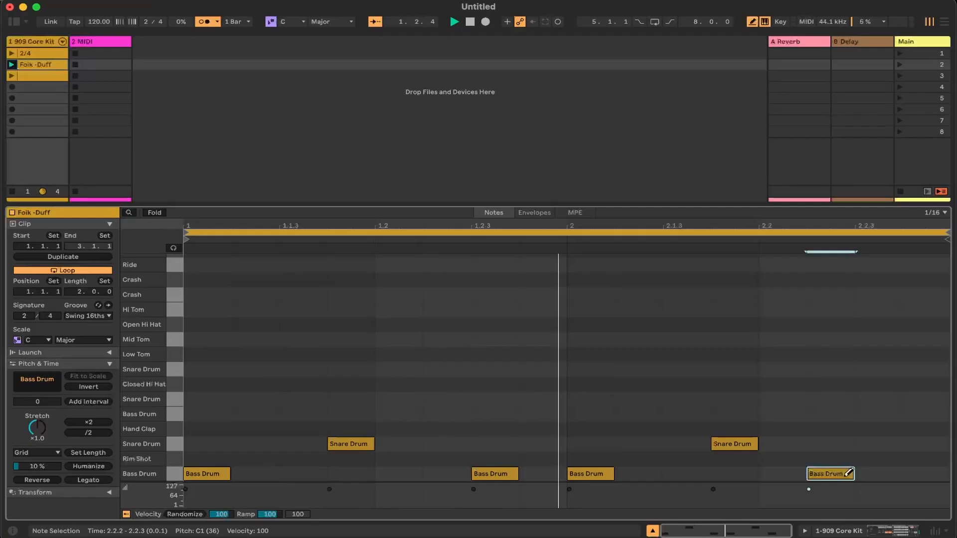
{"action": "left_click", "coordinate": [847, 474]}
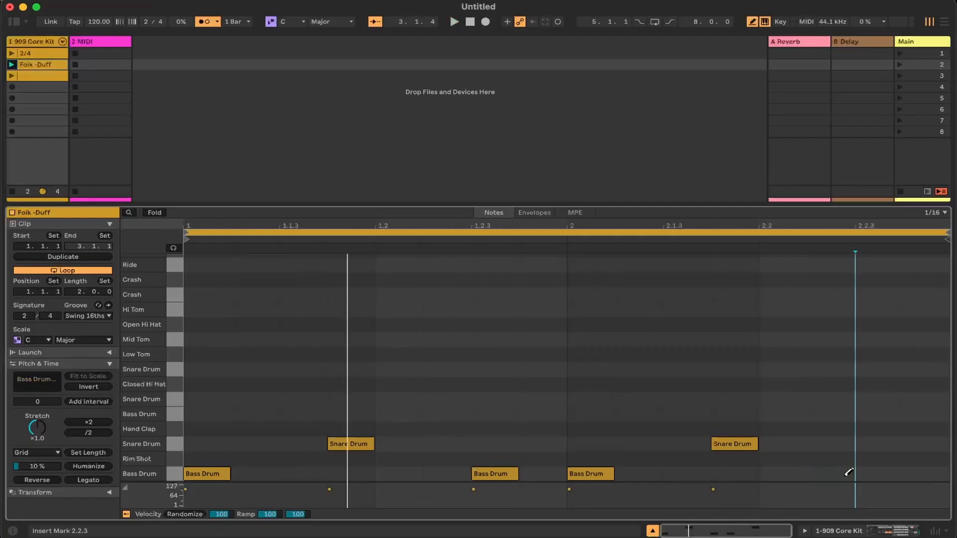
{"action": "left_click", "coordinate": [880, 474]}
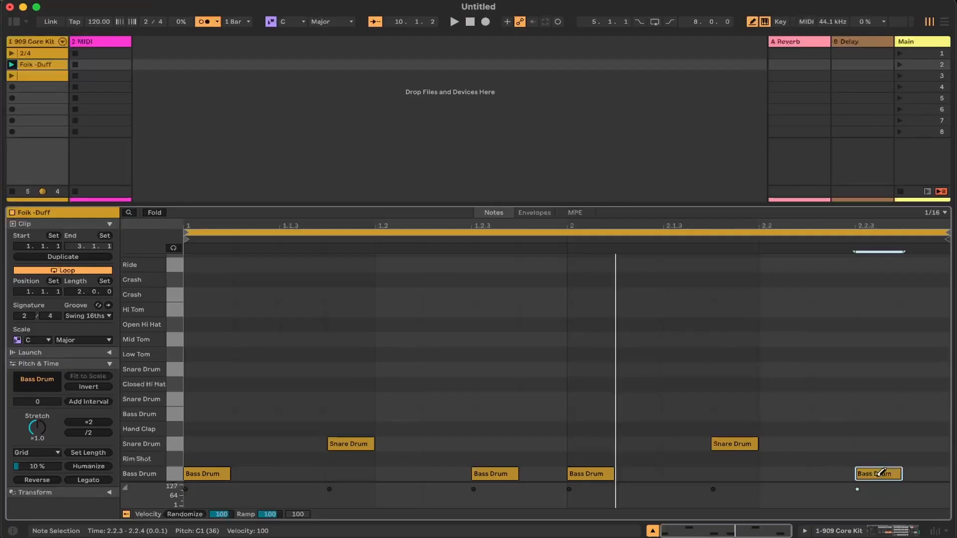
{"action": "key", "text": "space"}
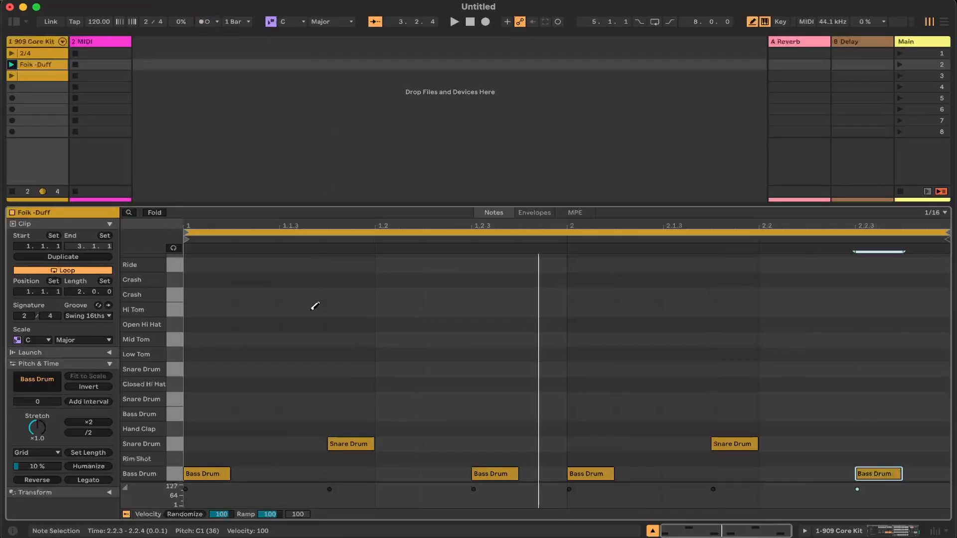
Try Bass Drum notes under the snares at 1.1.4 and 2.1.4 during playback, stop, and remove both notes
{"action": "left_click", "coordinate": [351, 472]}
{"action": "key", "text": "space"}
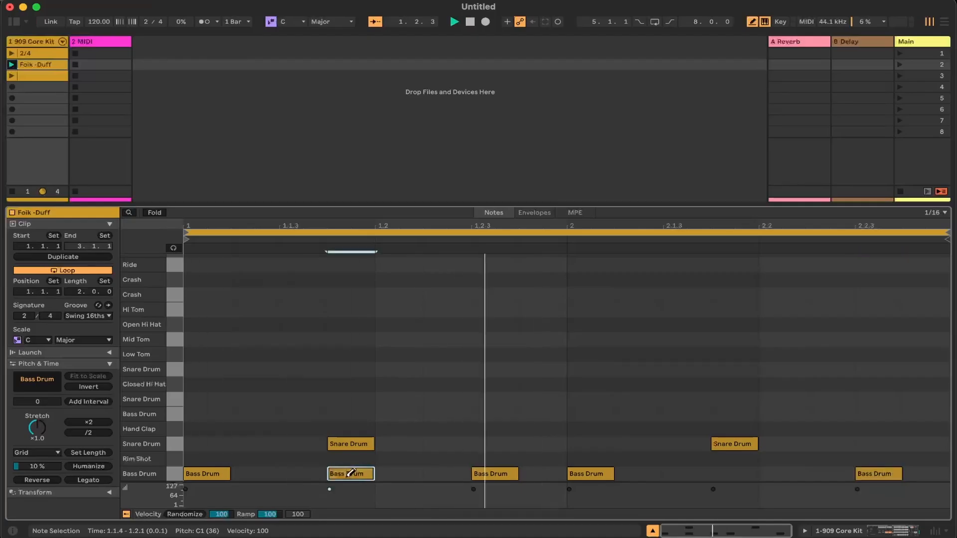
{"action": "left_click", "coordinate": [735, 472]}
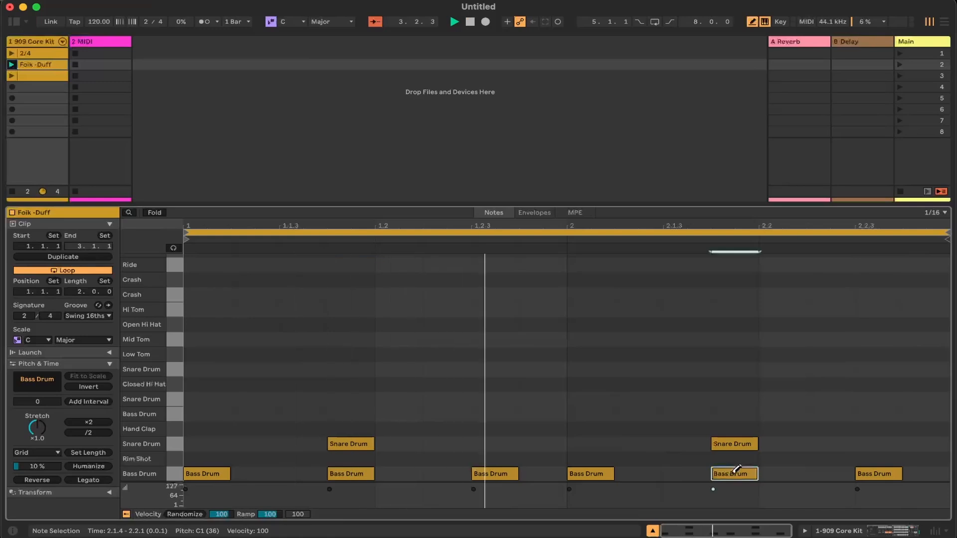
{"action": "key", "text": "space"}
{"action": "left_click", "coordinate": [736, 472]}
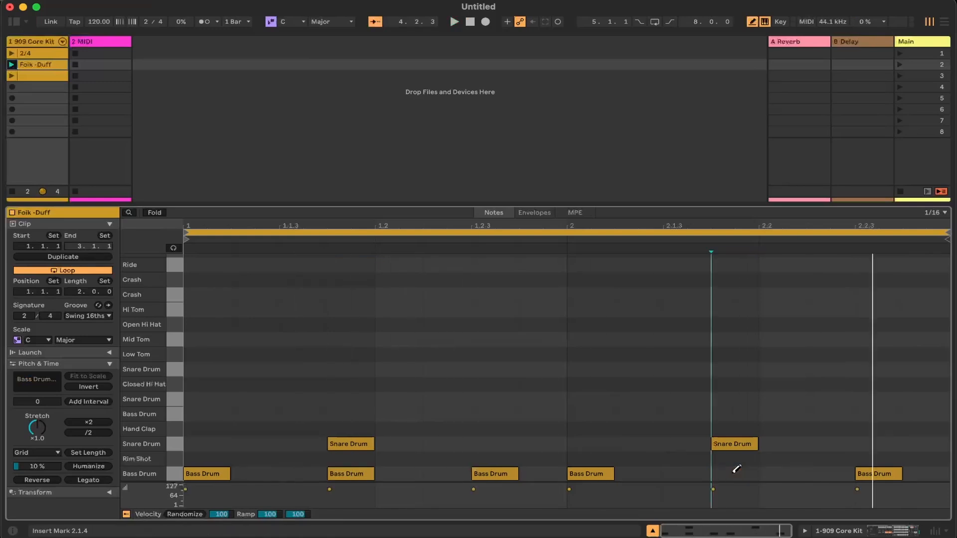
{"action": "left_click", "coordinate": [351, 471]}
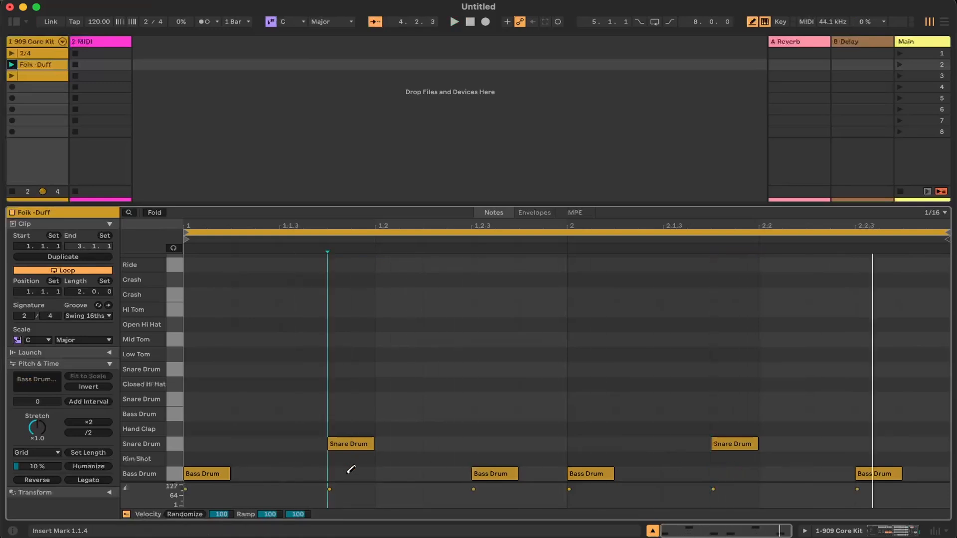
Load the 909 Core Kit onto the second MIDI track and create an empty clip in its scene 2 slot
{"action": "left_click", "coordinate": [14, 22]}
{"action": "scroll", "coordinate": [125, 164], "scroll_direction": "down", "scroll_amount": 2}
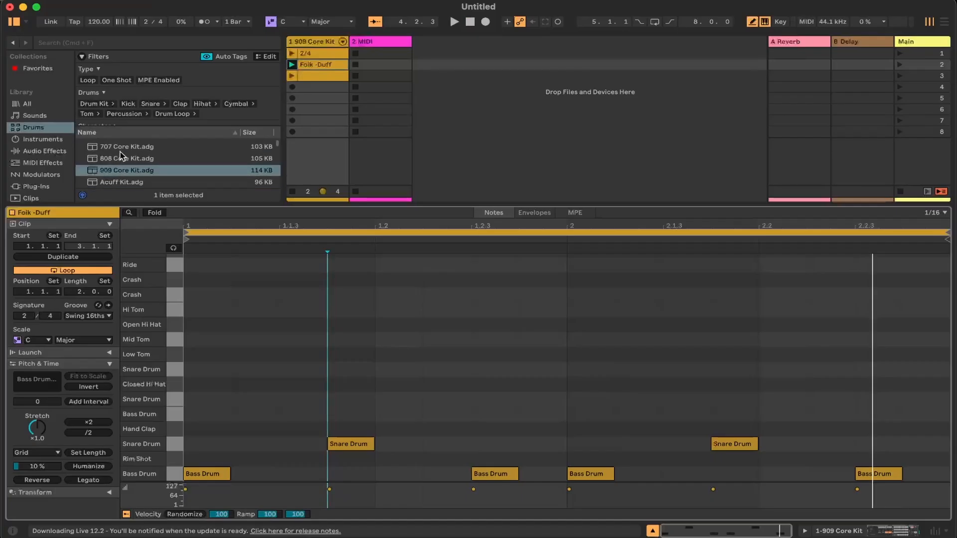
{"action": "left_click_drag", "start_coordinate": [115, 170], "coordinate": [367, 43]}
{"action": "double_click", "coordinate": [366, 66]}
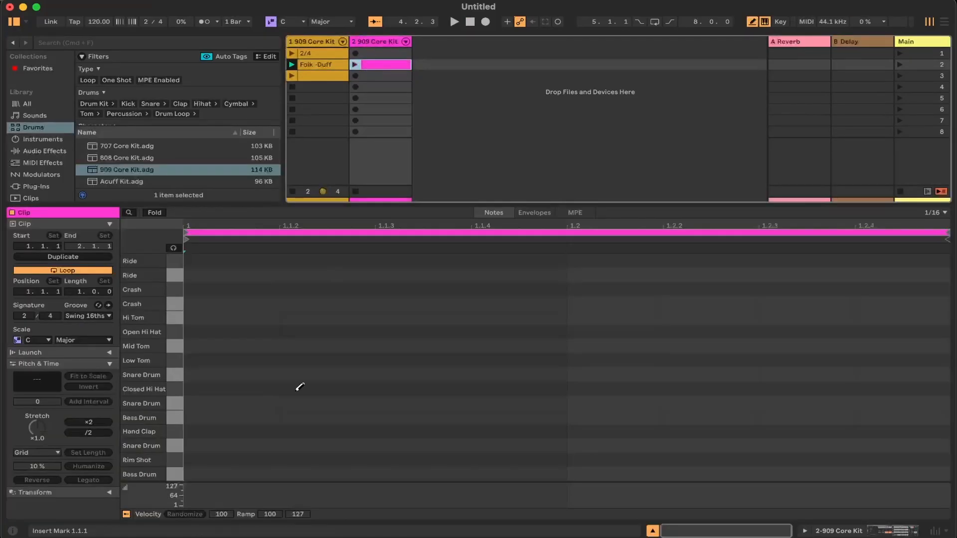
Add Bass Drum notes at 1.1.1 and 1.2.1 to the new clip and launch scene 2
{"action": "left_click", "coordinate": [233, 473]}
{"action": "left_click", "coordinate": [598, 473]}
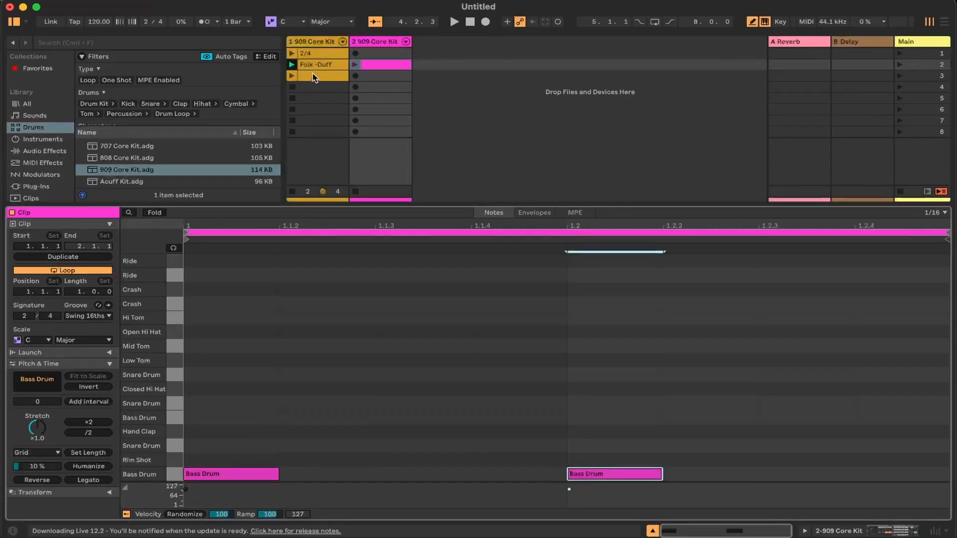
{"action": "left_click", "coordinate": [901, 65]}
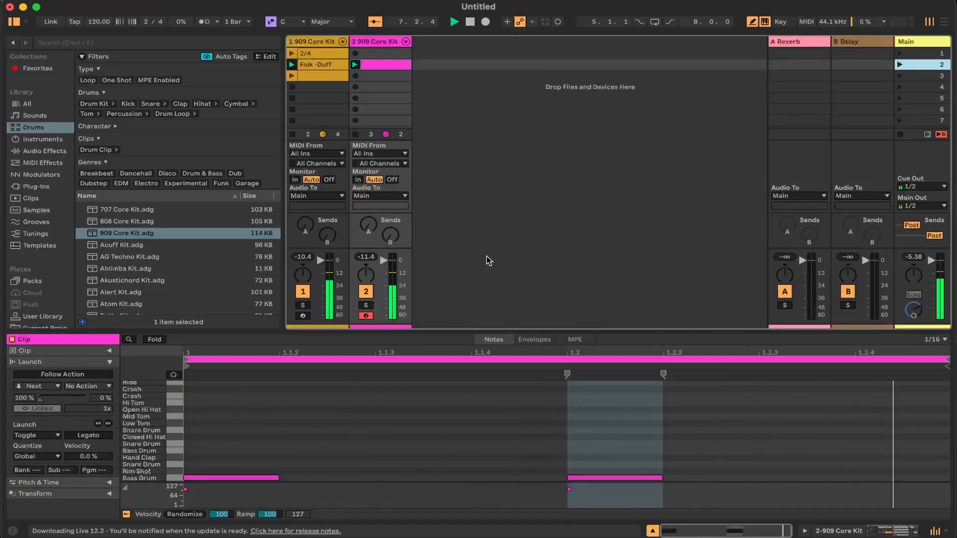
Try extra Bass Drum notes at 1.1.3 and 1.2.3 in the playing one-bar clip and remove both
{"action": "left_click", "coordinate": [114, 362]}
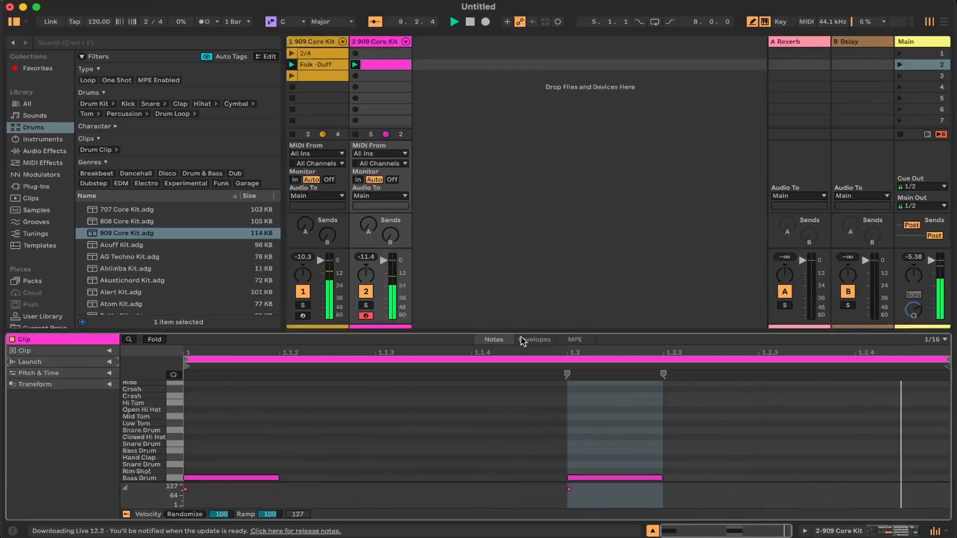
{"action": "left_click_drag", "start_coordinate": [450, 330], "coordinate": [459, 265]}
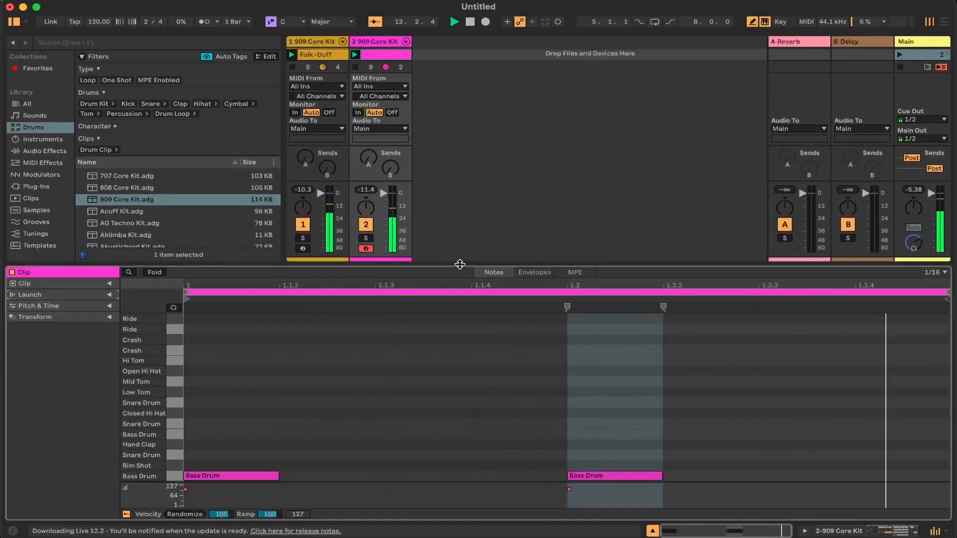
{"action": "left_click", "coordinate": [452, 473]}
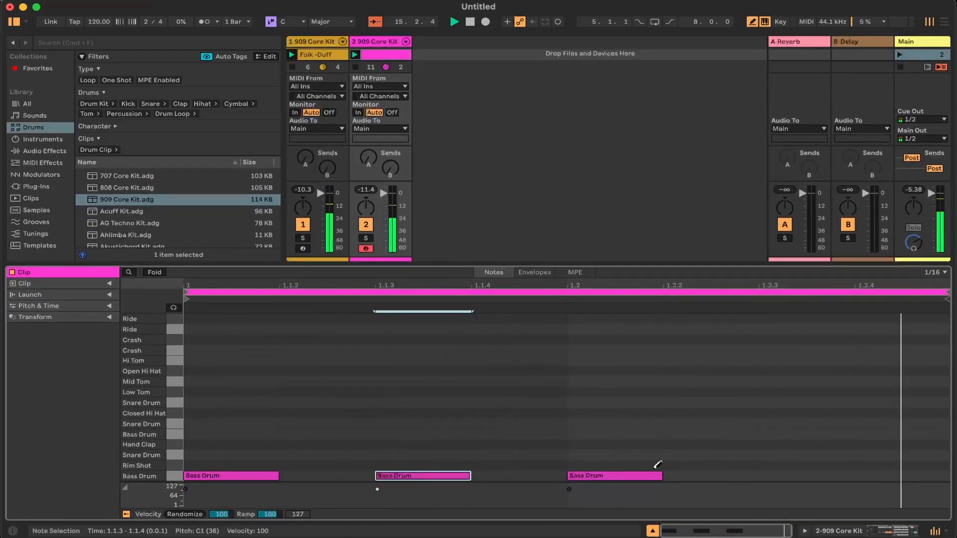
{"action": "left_click", "coordinate": [826, 474]}
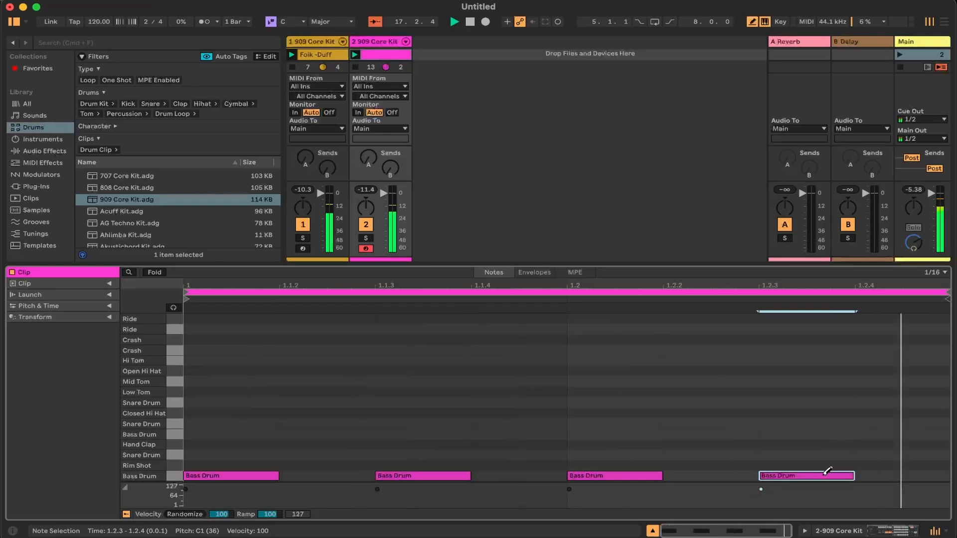
{"action": "left_click", "coordinate": [433, 475]}
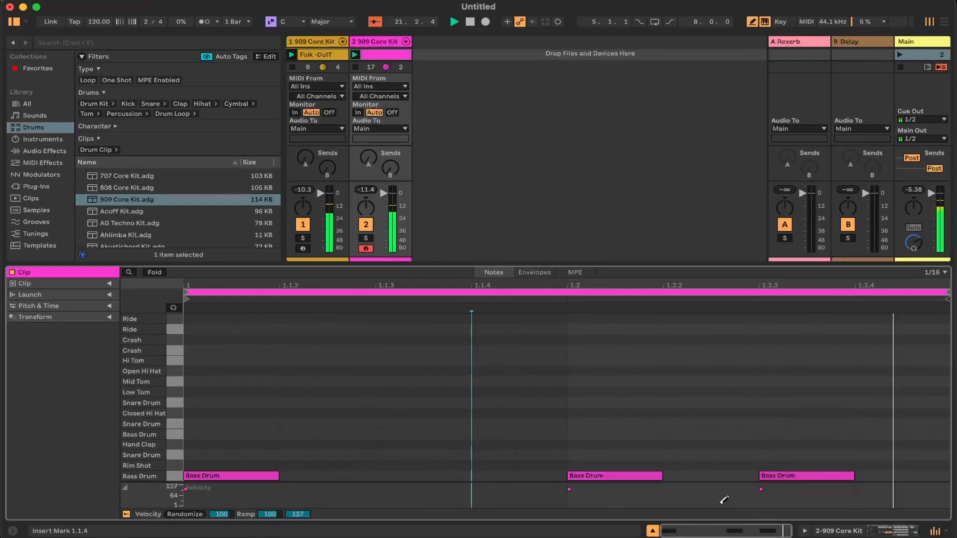
{"action": "left_click", "coordinate": [792, 475]}
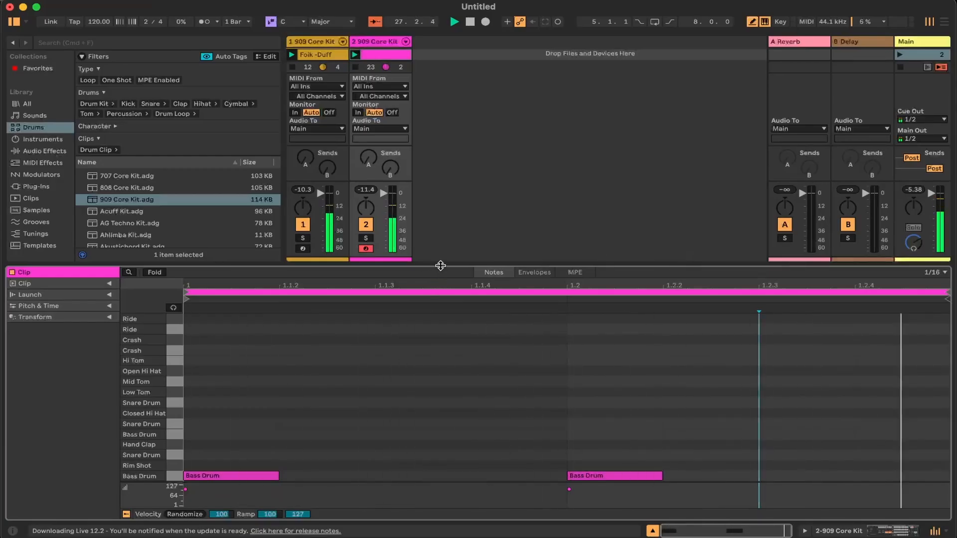
{"action": "left_click_drag", "start_coordinate": [438, 265], "coordinate": [438, 333]}
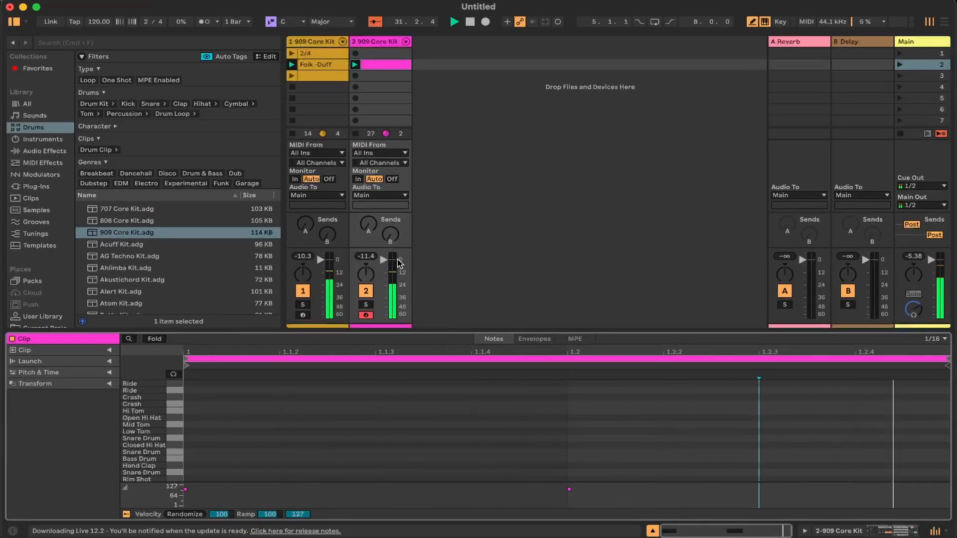
Stop all clips and widen the Main track to display the scene tempo and time signature fields
{"action": "left_click", "coordinate": [900, 133]}
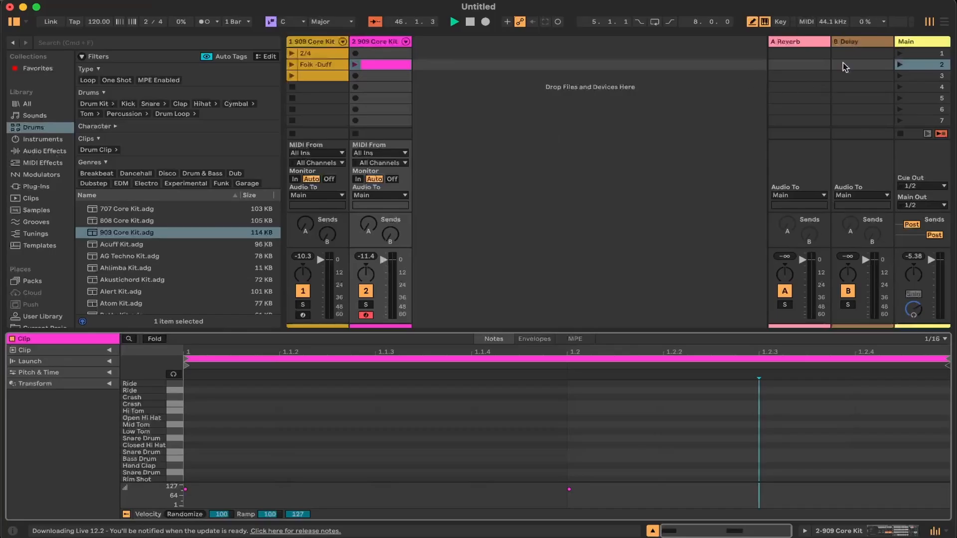
{"action": "left_click_drag", "start_coordinate": [895, 43], "coordinate": [825, 43]}
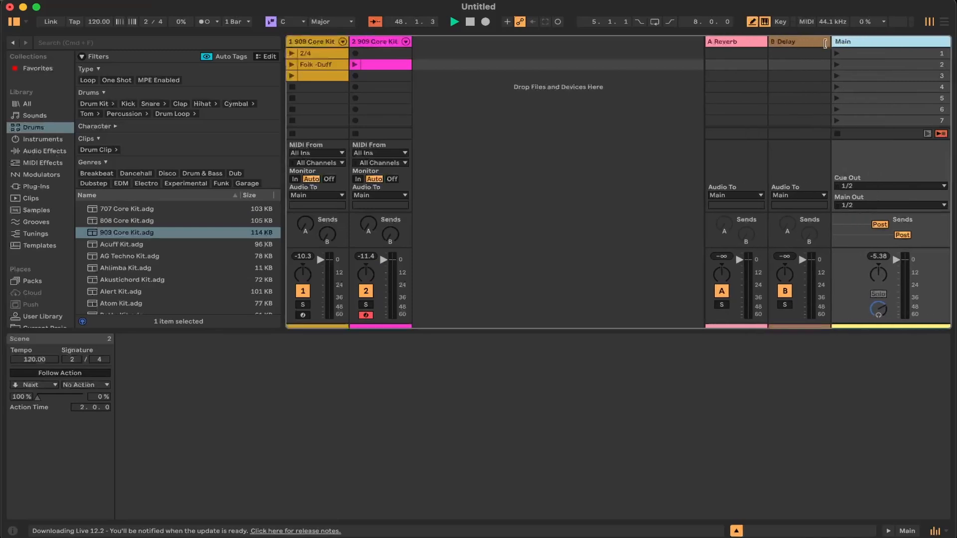
{"action": "right_click", "coordinate": [845, 44]}
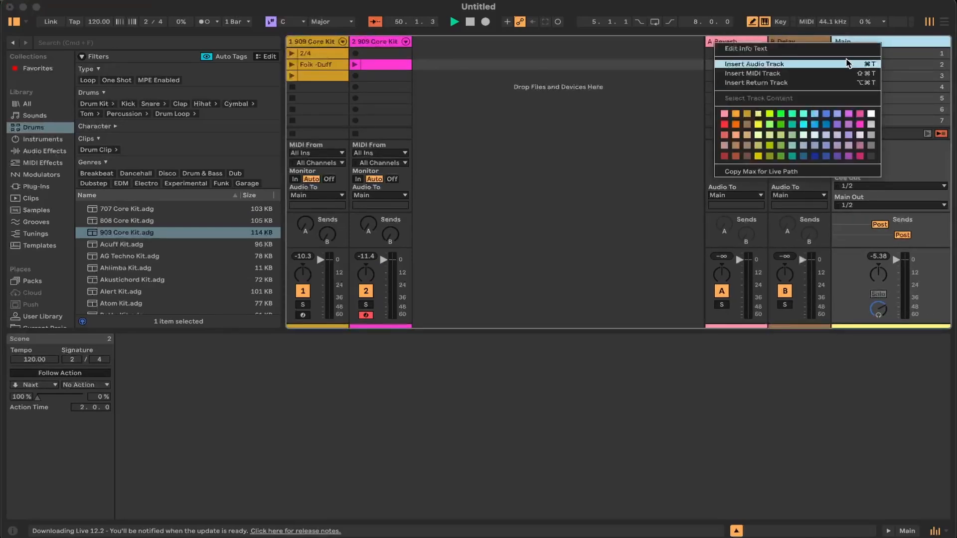
{"action": "right_click", "coordinate": [909, 44]}
{"action": "right_click", "coordinate": [861, 54]}
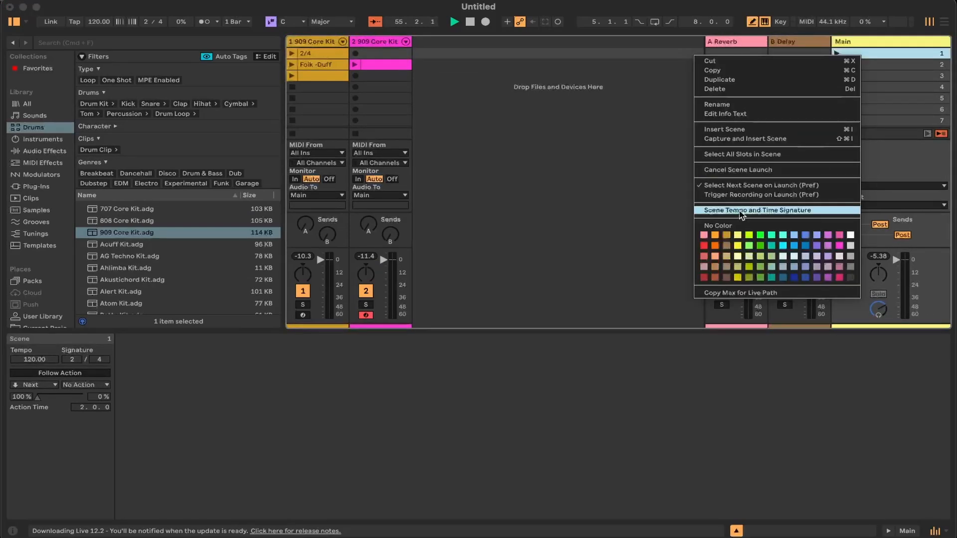
{"action": "left_click", "coordinate": [741, 211]}
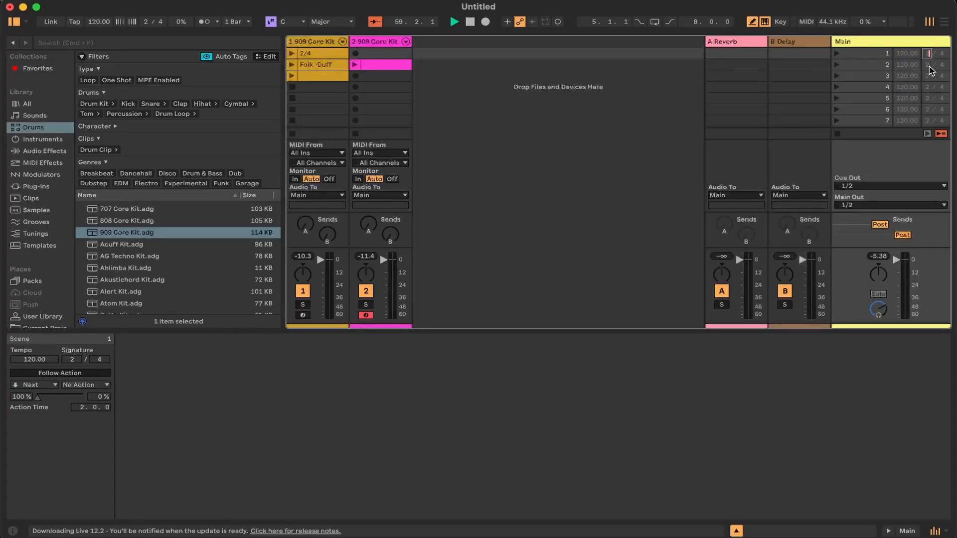
Set the time signatures of scenes 1 and 2 to 2/4 and launch each scene in turn
{"action": "left_click", "coordinate": [928, 54]}
{"action": "left_click", "coordinate": [927, 66]}
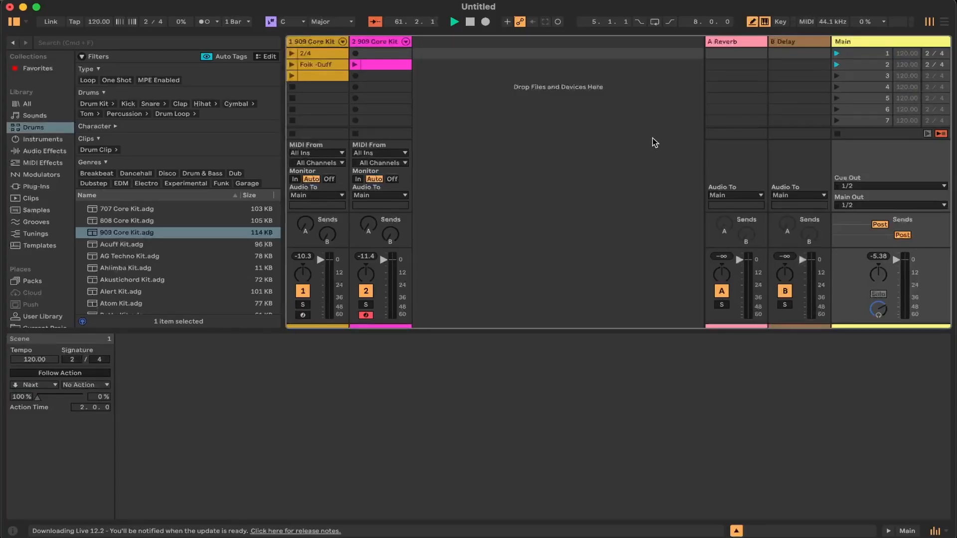
{"action": "left_click", "coordinate": [836, 54]}
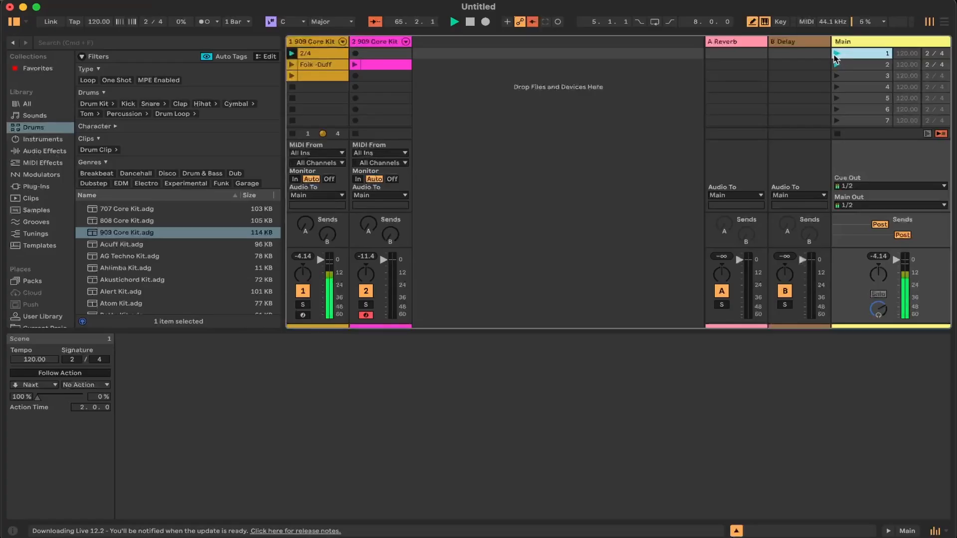
{"action": "left_click", "coordinate": [835, 64]}
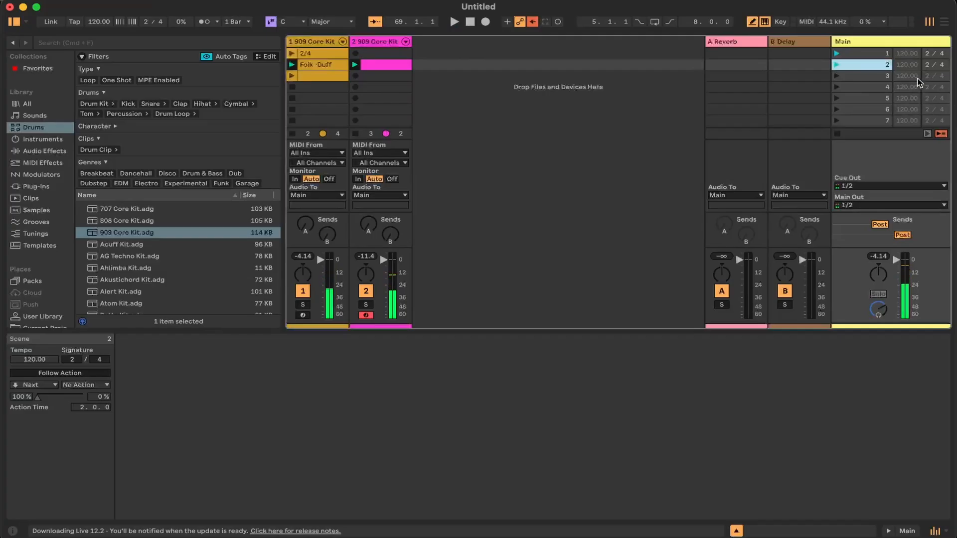
Set scene 3's time signature to 3/4 and clear the clip from its slot on the first track
{"action": "type", "text": "3"}
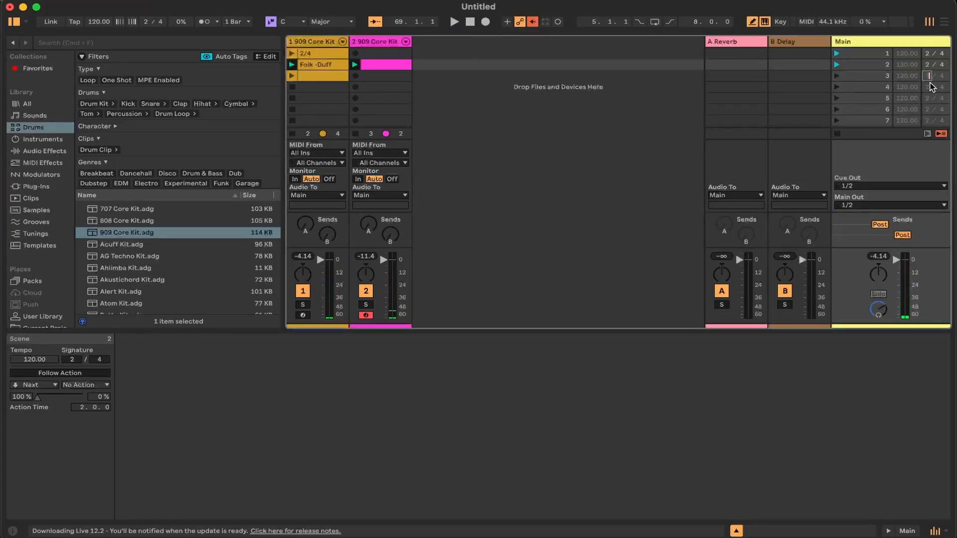
{"action": "key", "text": "Return"}
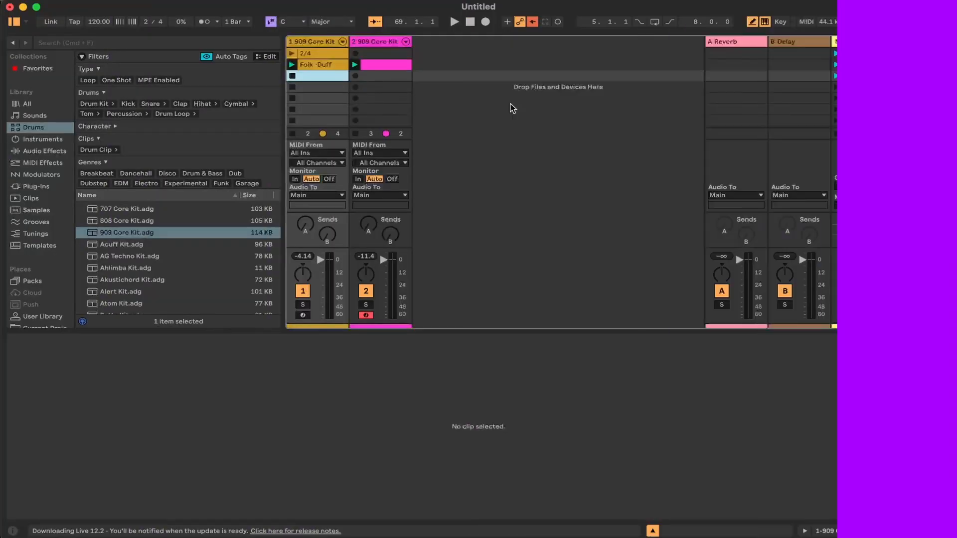
Launch scenes 3, 1 and 3 in turn to check the global time signature switching, and stop playback
{"action": "left_click", "coordinate": [837, 77]}
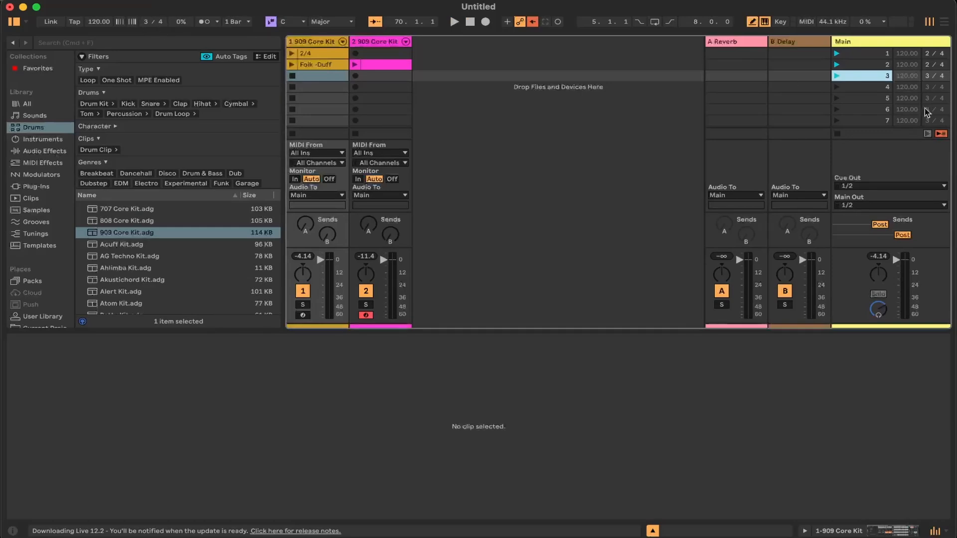
{"action": "left_click", "coordinate": [837, 54]}
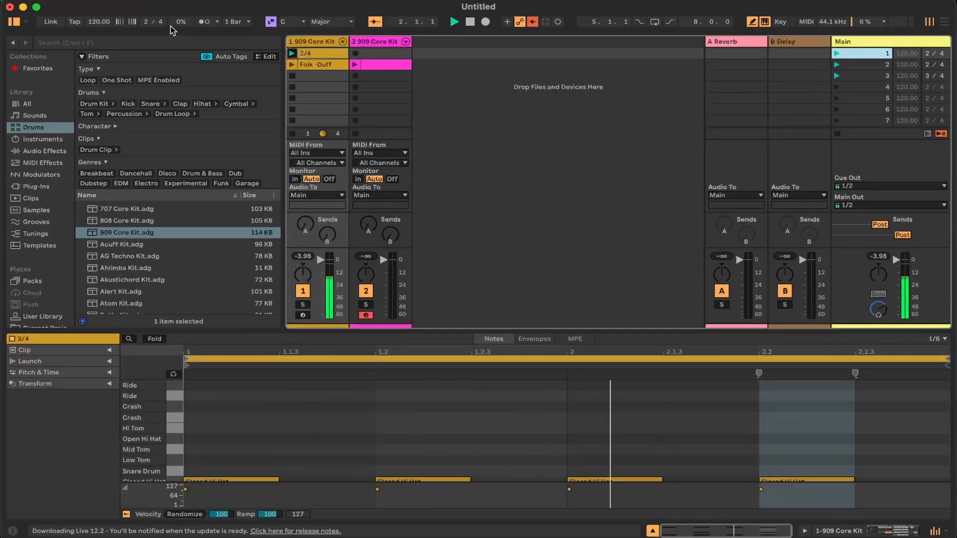
{"action": "left_click", "coordinate": [836, 76]}
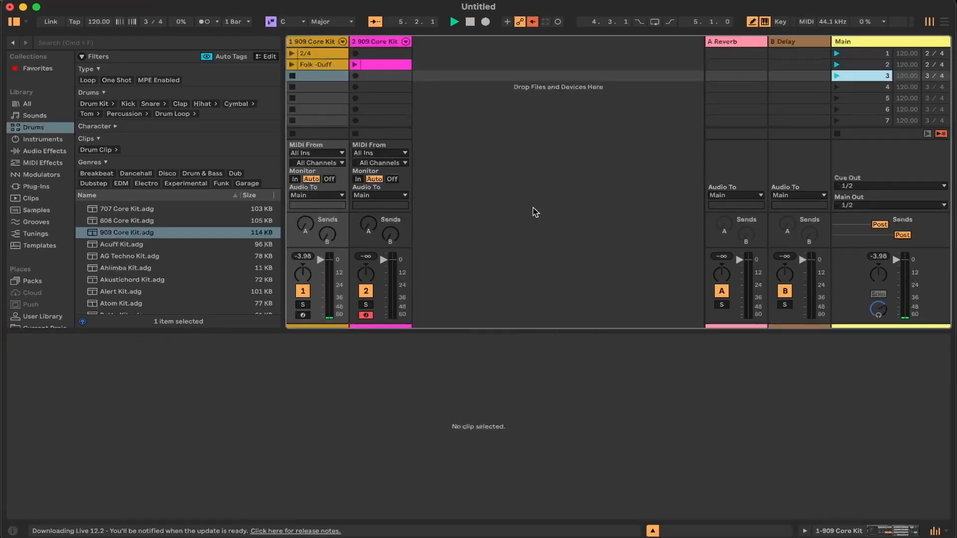
{"action": "left_click", "coordinate": [470, 22]}
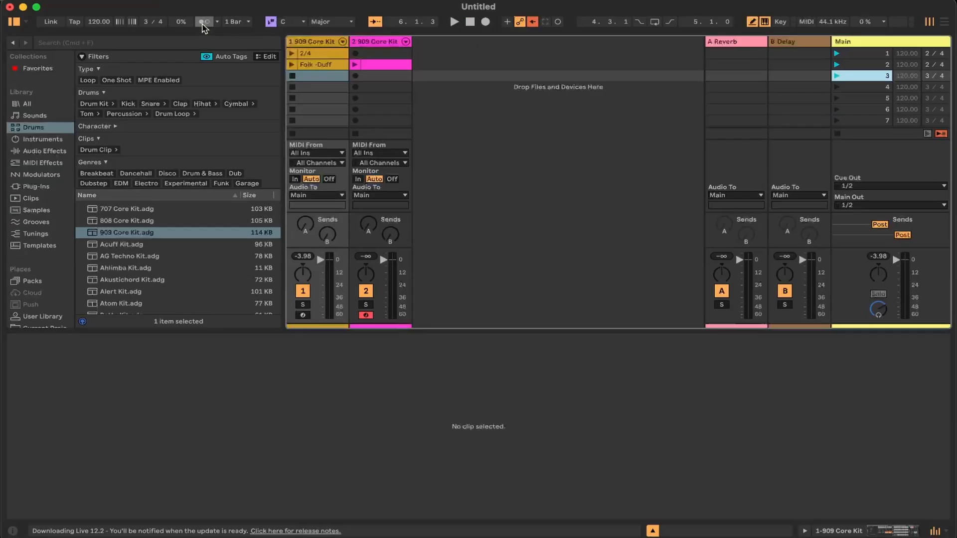
Turn on the metronome, play the empty scene to hear the 3/4 count, and stop playback
{"action": "left_click", "coordinate": [203, 22]}
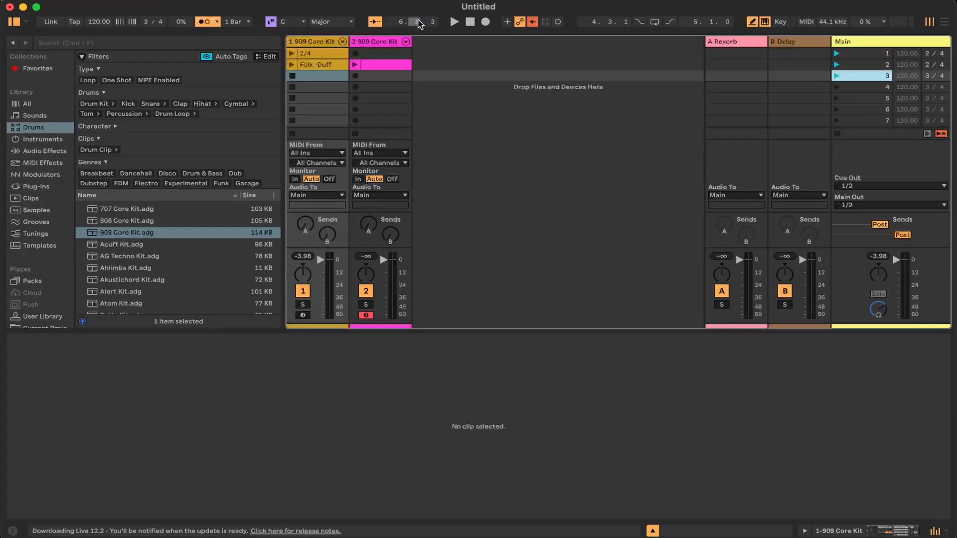
{"action": "left_click", "coordinate": [455, 22]}
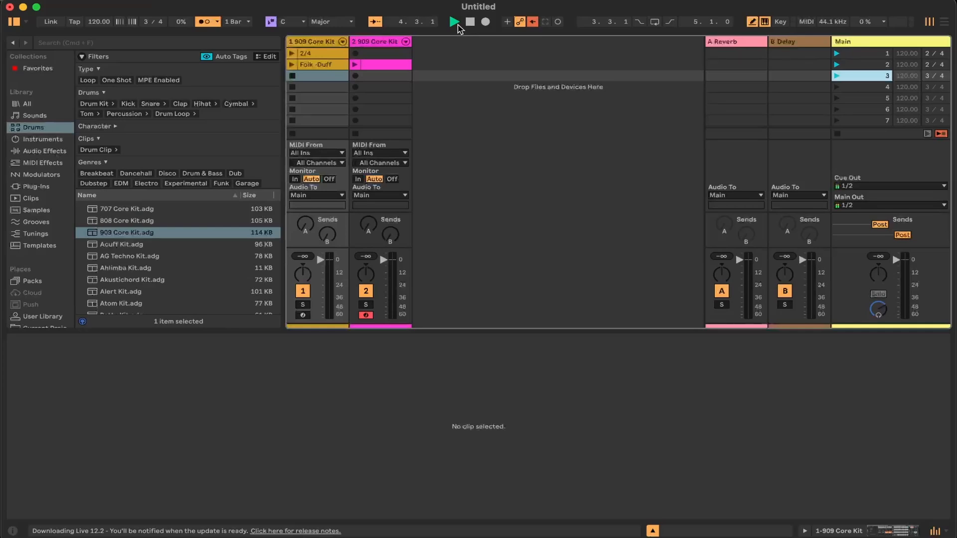
{"action": "left_click", "coordinate": [470, 22]}
Create an empty clip in the first track's scene 3 slot and set its note grid to 1/8
{"action": "double_click", "coordinate": [323, 78]}
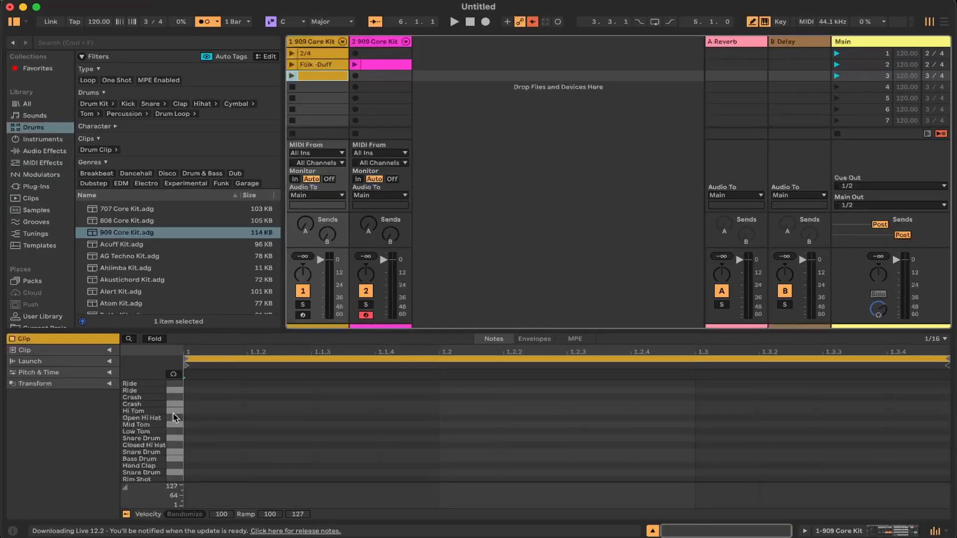
{"action": "left_click", "coordinate": [109, 350]}
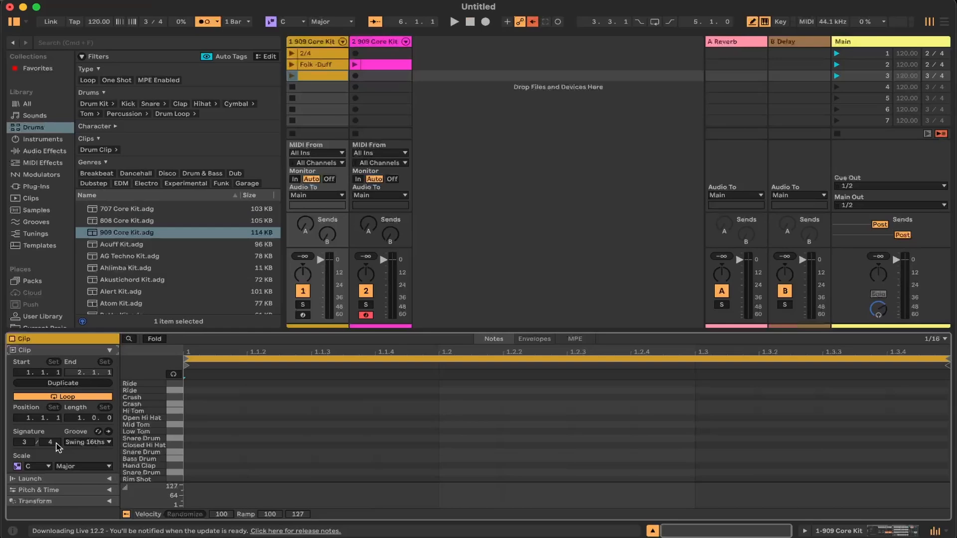
{"action": "left_click", "coordinate": [57, 444]}
{"action": "scroll", "coordinate": [220, 471], "scroll_direction": "down", "scroll_amount": 1}
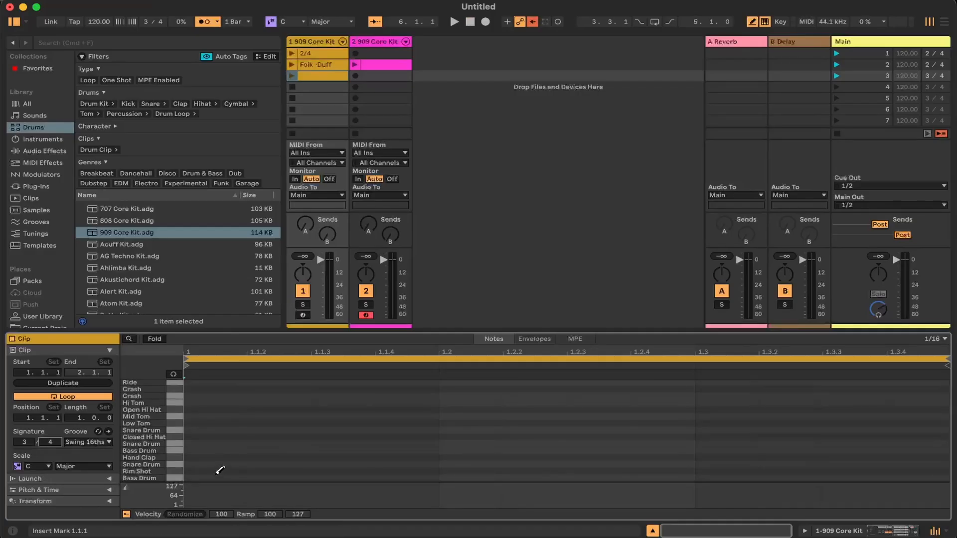
{"action": "left_click", "coordinate": [937, 339]}
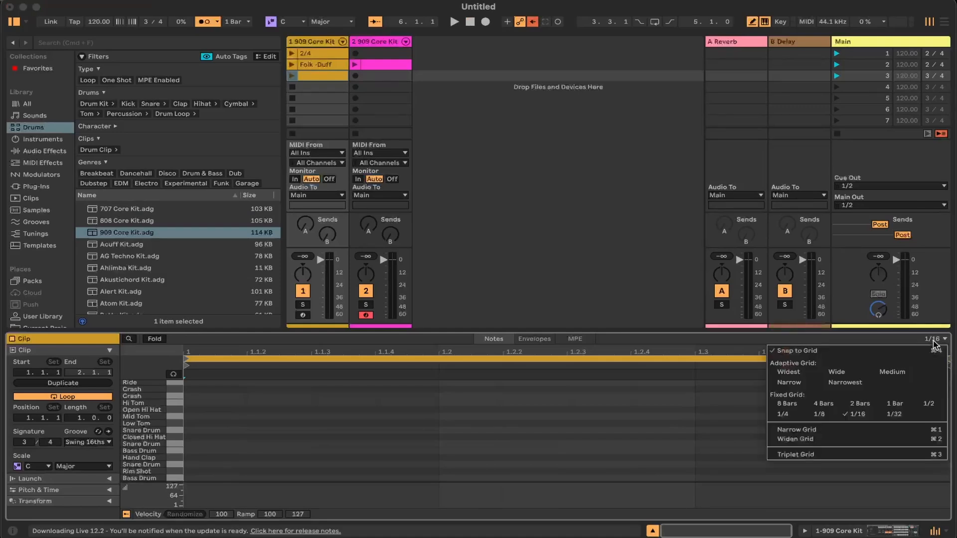
{"action": "left_click", "coordinate": [820, 414]}
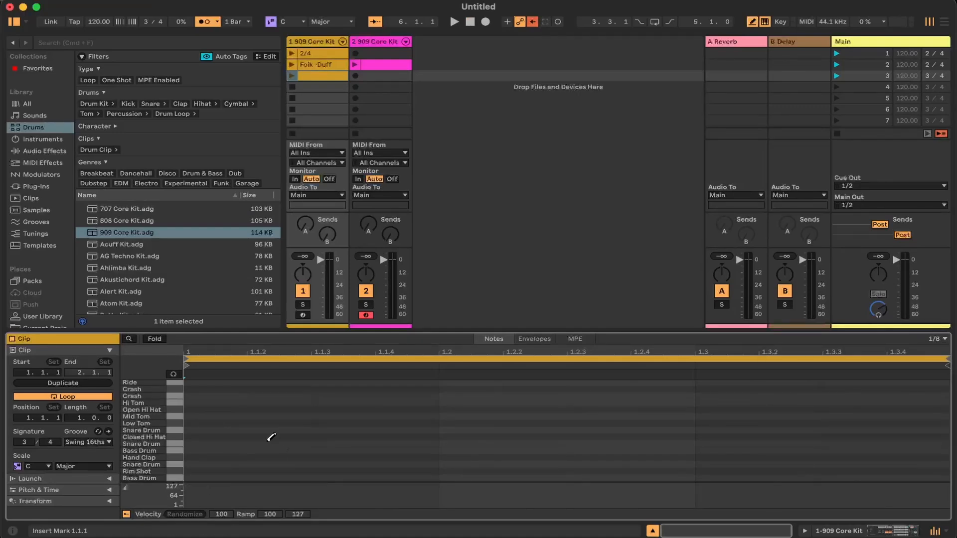
Add a Bass Drum note at 1.1.1 and Snare Drum notes at 1.2.1 and 1.3.1, play scene 3, and turn off the metronome
{"action": "left_click", "coordinate": [235, 477]}
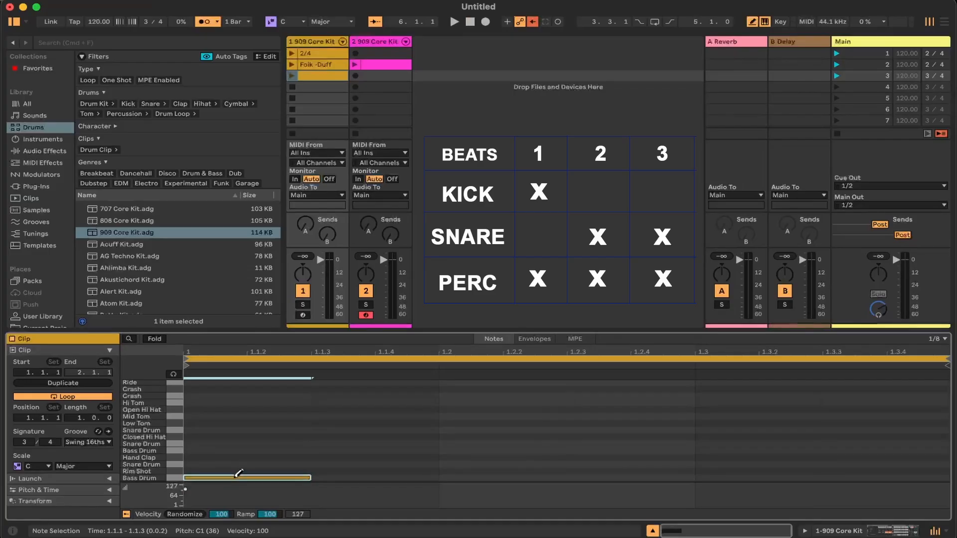
{"action": "left_click", "coordinate": [836, 76]}
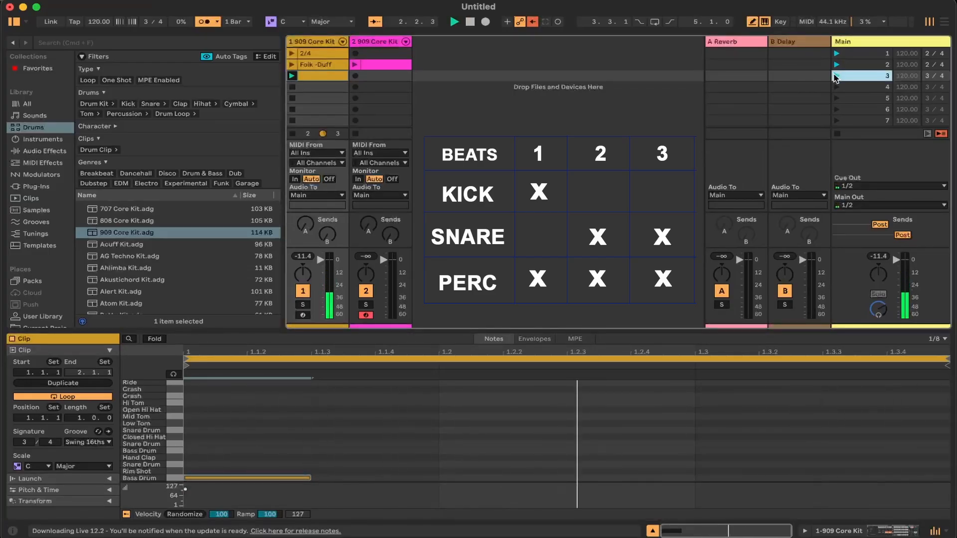
{"action": "left_click", "coordinate": [511, 463]}
{"action": "key", "text": "space"}
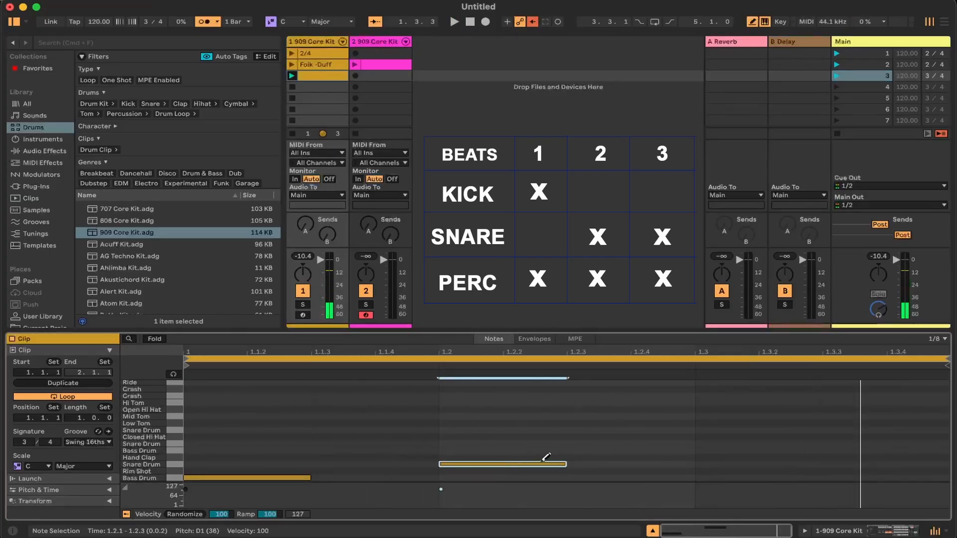
{"action": "left_click", "coordinate": [747, 464]}
{"action": "key", "text": "space"}
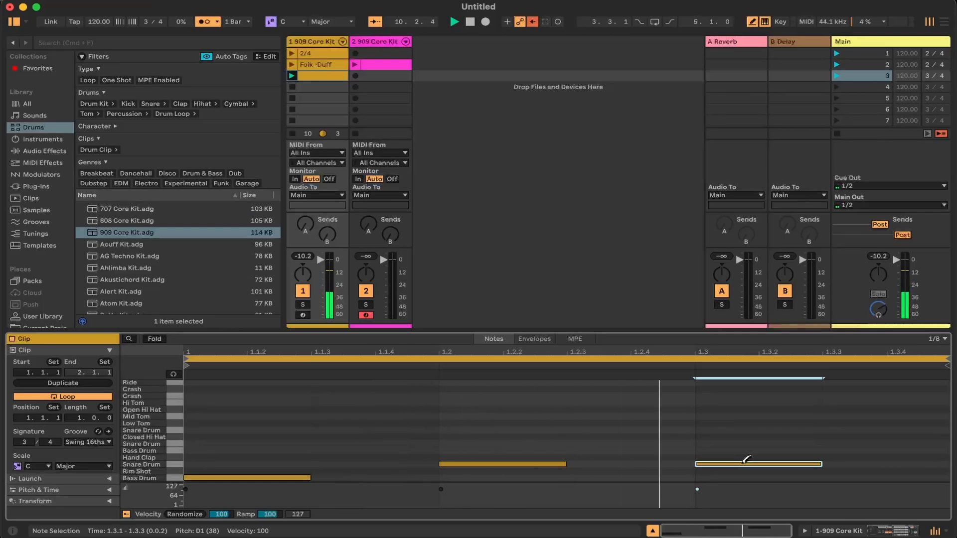
{"action": "left_click", "coordinate": [204, 22]}
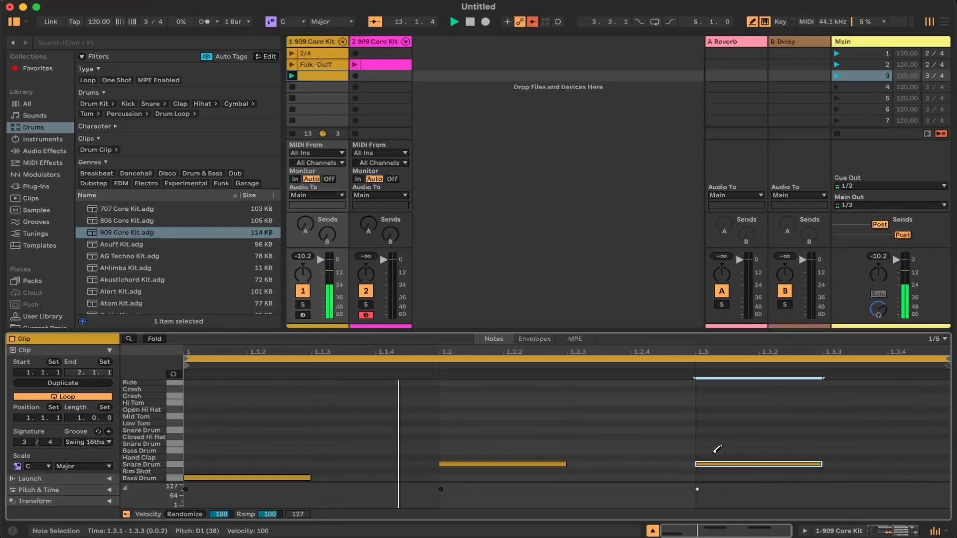
Try an alternative Snare Drum and a Hand Clap at 1.3.1 during playback, and put the original Snare Drum note back
{"action": "left_click", "coordinate": [723, 463]}
{"action": "left_click", "coordinate": [723, 442]}
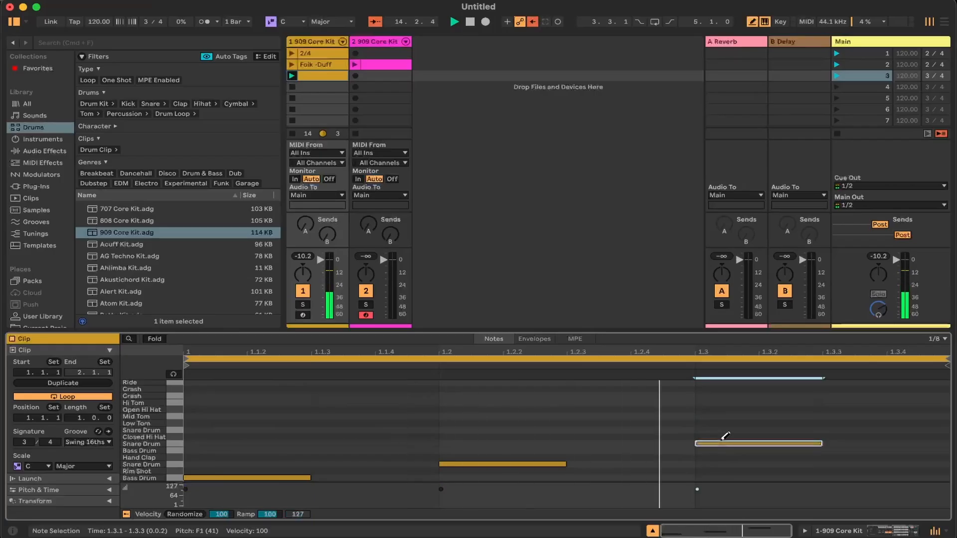
{"action": "left_click", "coordinate": [723, 455]}
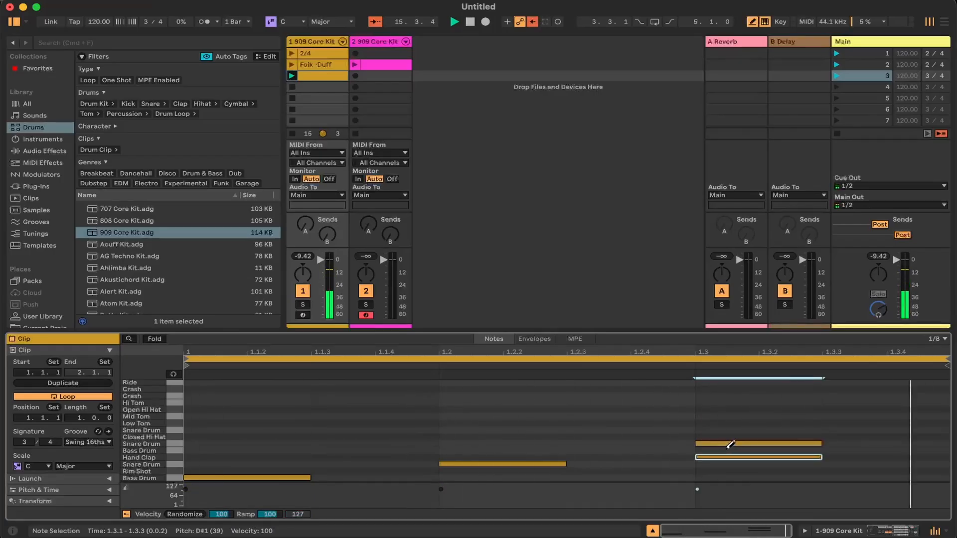
{"action": "left_click", "coordinate": [727, 450]}
{"action": "left_click", "coordinate": [727, 449]}
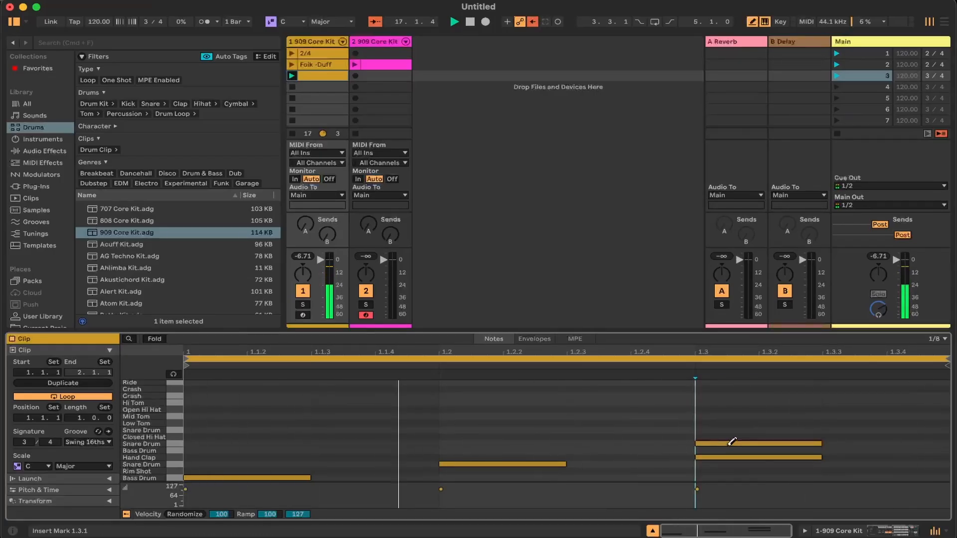
{"action": "left_click", "coordinate": [732, 442]}
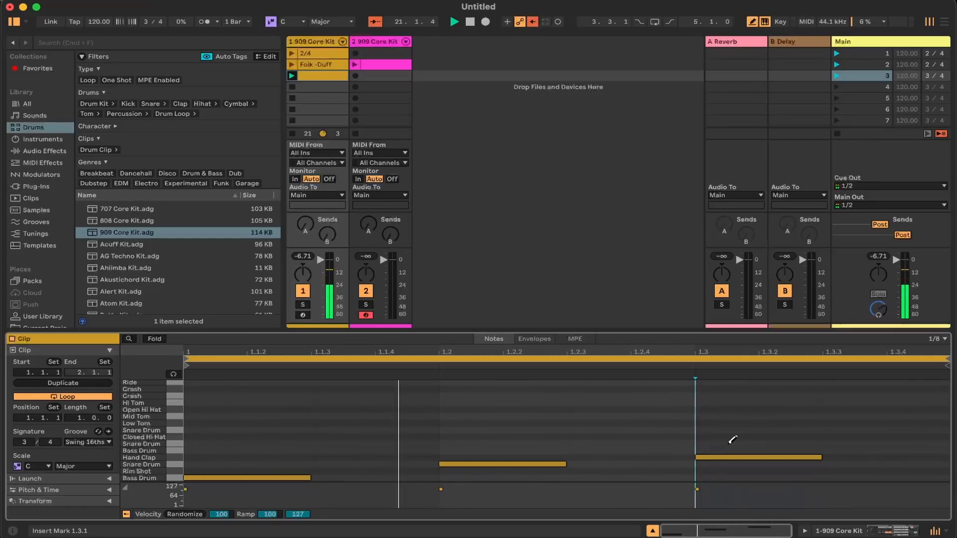
{"action": "left_click", "coordinate": [729, 463]}
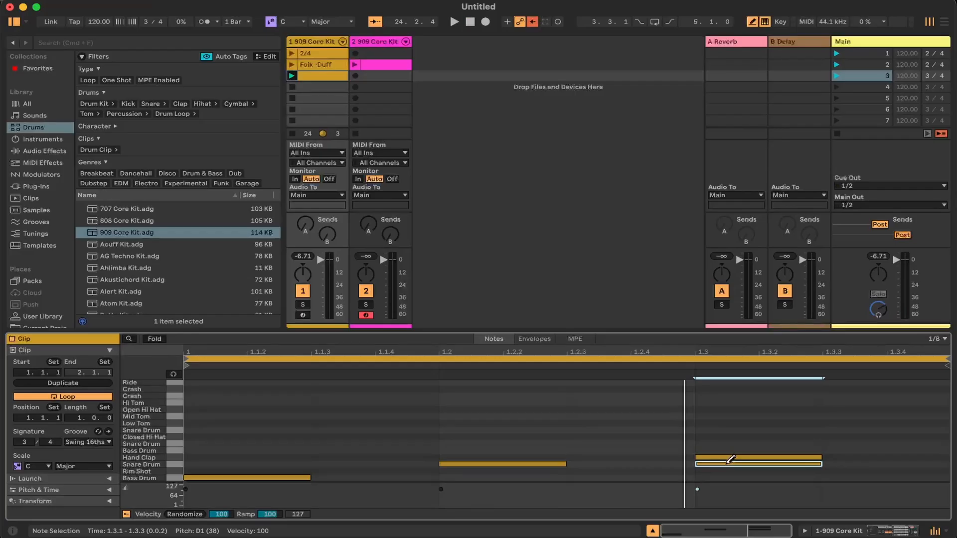
Add Closed Hi Hat notes at 1.1.1, 1.2.1 and 1.3.1, play the clip, and remove the Hand Clap at 1.3.1
{"action": "left_click", "coordinate": [218, 436]}
{"action": "left_click", "coordinate": [484, 441]}
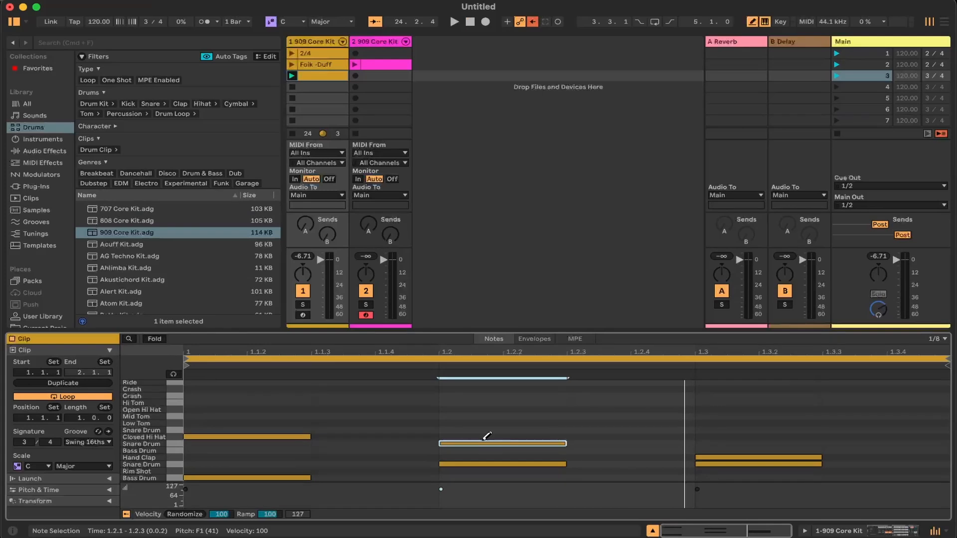
{"action": "left_click", "coordinate": [486, 436]}
{"action": "left_click", "coordinate": [487, 443]}
{"action": "left_click", "coordinate": [727, 437]}
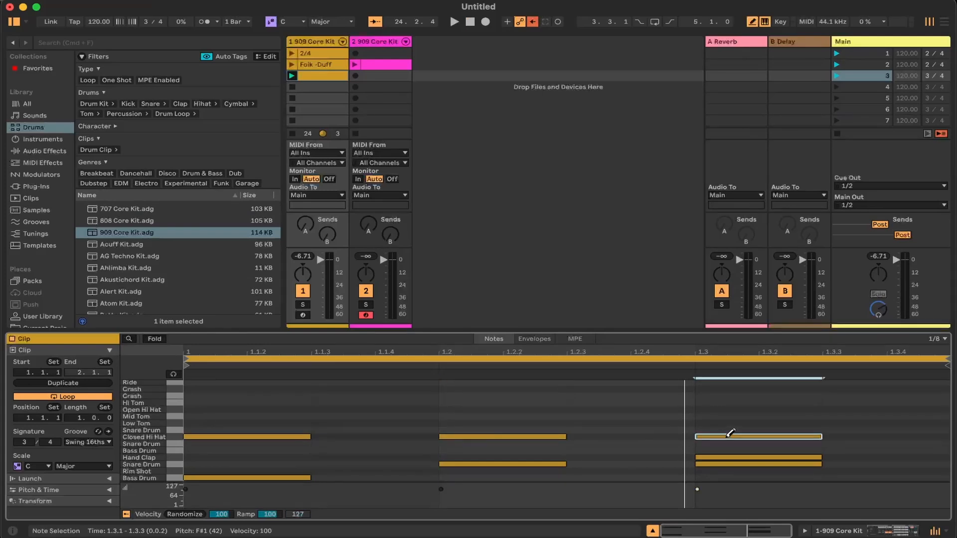
{"action": "key", "text": "space"}
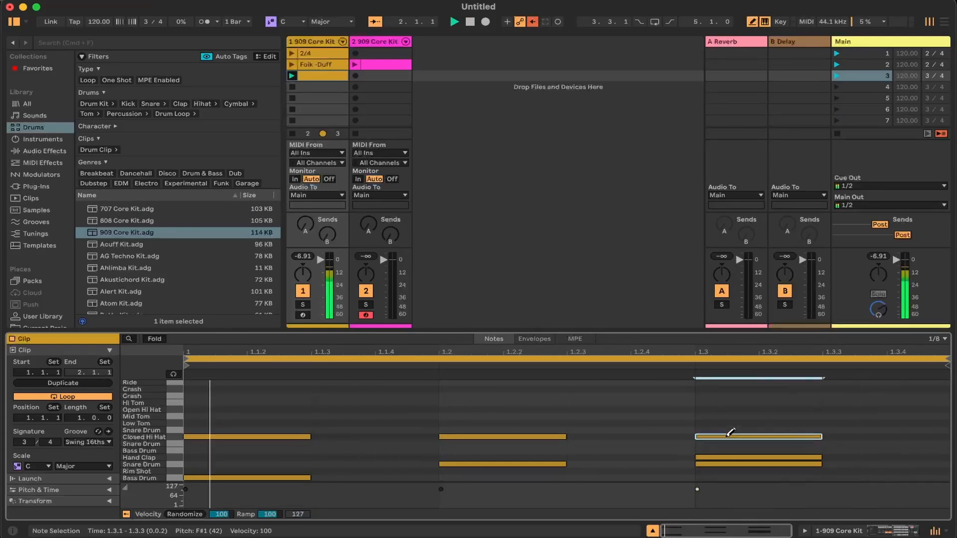
{"action": "left_click", "coordinate": [761, 457]}
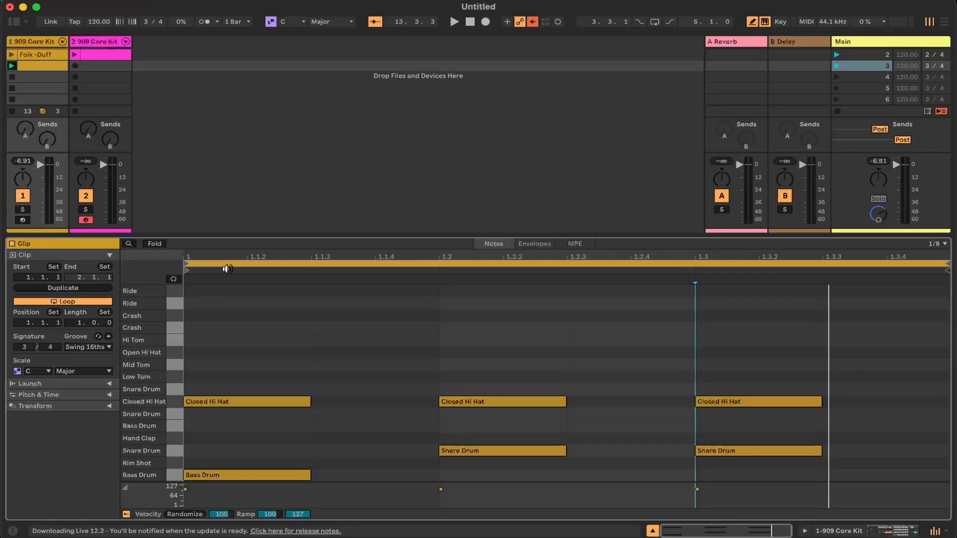
Rename the first track's clip in scene 3 as 3/4
{"action": "right_click", "coordinate": [25, 70]}
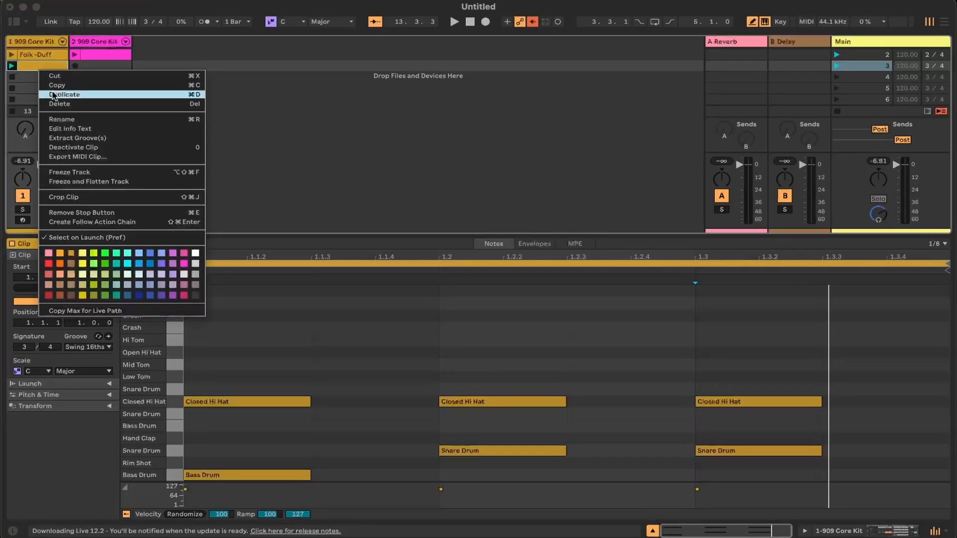
{"action": "left_click", "coordinate": [55, 117]}
{"action": "type", "text": "3/4"}
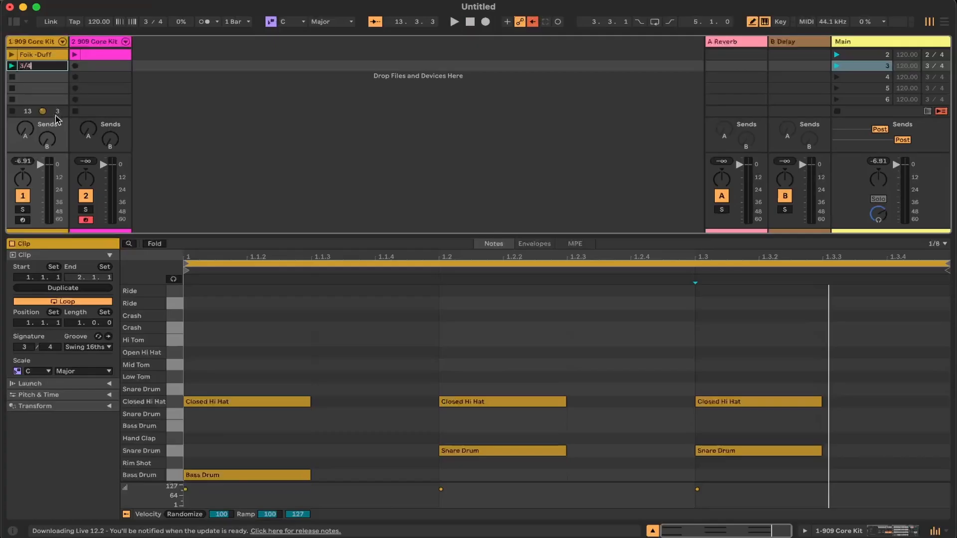
{"action": "key", "text": "Return"}
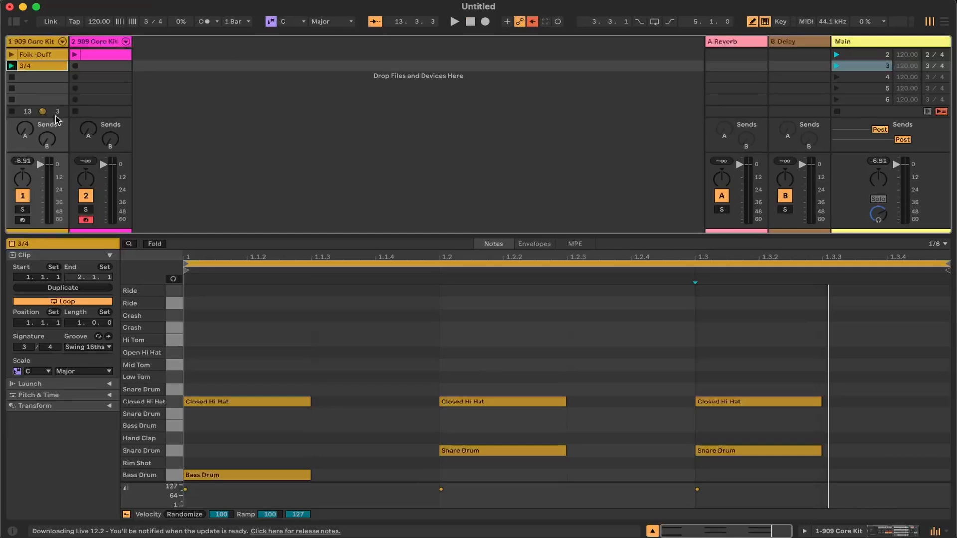
Set the 3/4 clip's loop length to 2 bars and play it
{"action": "left_click", "coordinate": [79, 324]}
{"action": "type", "text": "2"}
{"action": "key", "text": "Return"}
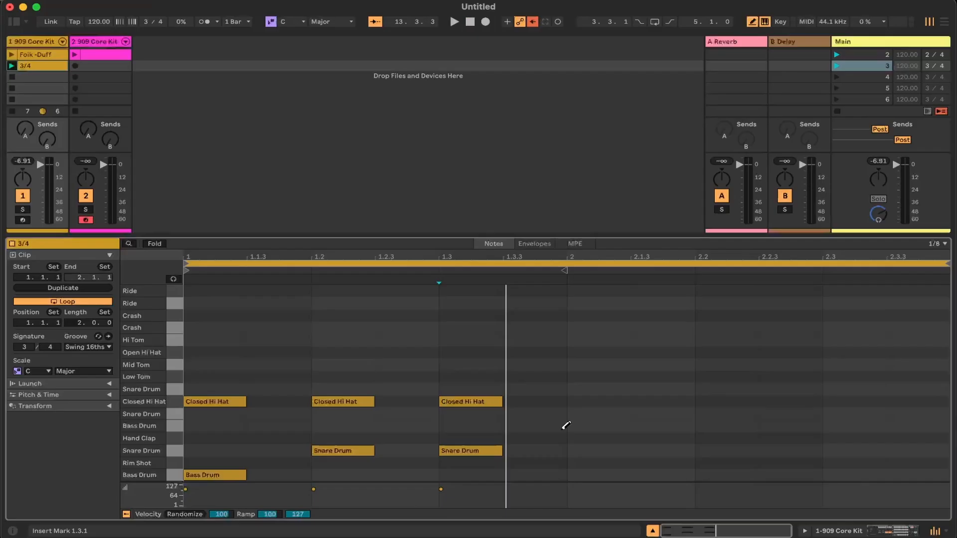
{"action": "key", "text": "space"}
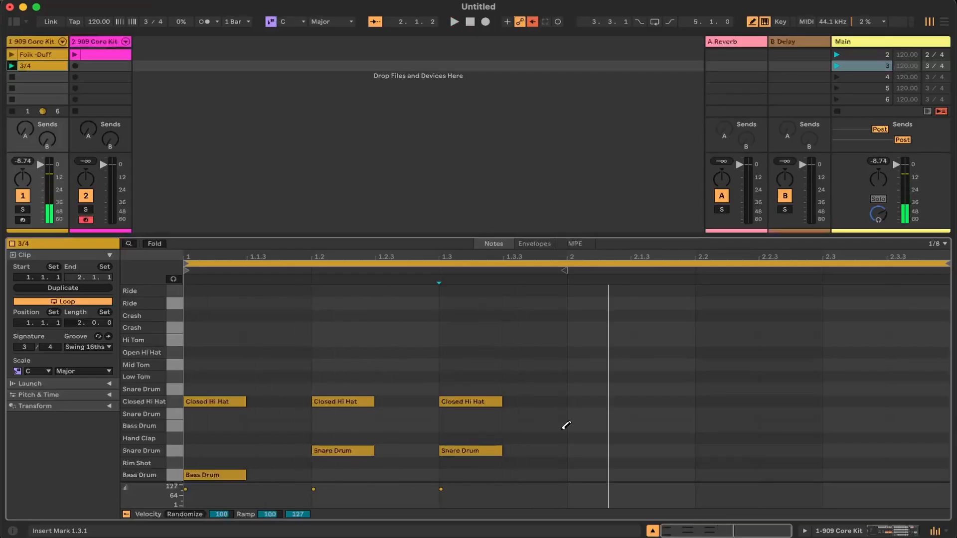
Add Bass Drum notes at 2.1.1 and 2.1.3 and a Snare Drum note at 2.2.1, discarding a trial Hand Clap there, and play the clip
{"action": "left_click", "coordinate": [586, 474]}
{"action": "left_click", "coordinate": [679, 475]}
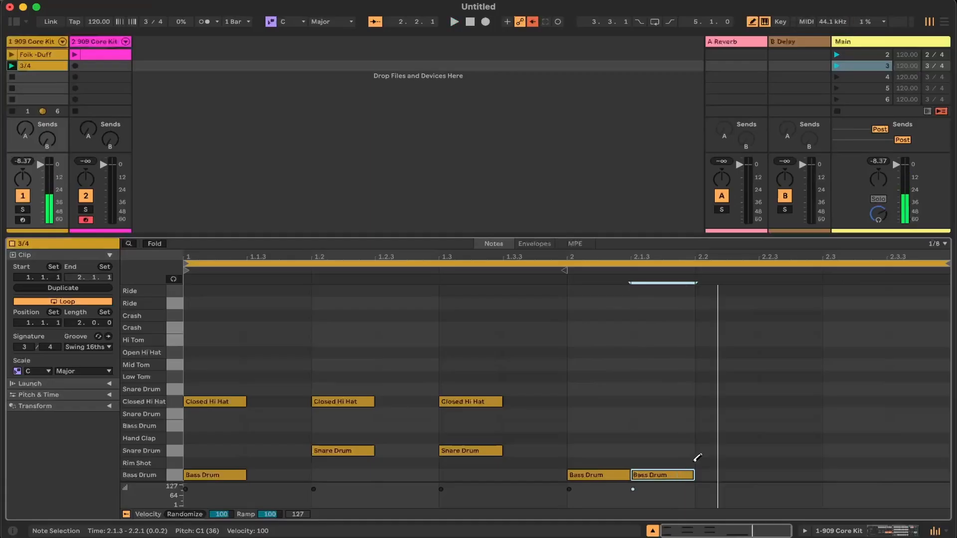
{"action": "left_click", "coordinate": [747, 433]}
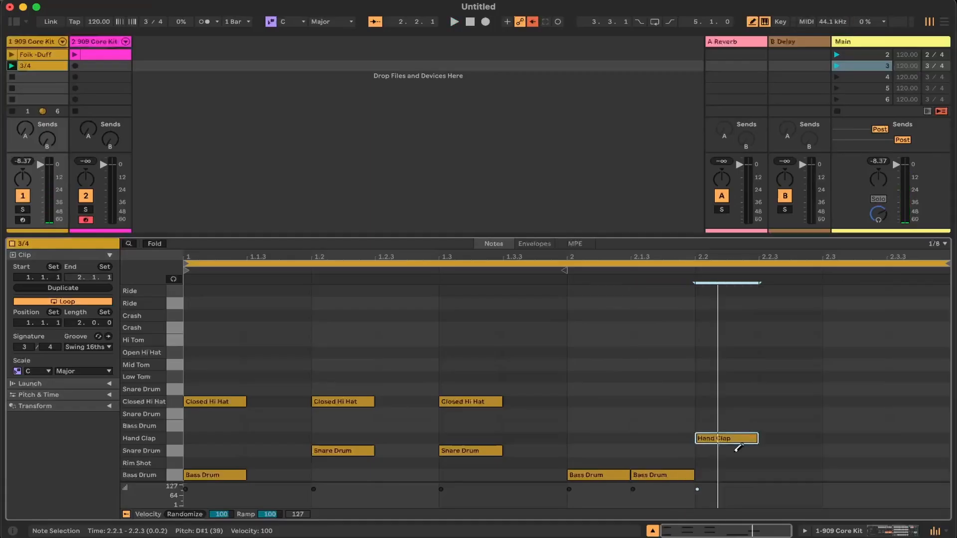
{"action": "left_click", "coordinate": [736, 451]}
{"action": "left_click", "coordinate": [741, 440]}
{"action": "key", "text": "space"}
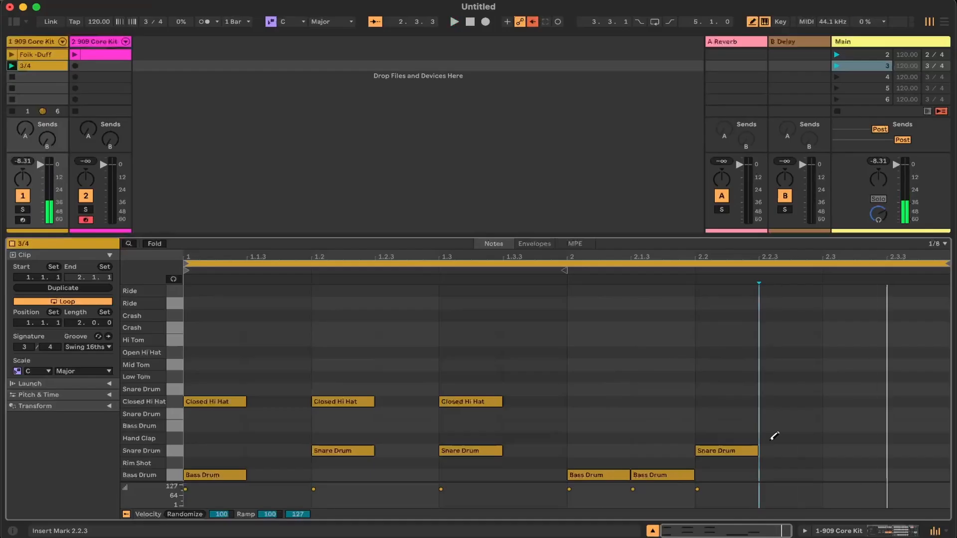
Add a Snare Drum note at 2.3.1 and Closed Hi Hat notes at 2.1.1, 2.2.1 and 2.3.1, and play the clip
{"action": "left_click", "coordinate": [866, 451]}
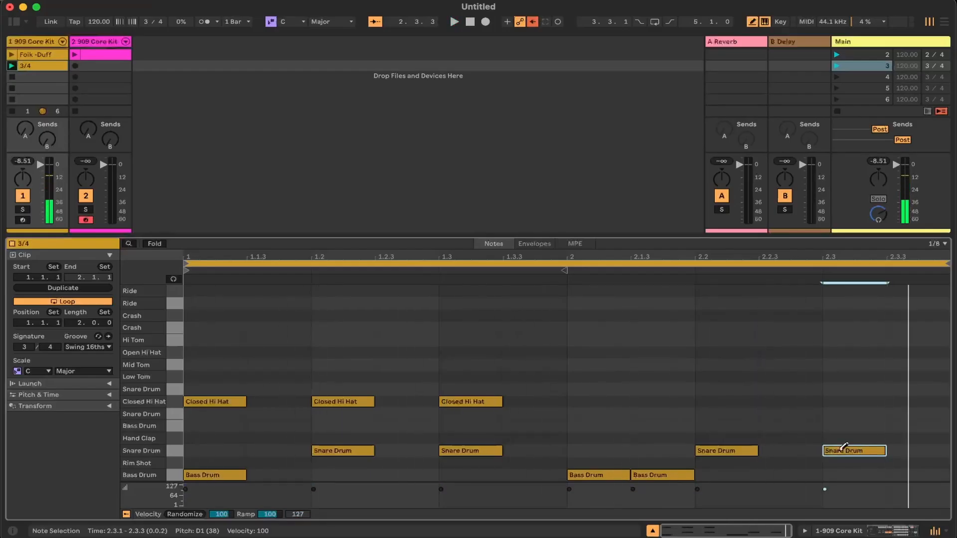
{"action": "left_click", "coordinate": [605, 402]}
{"action": "left_click", "coordinate": [717, 401]}
{"action": "left_click", "coordinate": [862, 402]}
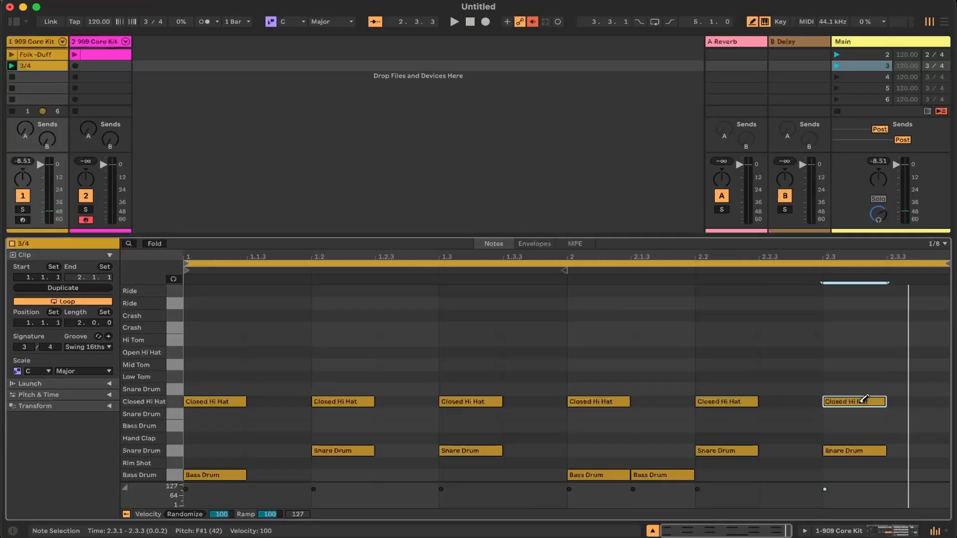
{"action": "key", "text": "space"}
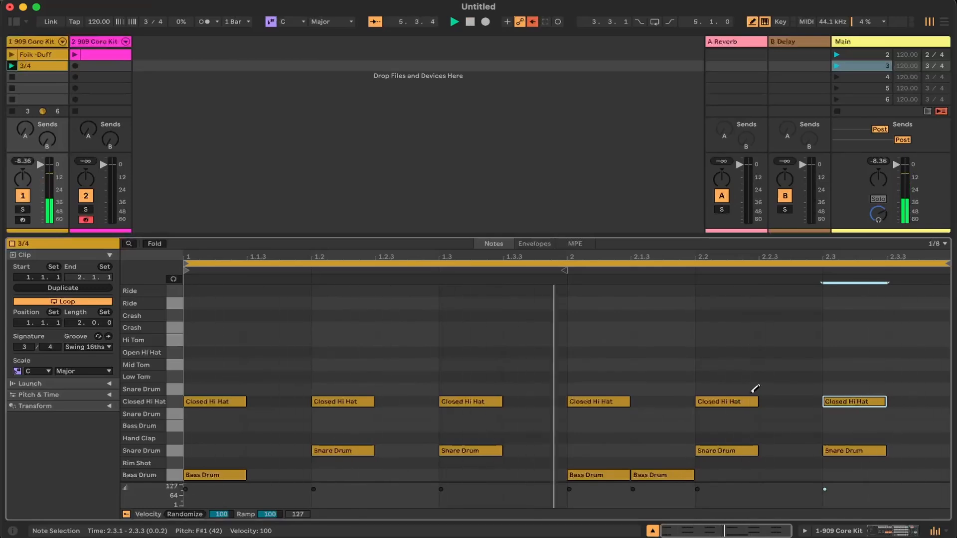
Replace the Closed Hi Hat at 2.2.1 with an Open Hi Hat and play the clip
{"action": "left_click", "coordinate": [724, 388]}
{"action": "left_click", "coordinate": [724, 388]}
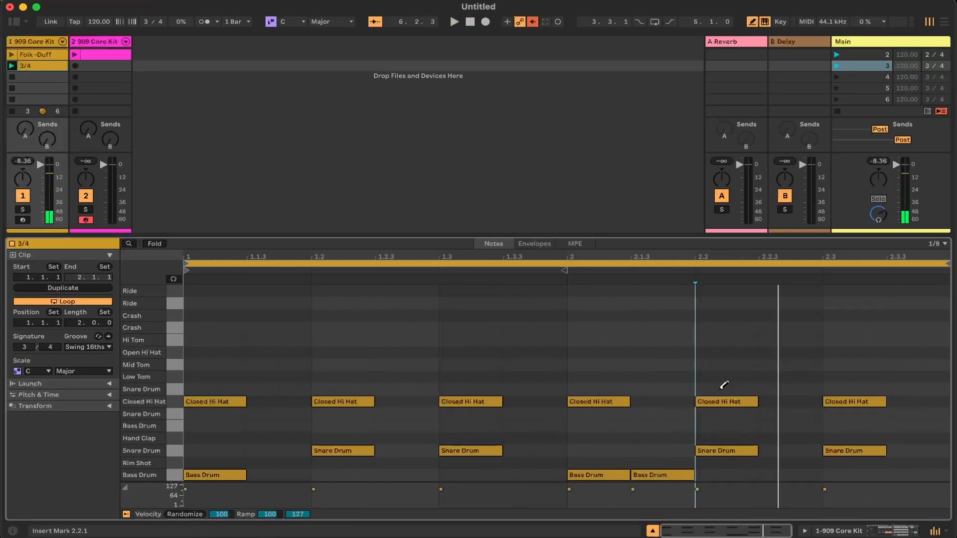
{"action": "left_click", "coordinate": [723, 375]}
{"action": "left_click", "coordinate": [726, 351]}
{"action": "left_click", "coordinate": [722, 377]}
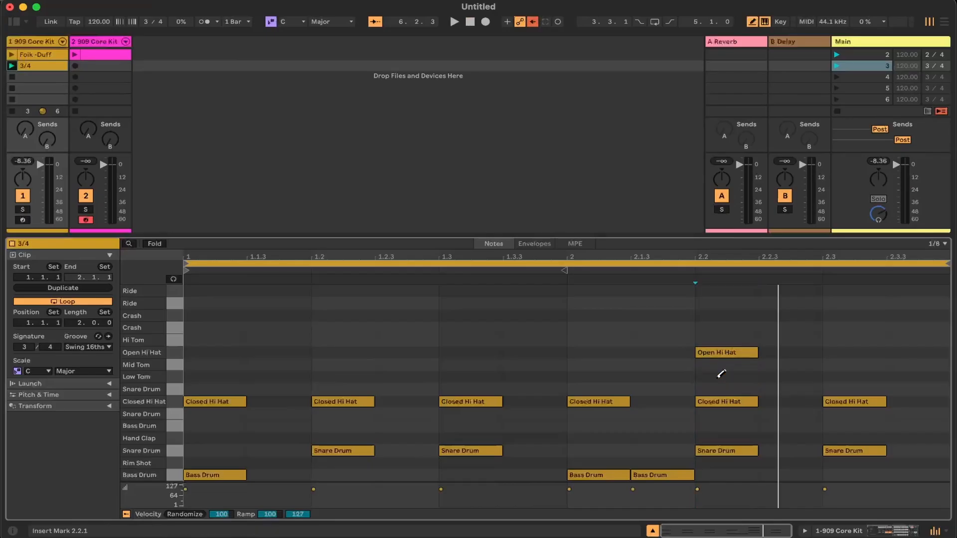
{"action": "left_click", "coordinate": [723, 400]}
{"action": "key", "text": "space"}
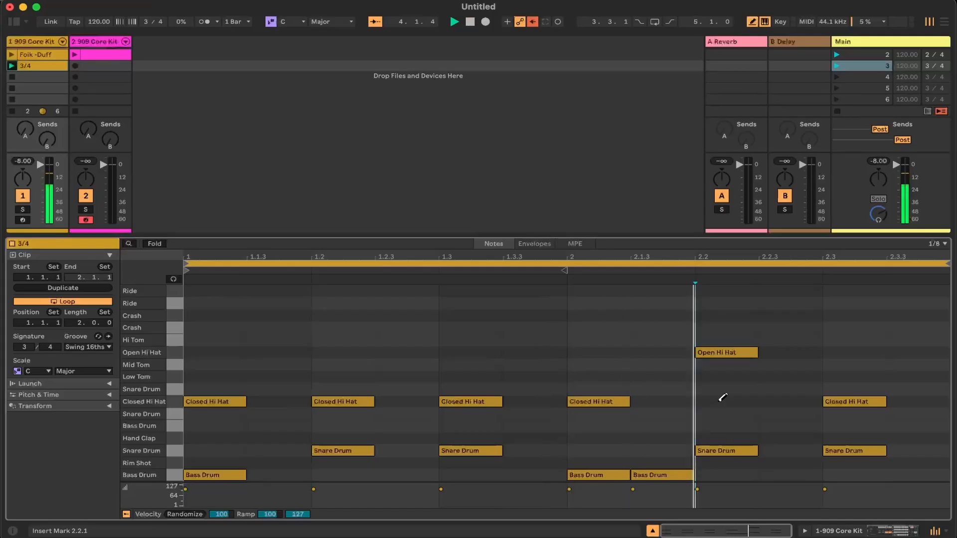
{"action": "key", "text": "space"}
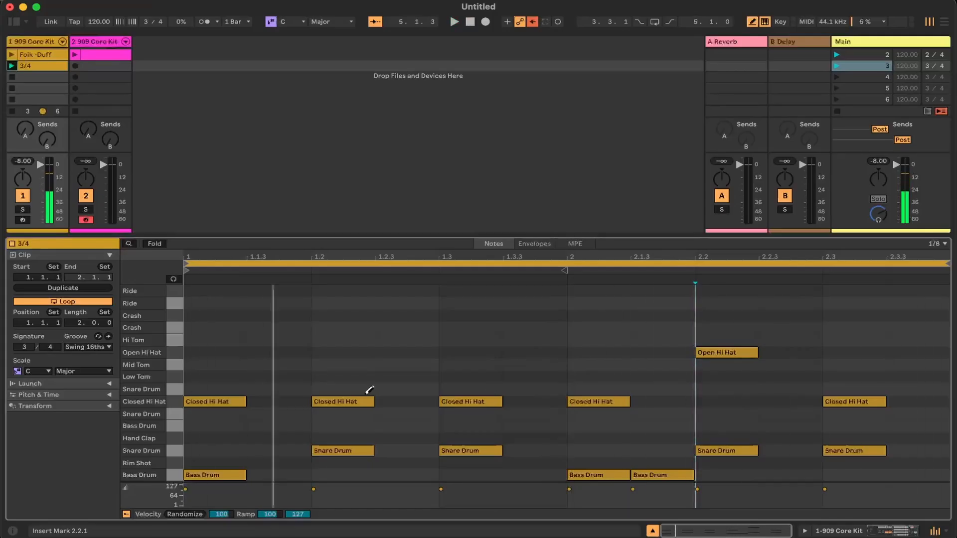
Replace the Closed Hi Hat at 1.2.1 with an Open Hi Hat and play the clip with the metronome on
{"action": "left_click", "coordinate": [341, 353]}
{"action": "left_click", "coordinate": [337, 402]}
{"action": "key", "text": "space"}
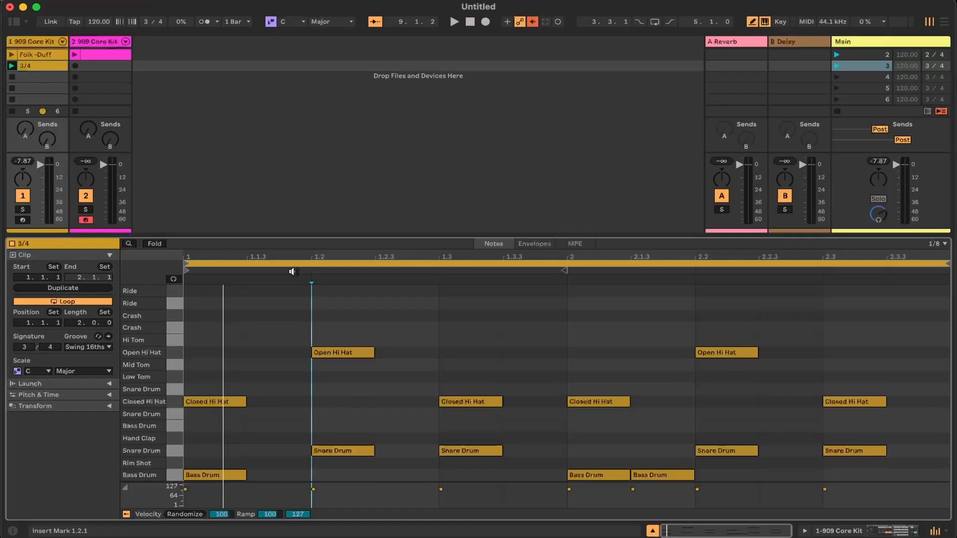
{"action": "left_click", "coordinate": [453, 23]}
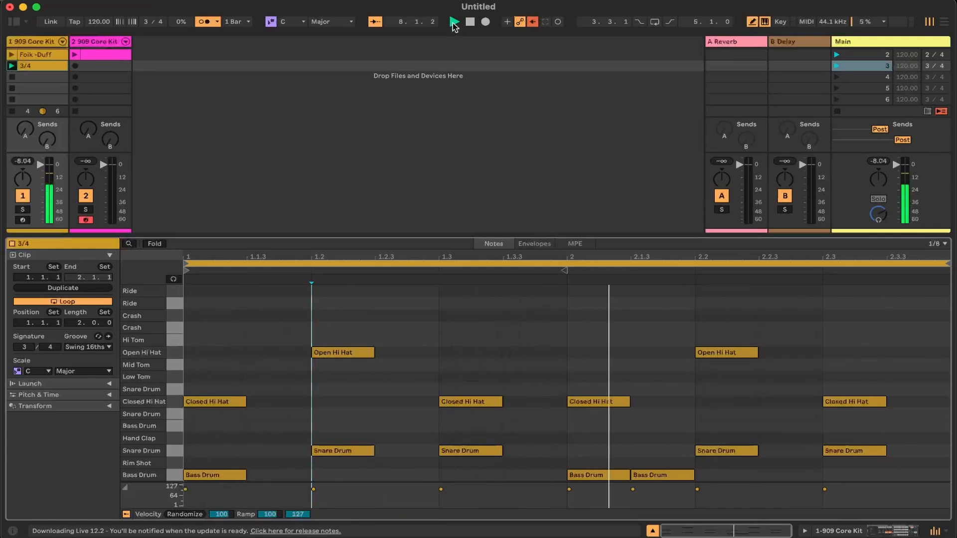
{"action": "left_click", "coordinate": [470, 23]}
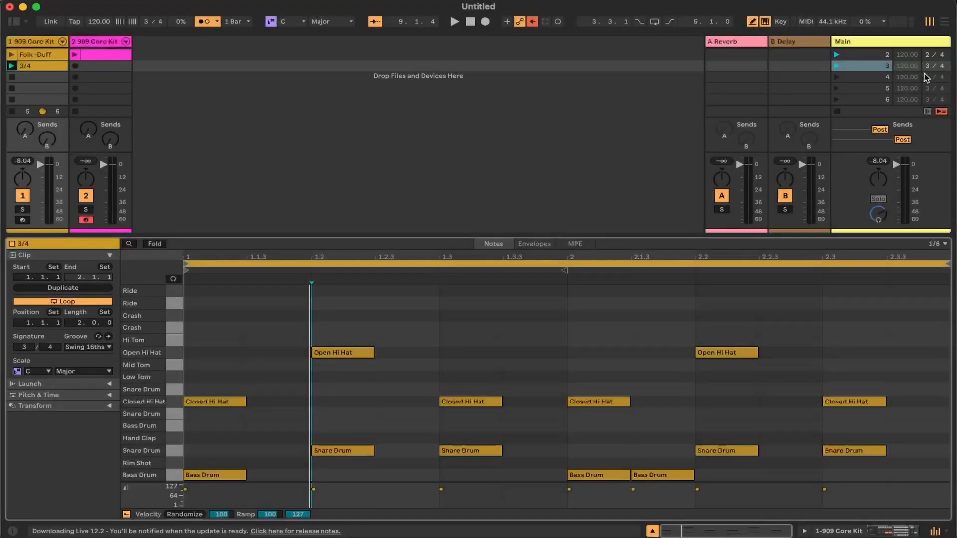
Set scene 4's time signature to 4/4 and create an empty clip in the first track's scene 4 slot
{"action": "left_click", "coordinate": [927, 78]}
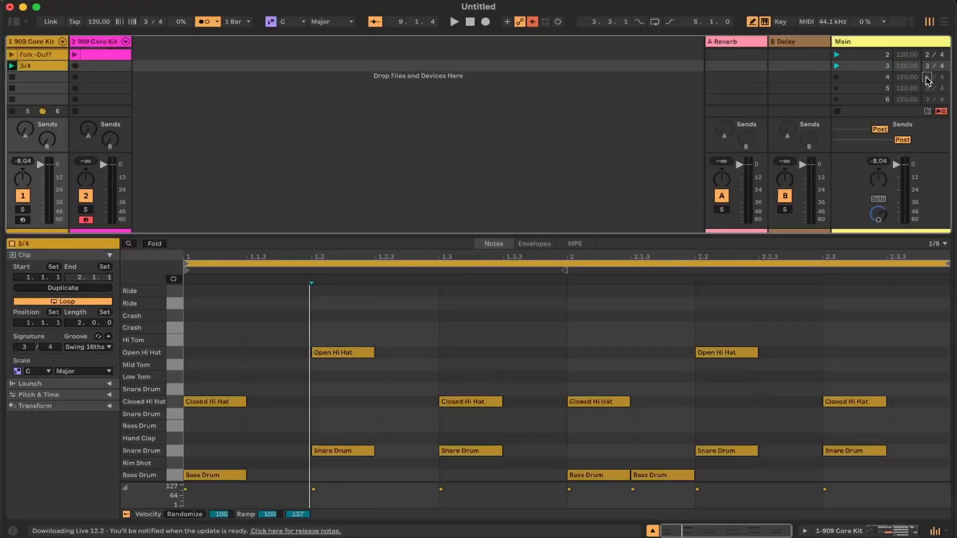
{"action": "type", "text": "4"}
{"action": "double_click", "coordinate": [53, 79]}
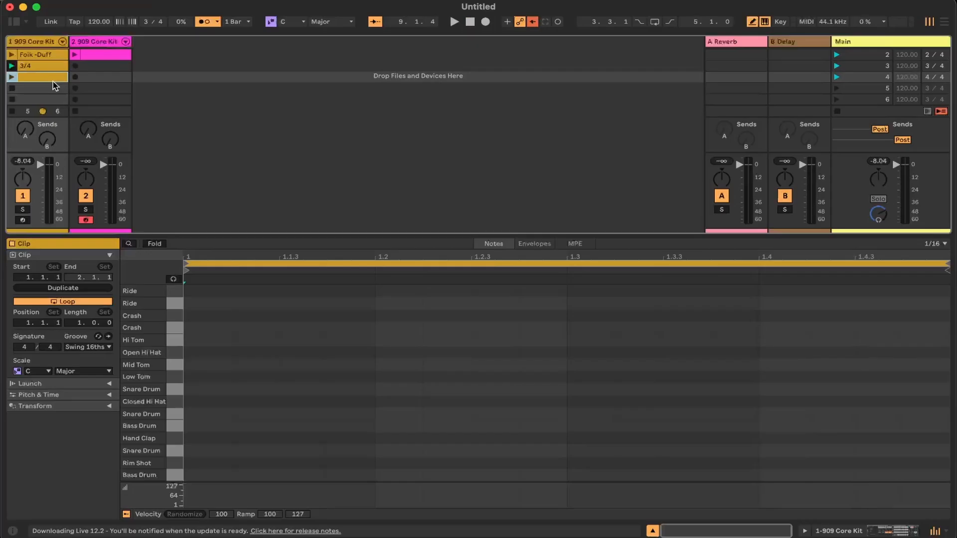
Rename the new scene 4 clip as 4/4
{"action": "right_click", "coordinate": [53, 80]}
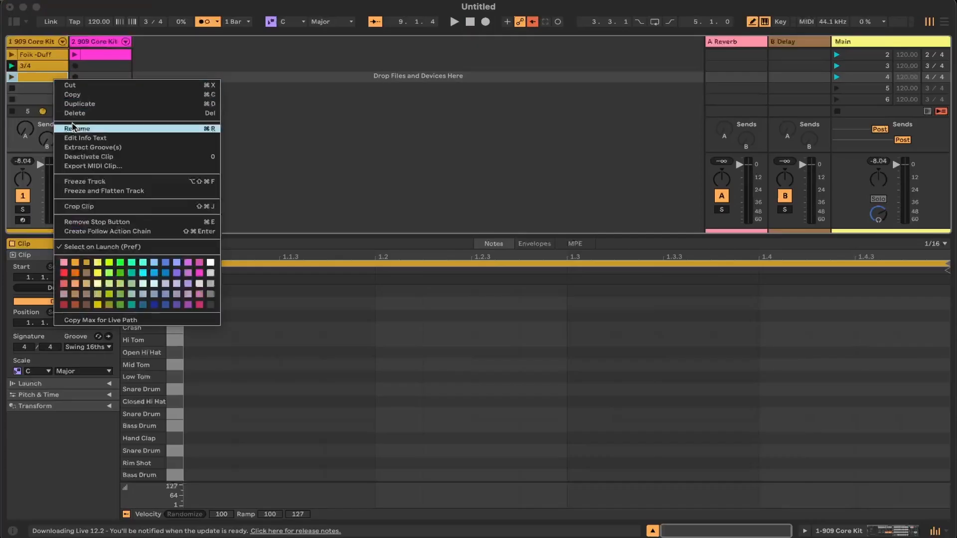
{"action": "left_click", "coordinate": [73, 128]}
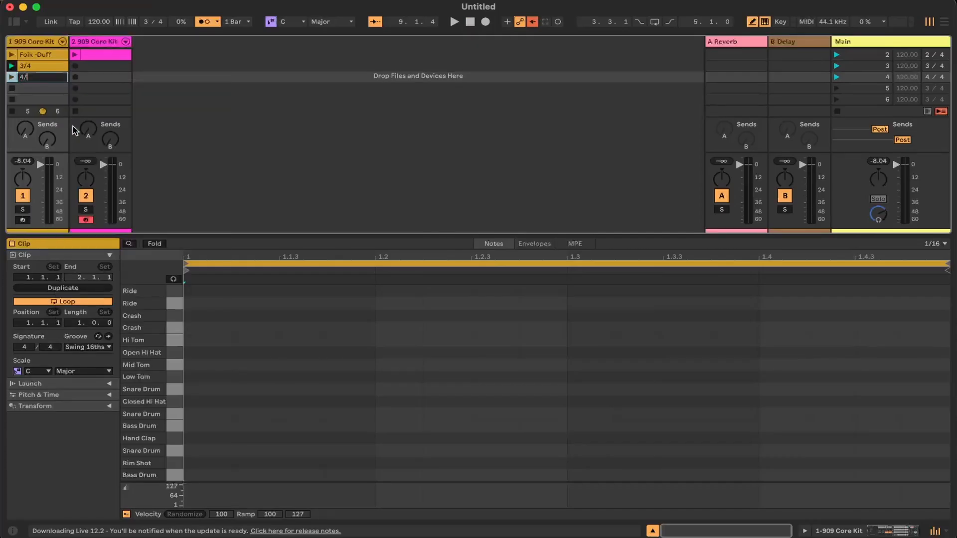
{"action": "key", "text": "Return"}
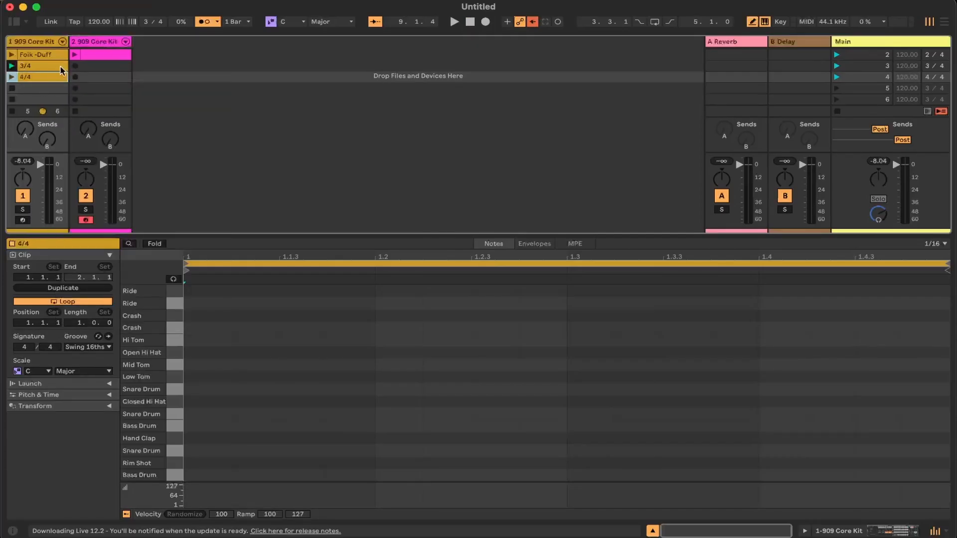
Launch scene 4 and scene 3 to compare how each scene switches the global time signature
{"action": "left_click", "coordinate": [837, 77]}
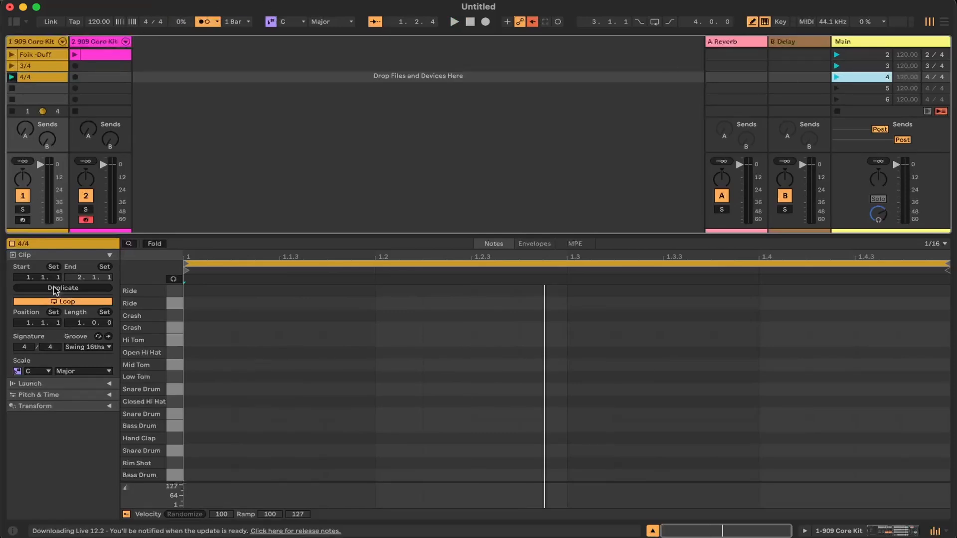
{"action": "left_click", "coordinate": [34, 77]}
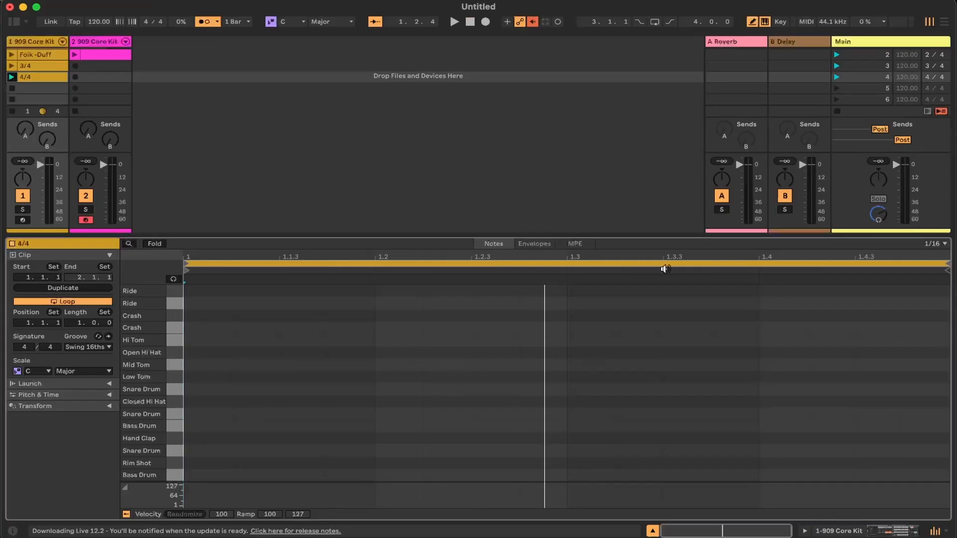
{"action": "left_click", "coordinate": [838, 66]}
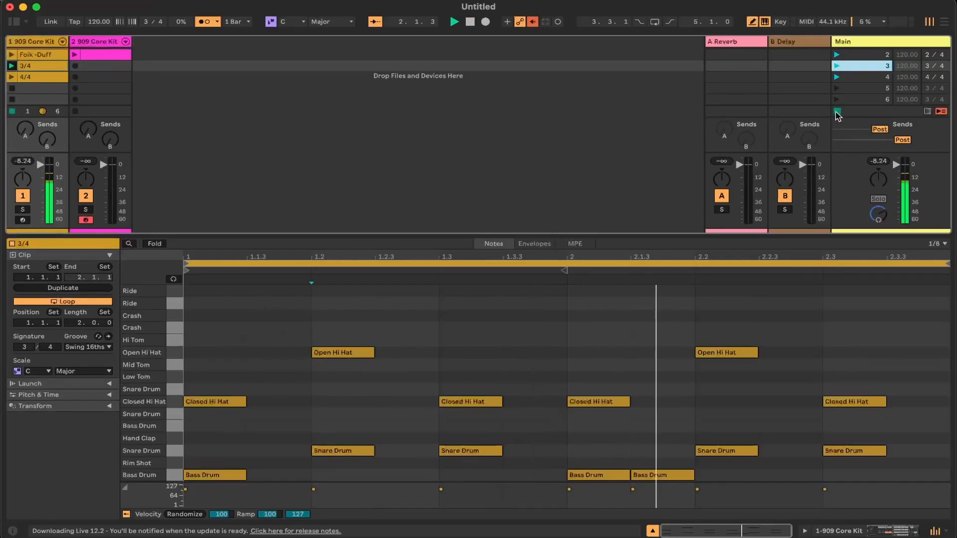
{"action": "left_click", "coordinate": [44, 94]}
{"action": "double_click", "coordinate": [44, 93]}
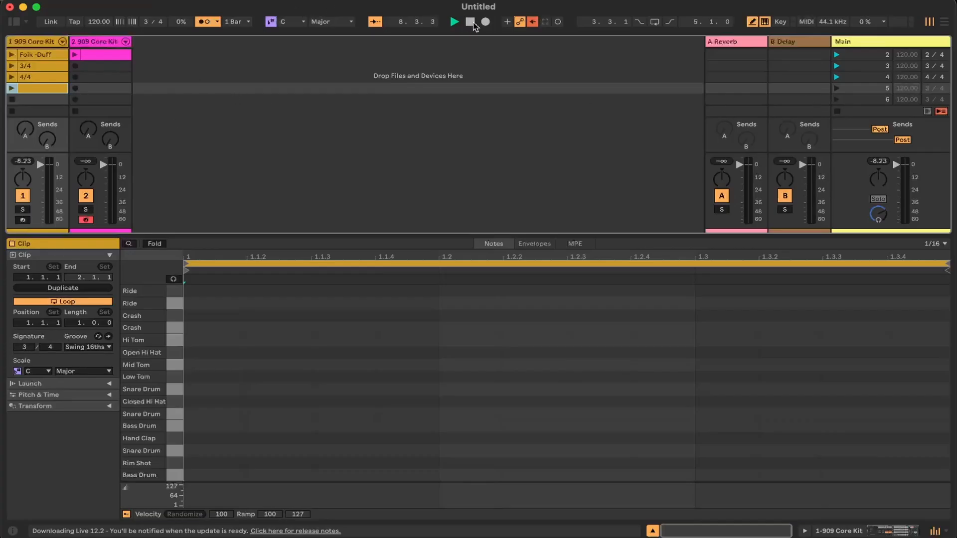
{"action": "right_click", "coordinate": [39, 90]}
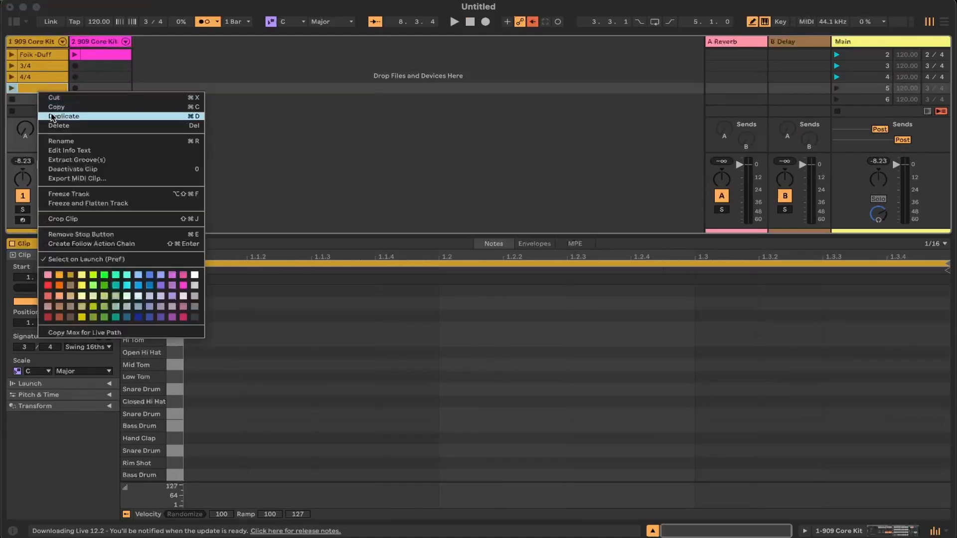
{"action": "left_click", "coordinate": [54, 126]}
Select the 4/4 clip, launch scene 4 and listen to its 4/4 metronome count before stopping playback
{"action": "left_click", "coordinate": [42, 77]}
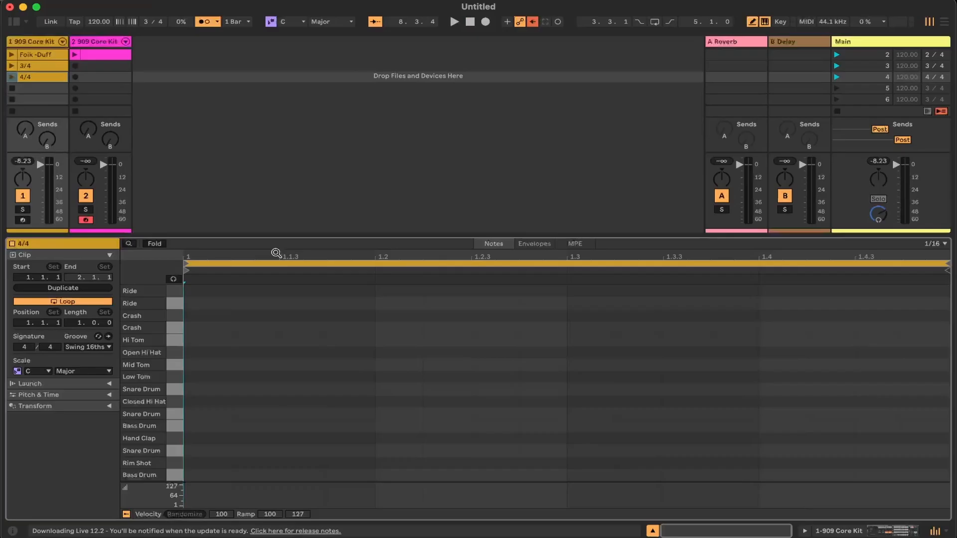
{"action": "left_click", "coordinate": [838, 77]}
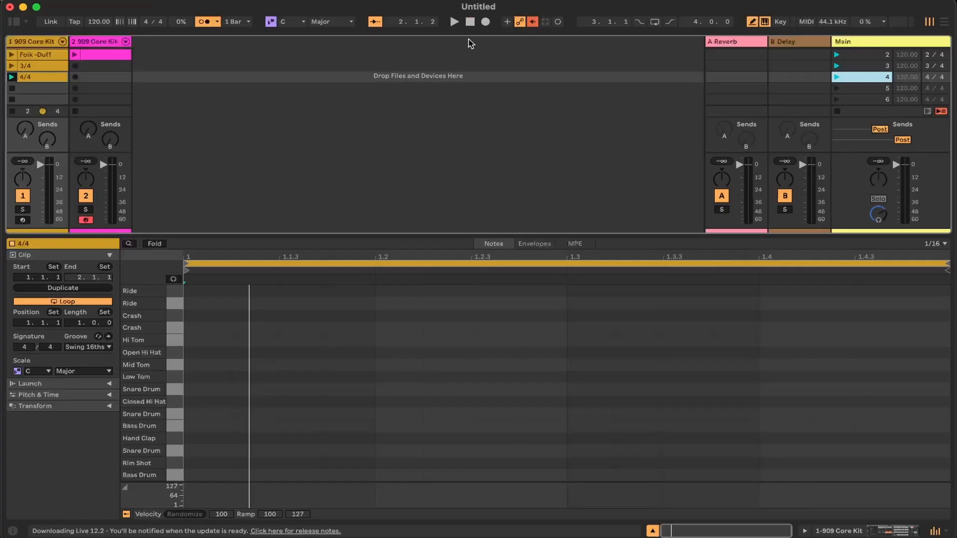
{"action": "left_click", "coordinate": [454, 21]}
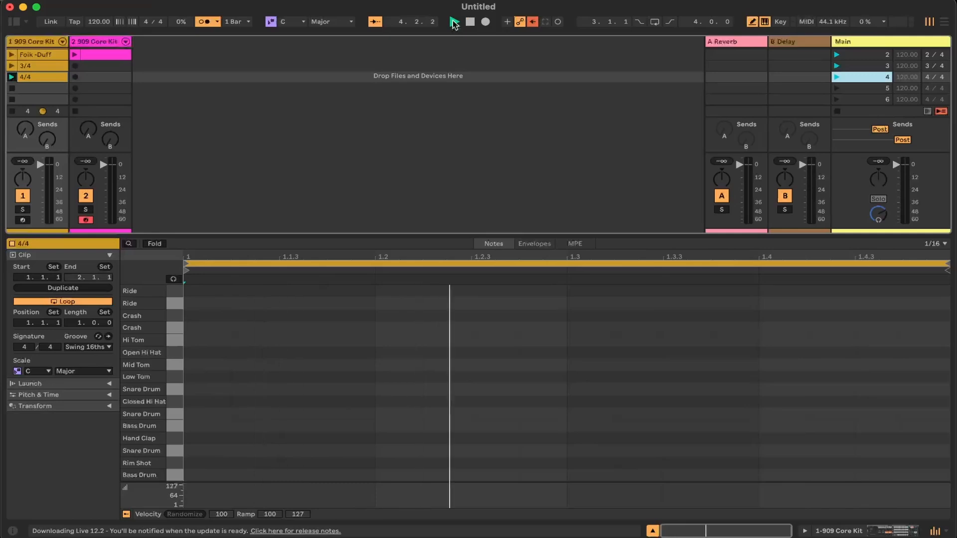
{"action": "left_click", "coordinate": [467, 25]}
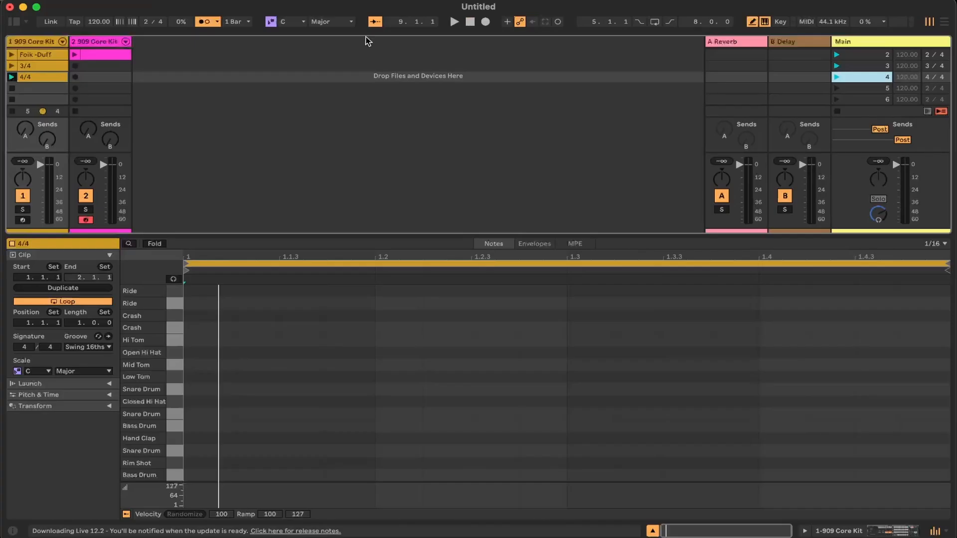
Try a Bass Drum note at 1.1.1 in the 4/4 clip during playback, lengthen it to an eighth note, and remove it
{"action": "left_click", "coordinate": [200, 475]}
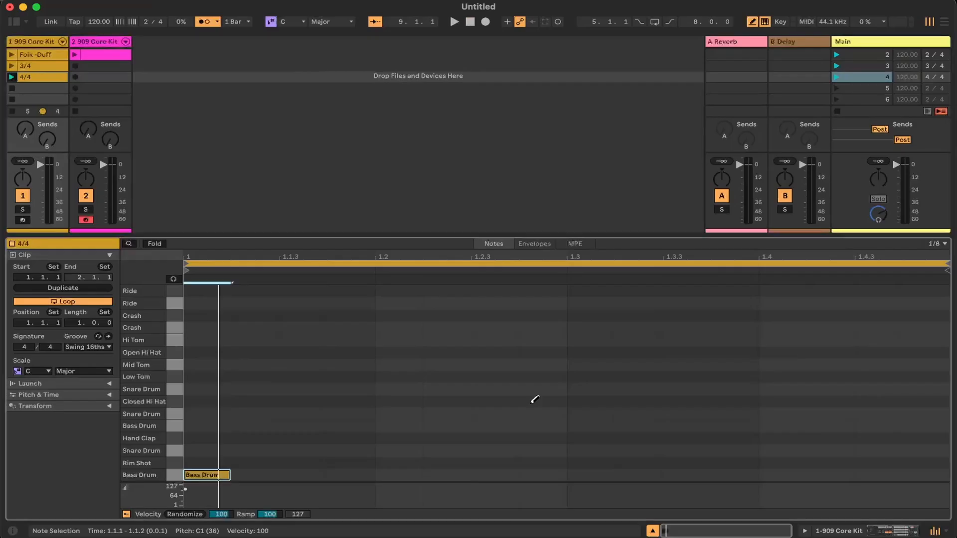
{"action": "key", "text": "space"}
{"action": "left_click_drag", "start_coordinate": [222, 475], "coordinate": [247, 469]}
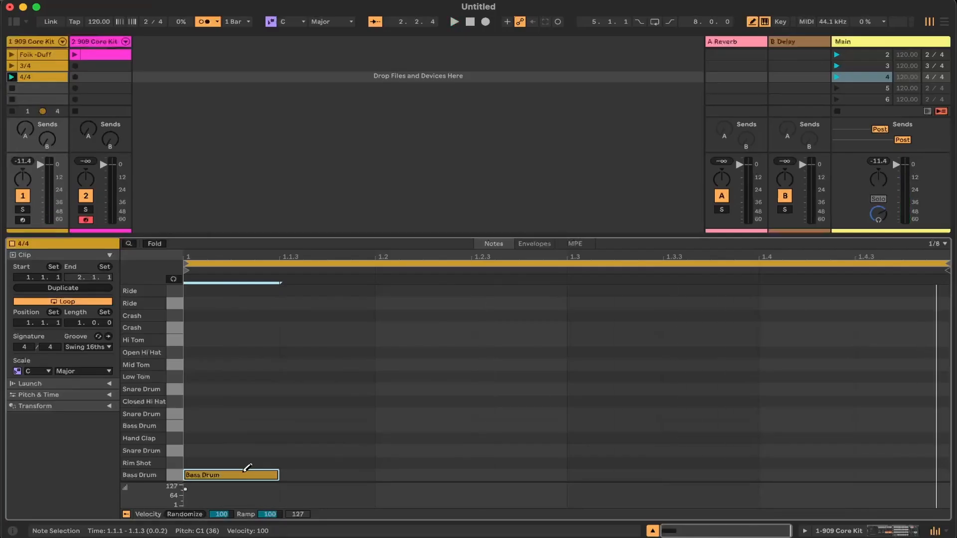
{"action": "left_click", "coordinate": [244, 471]}
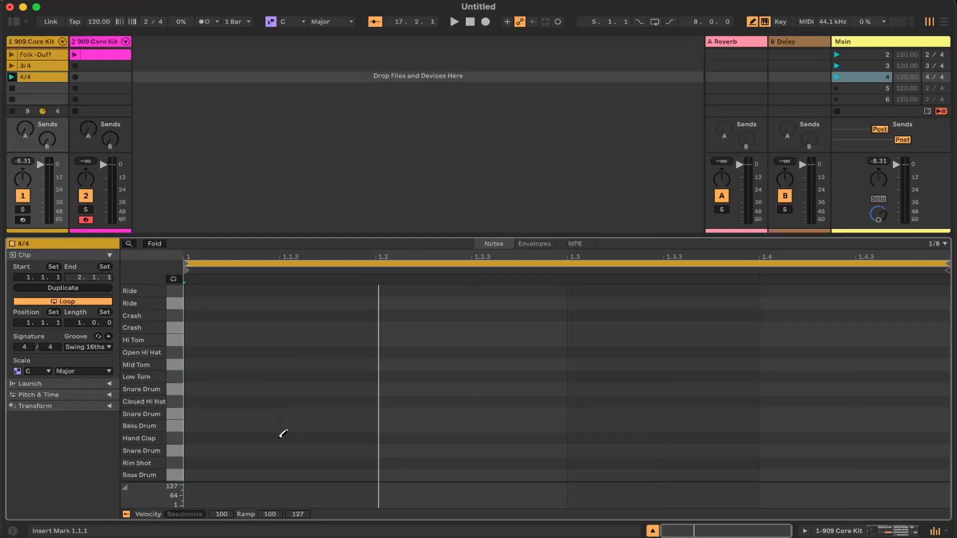
Add eighth-note Bass Drum hits on beats 1 and 3 of the 4/4 clip and play them back
{"action": "left_click", "coordinate": [275, 475]}
{"action": "left_click", "coordinate": [597, 473]}
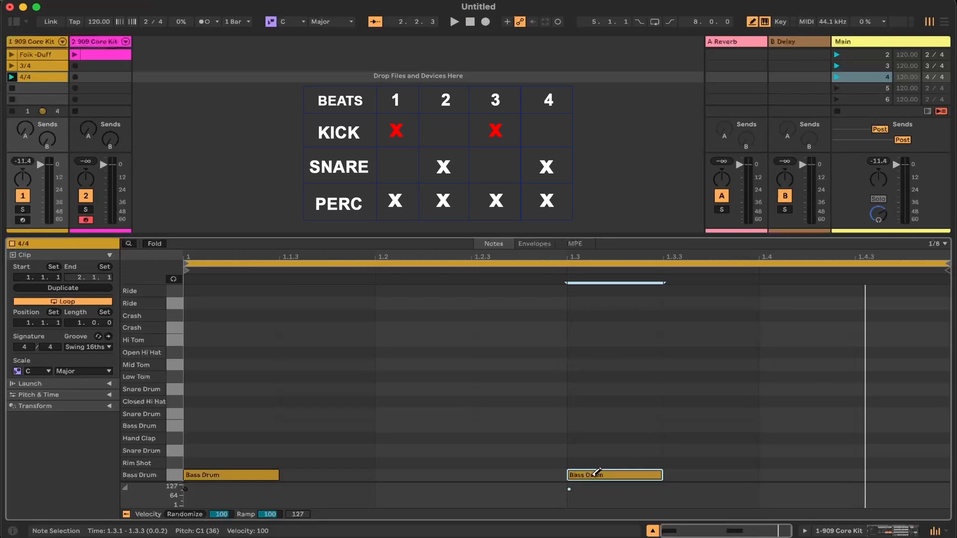
{"action": "key", "text": "space"}
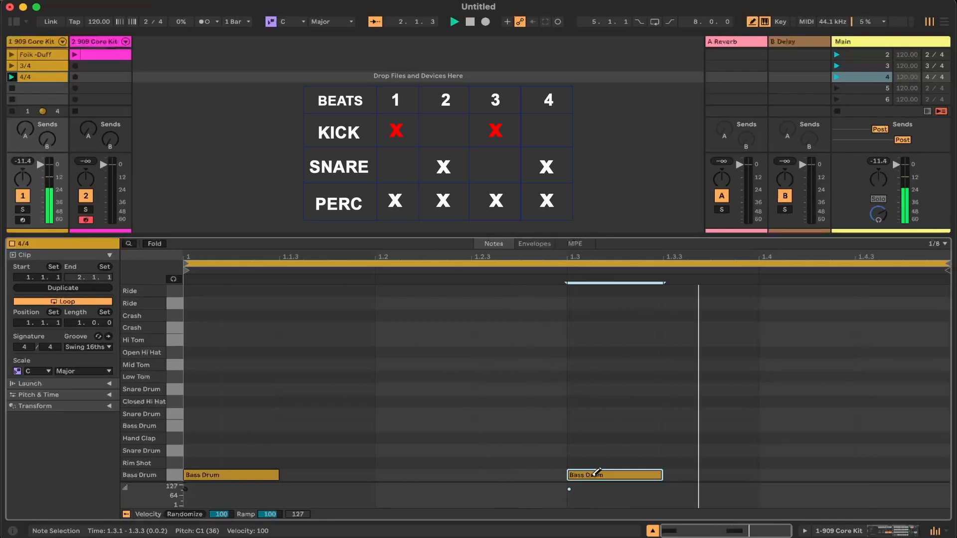
{"action": "key", "text": "space"}
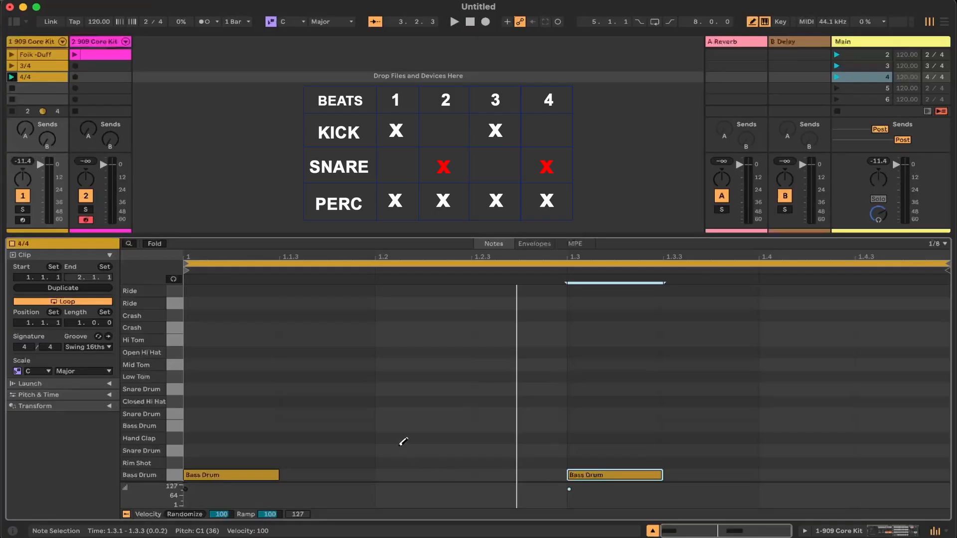
Add Snare Drum notes on beats 2 and 4 of the 4/4 clip, removing the trial Hand Claps, and listen to the pattern
{"action": "left_click", "coordinate": [378, 438]}
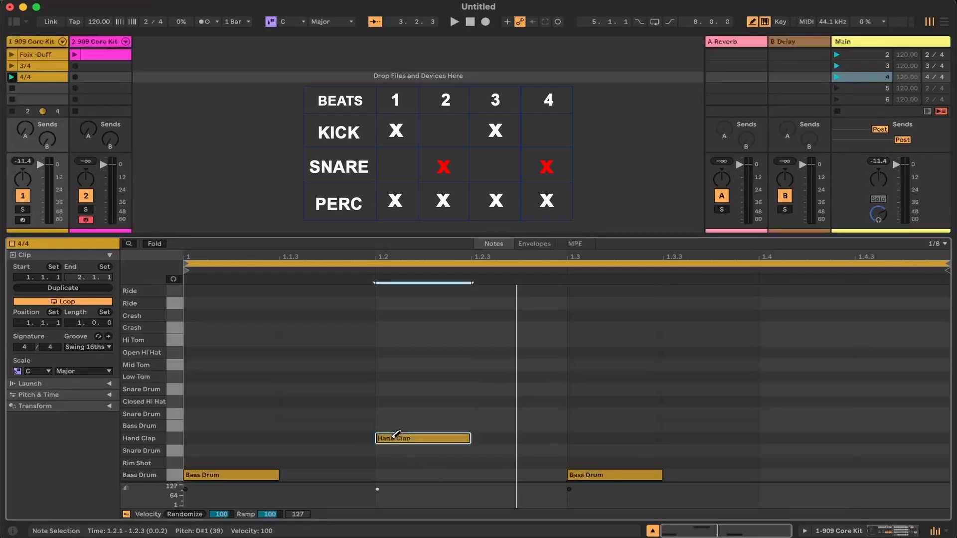
{"action": "left_click", "coordinate": [802, 436]}
{"action": "left_click", "coordinate": [400, 450]}
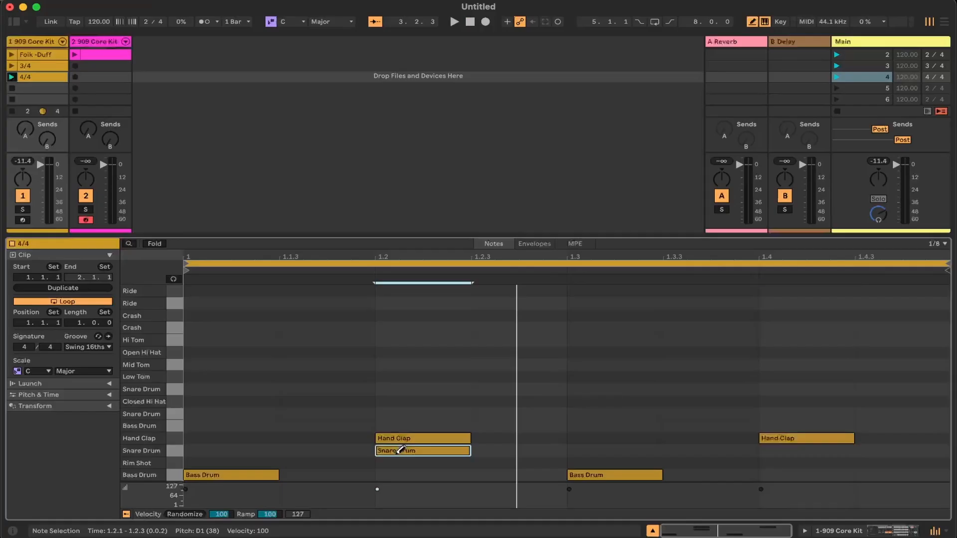
{"action": "left_click", "coordinate": [418, 437]}
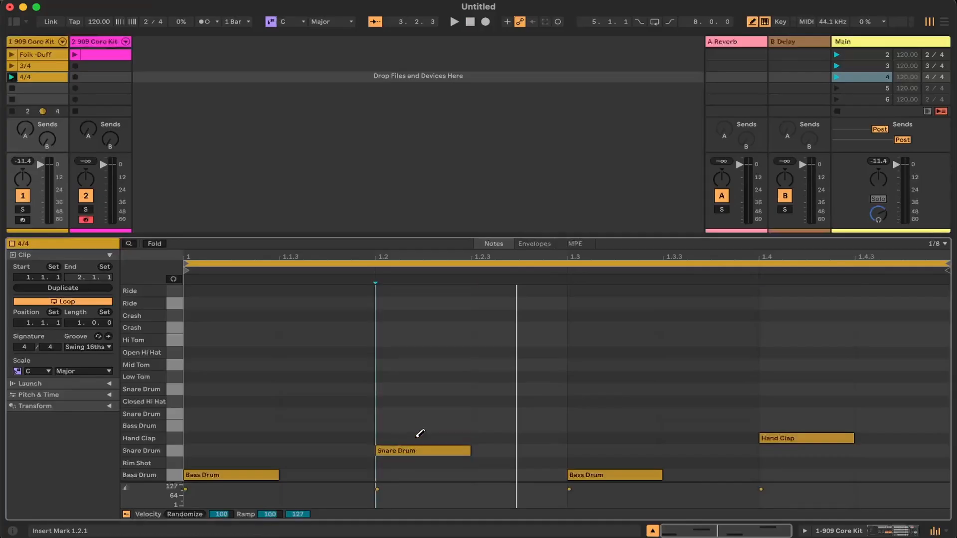
{"action": "left_click", "coordinate": [787, 450]}
{"action": "left_click", "coordinate": [801, 437]}
{"action": "key", "text": "space"}
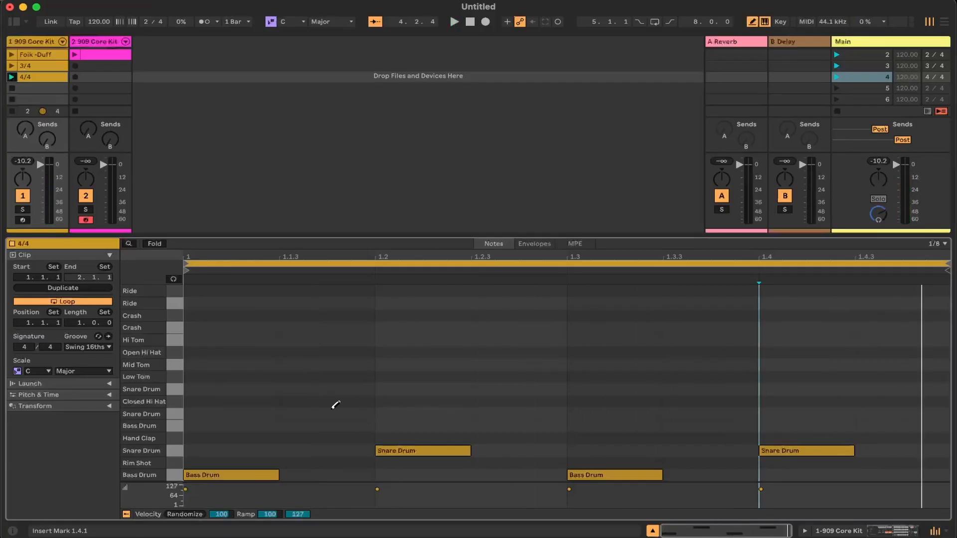
Add Closed Hi Hat notes on all four beats of the 4/4 clip and listen to the full pattern
{"action": "left_click", "coordinate": [245, 397]}
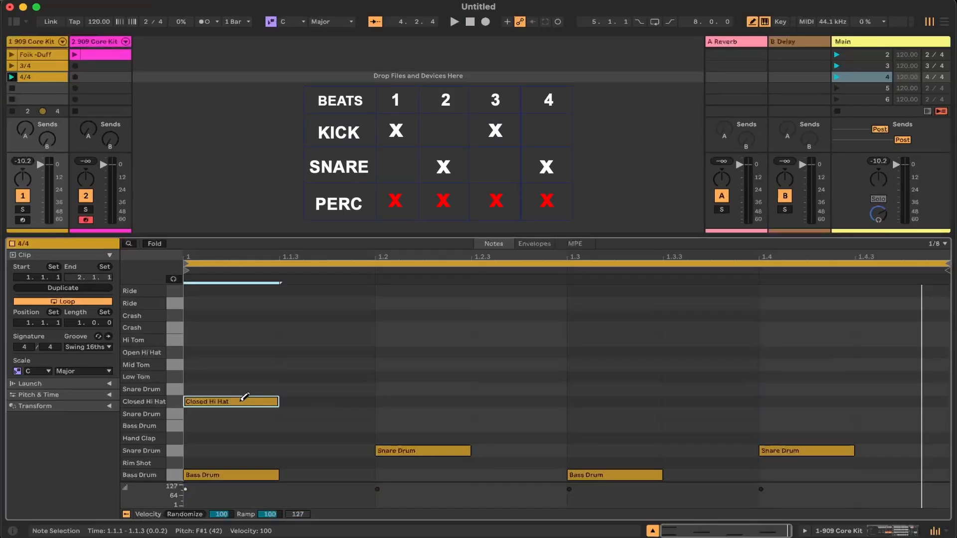
{"action": "left_click", "coordinate": [397, 401]}
{"action": "left_click", "coordinate": [621, 400]}
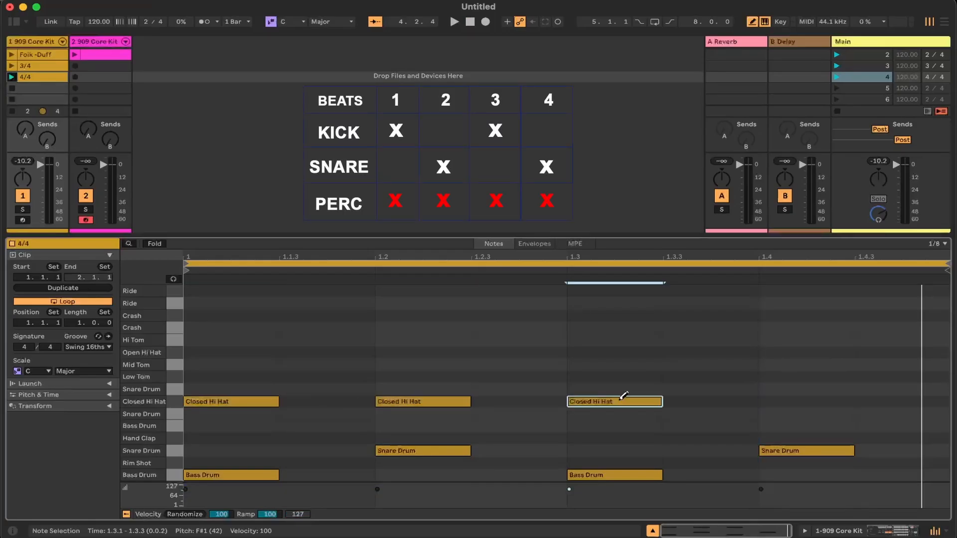
{"action": "left_click", "coordinate": [831, 402]}
{"action": "key", "text": "space"}
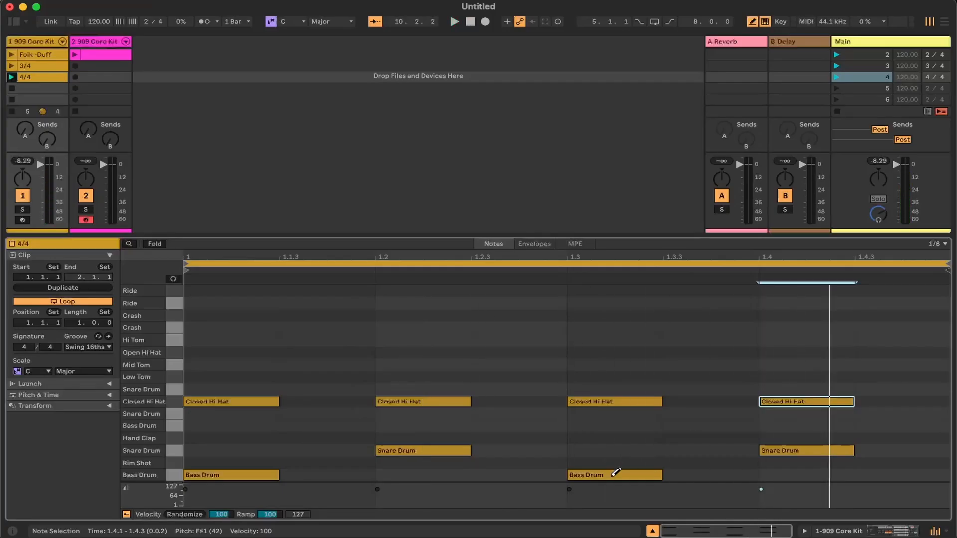
{"action": "key", "text": "space"}
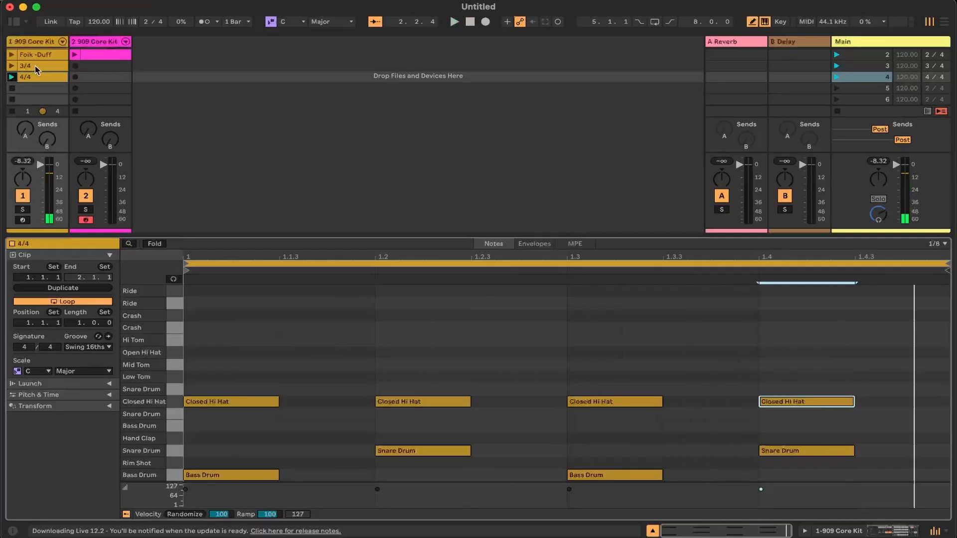
Create a new clip in scene 5 of the first 909 Core Kit track and name it 4/4-2
{"action": "double_click", "coordinate": [35, 89]}
{"action": "right_click", "coordinate": [34, 88]}
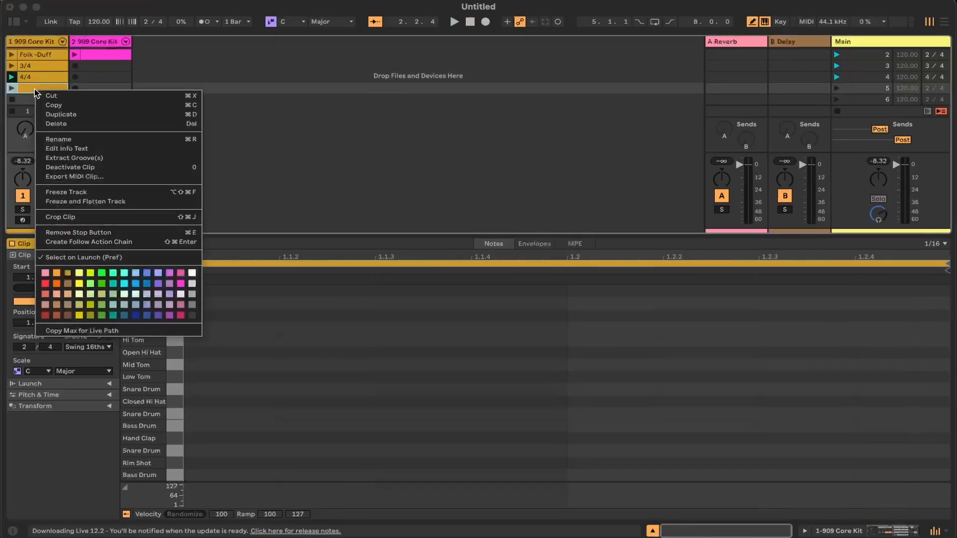
{"action": "left_click", "coordinate": [55, 139]}
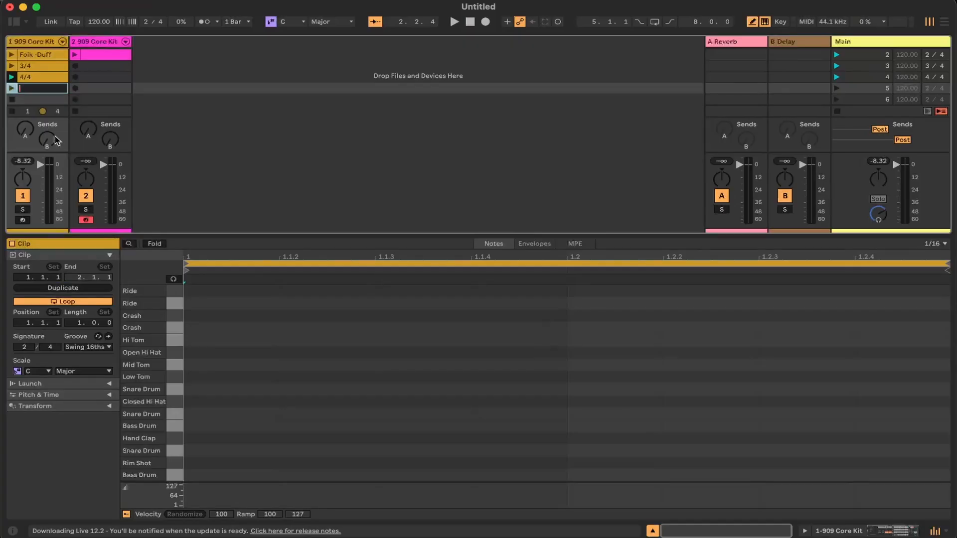
{"action": "type", "text": "4/4-2"}
{"action": "key", "text": "Return"}
Add a Bass Drum at 1.1.1, Snare Drums at 1.1.3 and 1.2.3, and four evenly spaced Closed Hi Hats from 1.1.1 in the 4/4-2 clip
{"action": "left_click", "coordinate": [229, 474]}
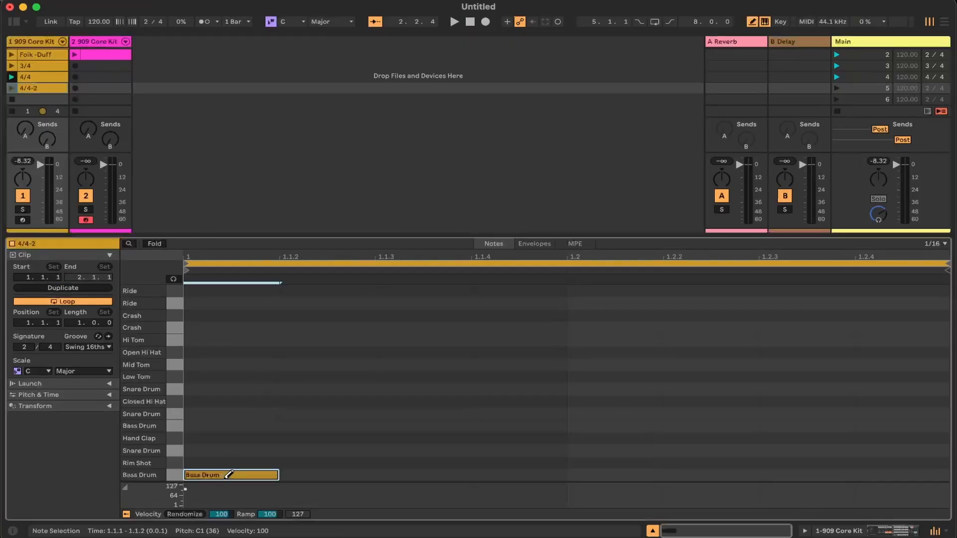
{"action": "left_click", "coordinate": [412, 450]}
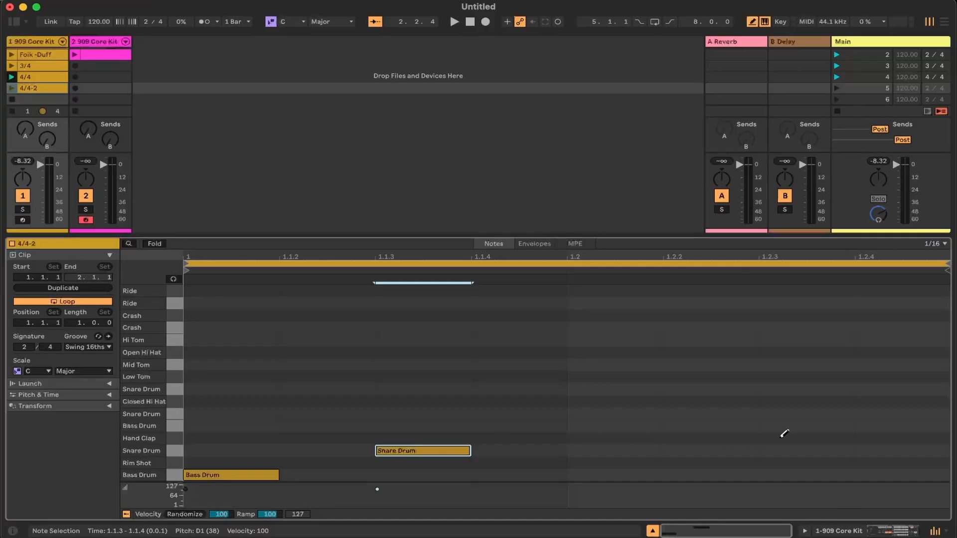
{"action": "left_click", "coordinate": [796, 450]}
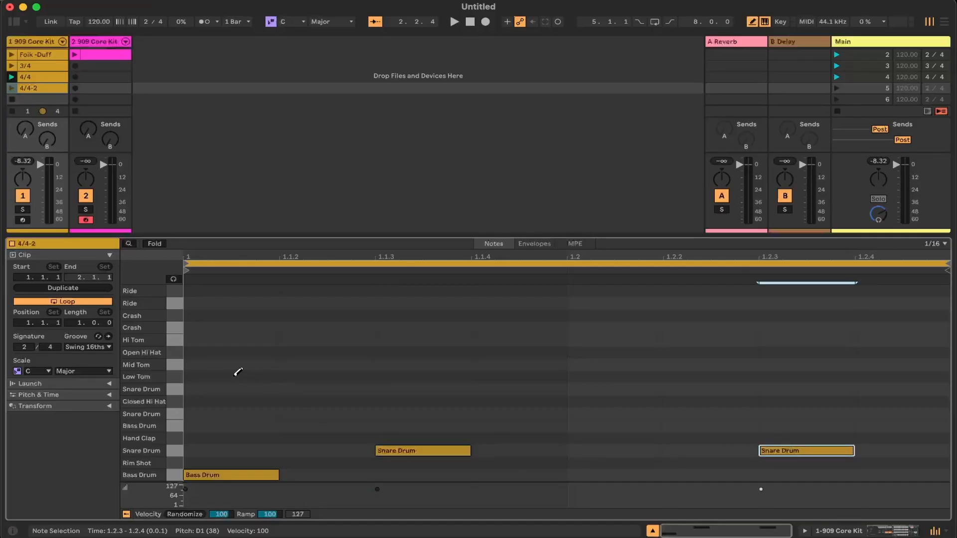
{"action": "left_click", "coordinate": [225, 401]}
{"action": "left_click", "coordinate": [446, 401]}
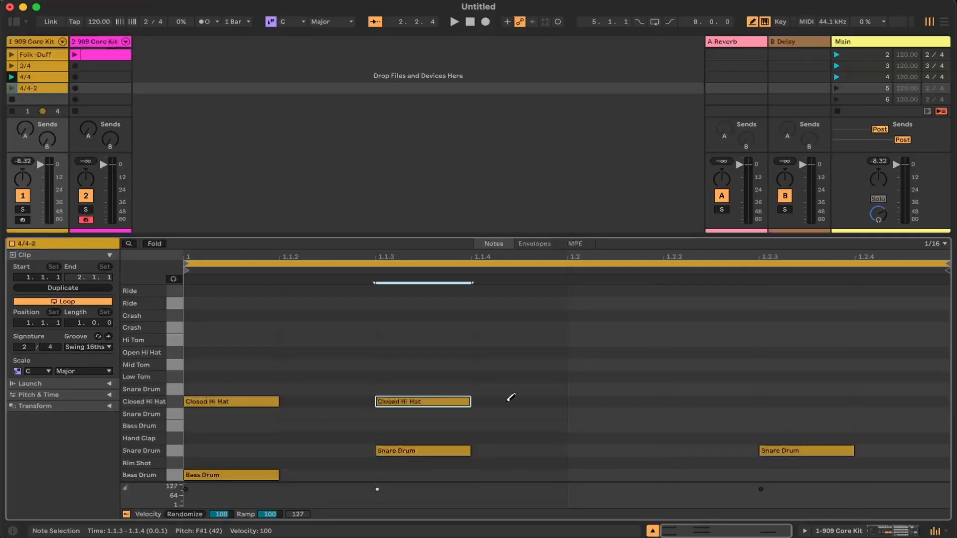
{"action": "left_click", "coordinate": [641, 401]}
{"action": "left_click", "coordinate": [842, 400]}
Launch the 4/4-2 clip, listen to its pattern and stop playback
{"action": "key", "text": "space"}
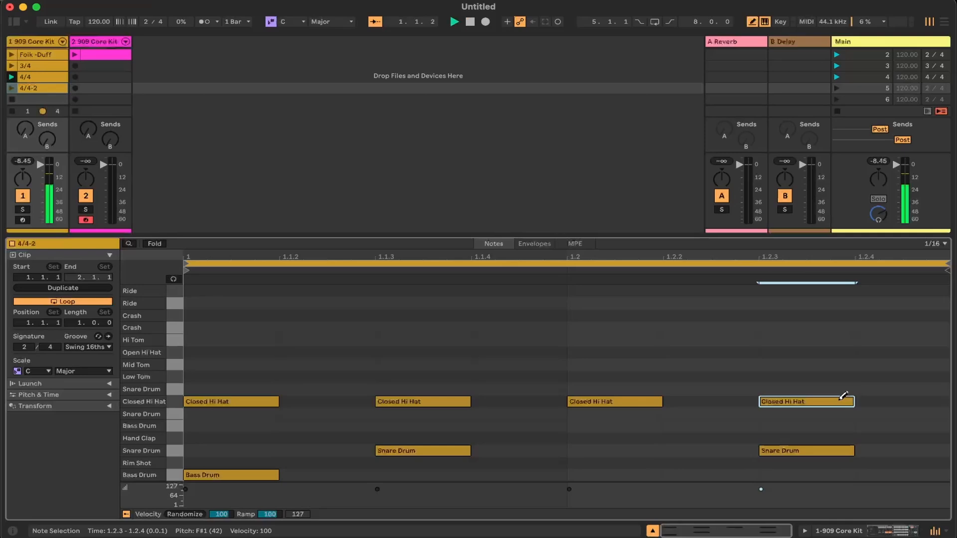
{"action": "key", "text": "space"}
{"action": "left_click", "coordinate": [11, 88]}
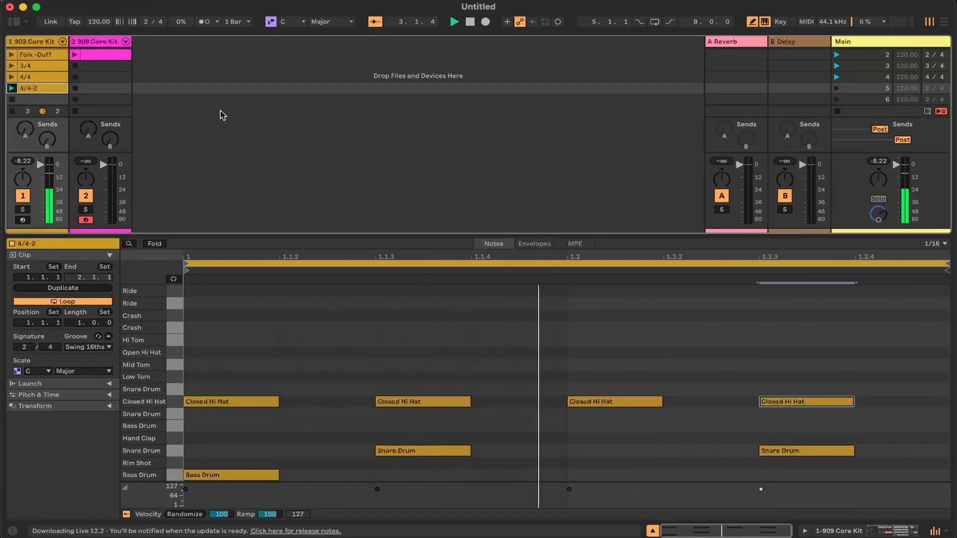
{"action": "key", "text": "space"}
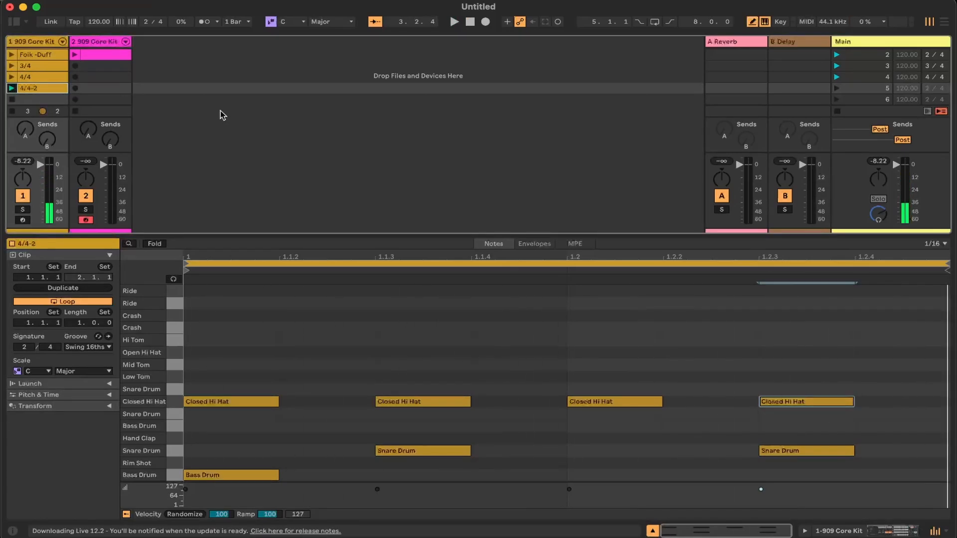
Set the 4/4-2 clip's signature to 4/4 and launch scenes 5 and 4 to switch the global time signature to 4/4
{"action": "left_click", "coordinate": [23, 348]}
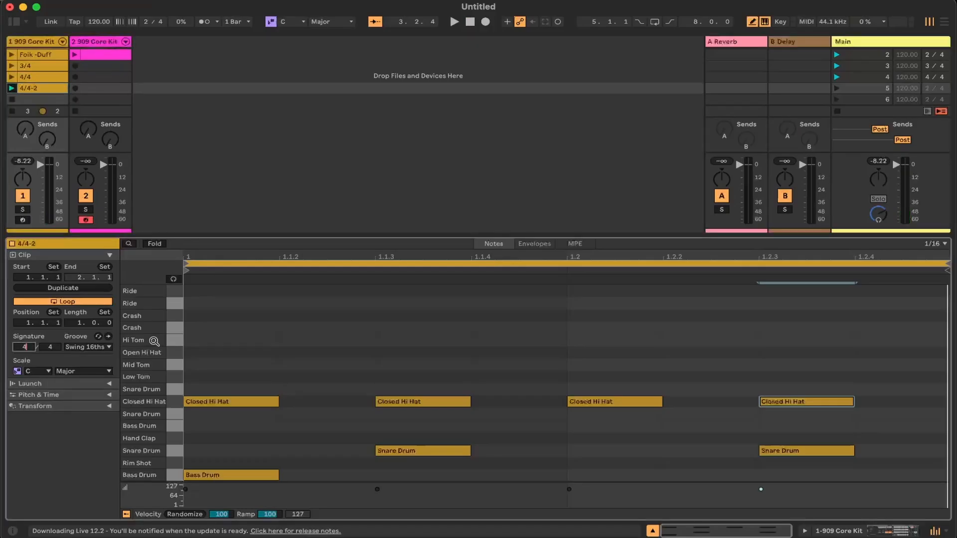
{"action": "left_click", "coordinate": [44, 91]}
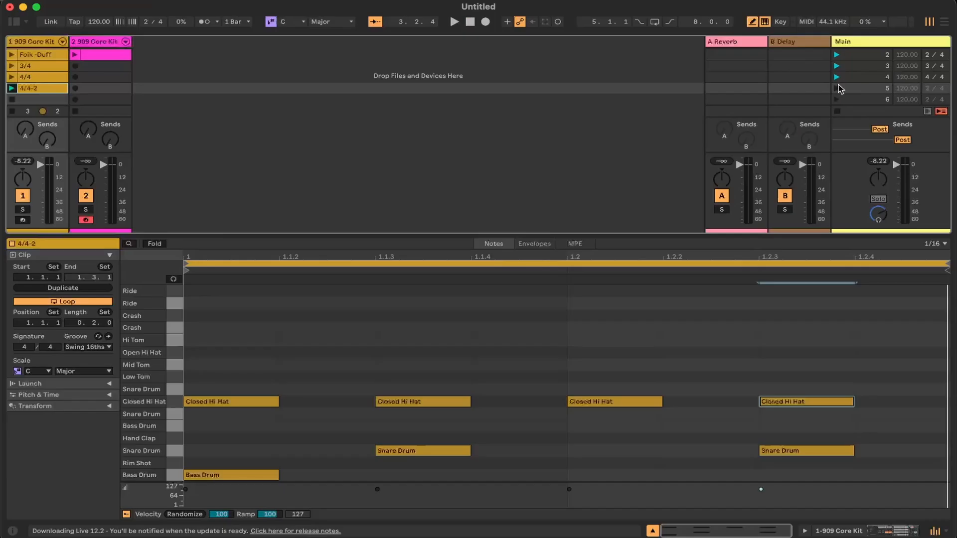
{"action": "left_click", "coordinate": [838, 89]}
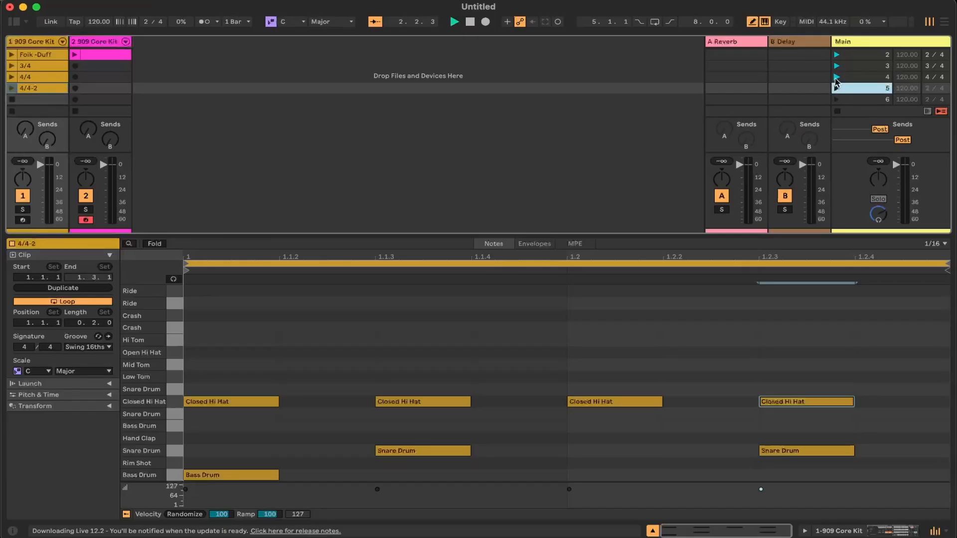
{"action": "left_click", "coordinate": [837, 78]}
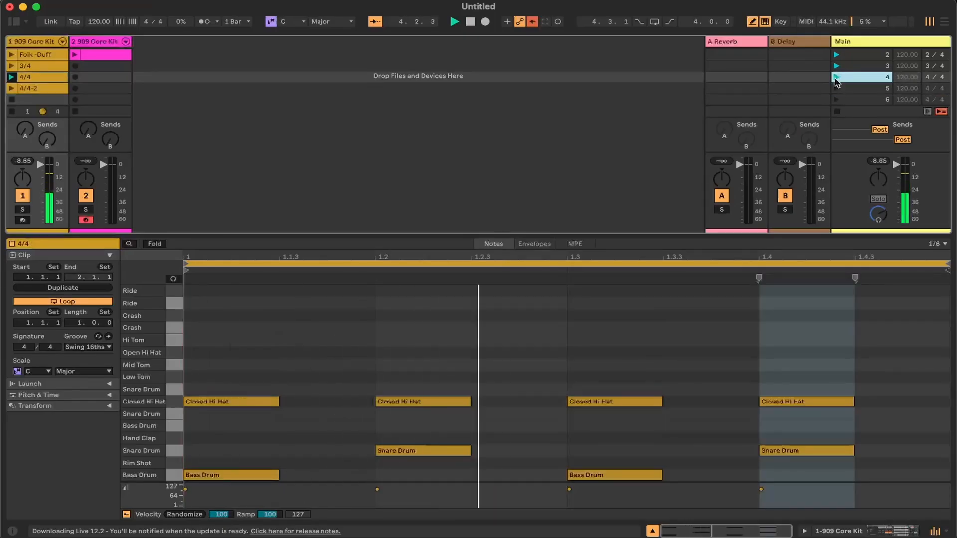
Delete the 4/4-2 clip and create a new empty clip in its slot
{"action": "left_click", "coordinate": [54, 88]}
{"action": "right_click", "coordinate": [54, 88]}
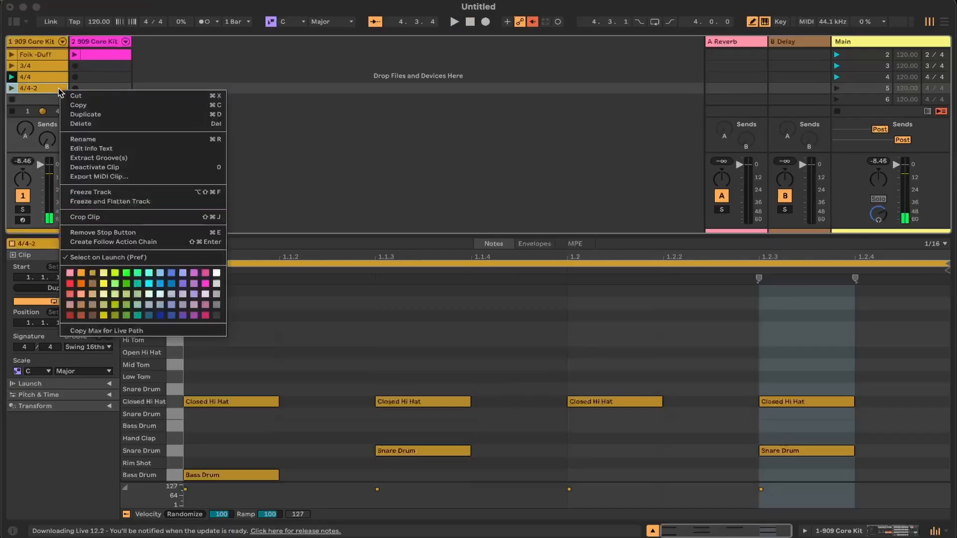
{"action": "left_click", "coordinate": [84, 125]}
{"action": "double_click", "coordinate": [24, 88]}
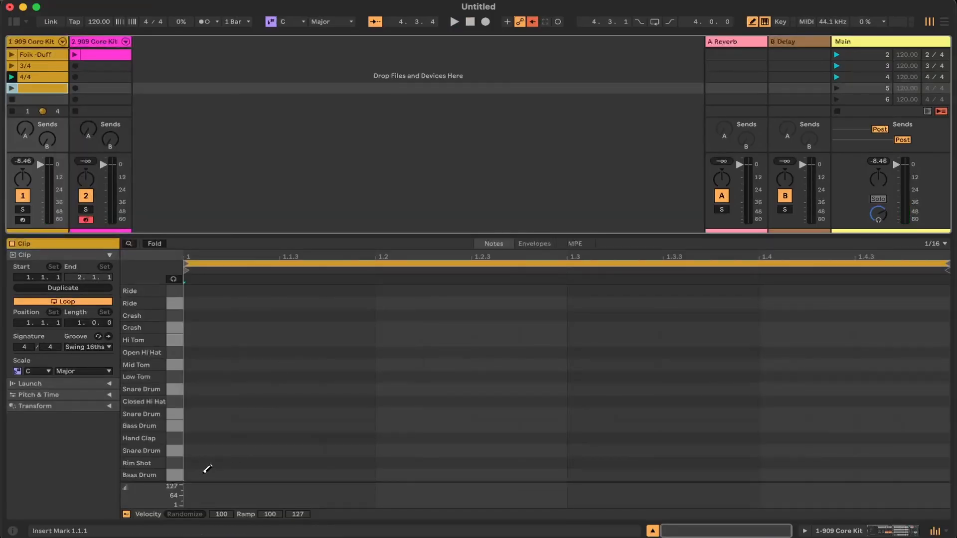
Add a Bass Drum on beat 1 and Snare Drums on beats 2 and 4 of the new clip, then launch it to listen
{"action": "left_click", "coordinate": [205, 473]}
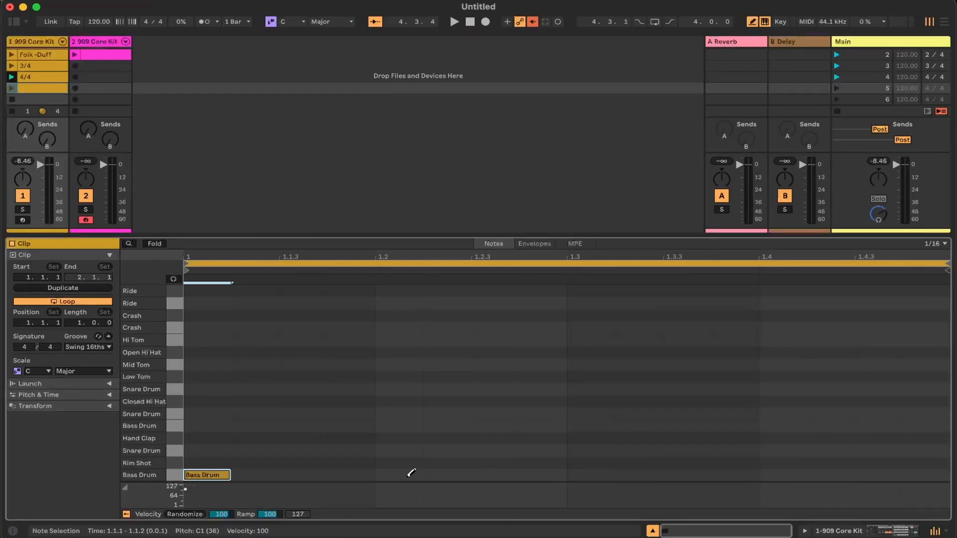
{"action": "left_click", "coordinate": [403, 438]}
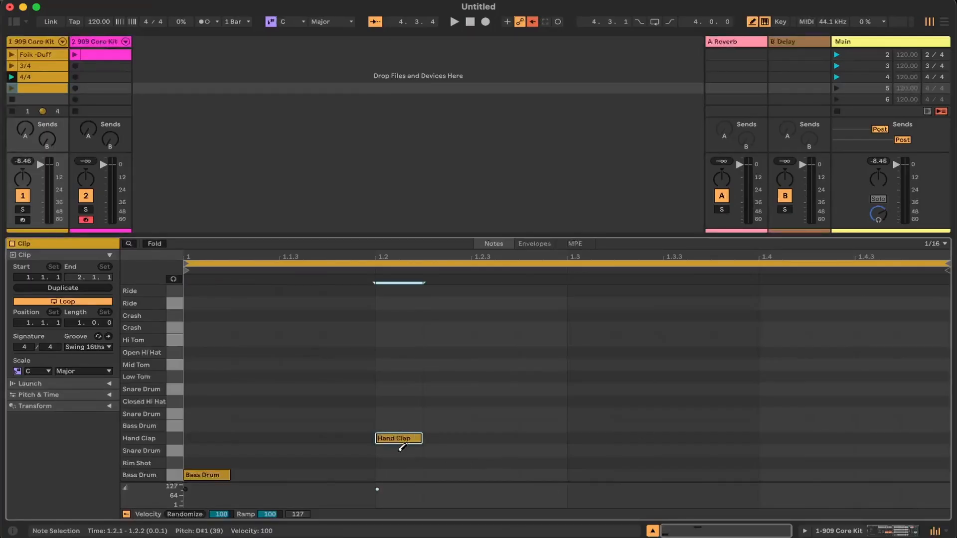
{"action": "left_click", "coordinate": [402, 448]}
{"action": "left_click", "coordinate": [401, 438]}
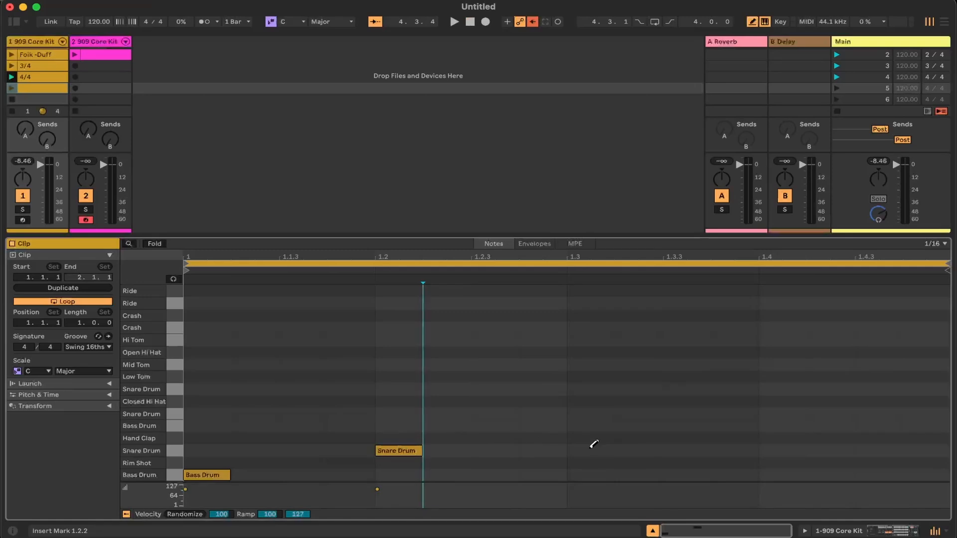
{"action": "left_click", "coordinate": [785, 451]}
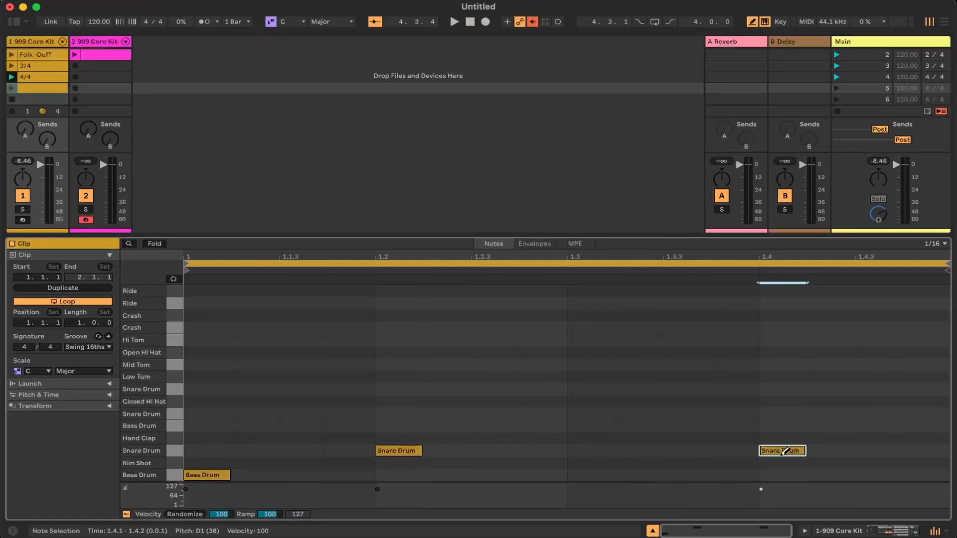
{"action": "key", "text": "space"}
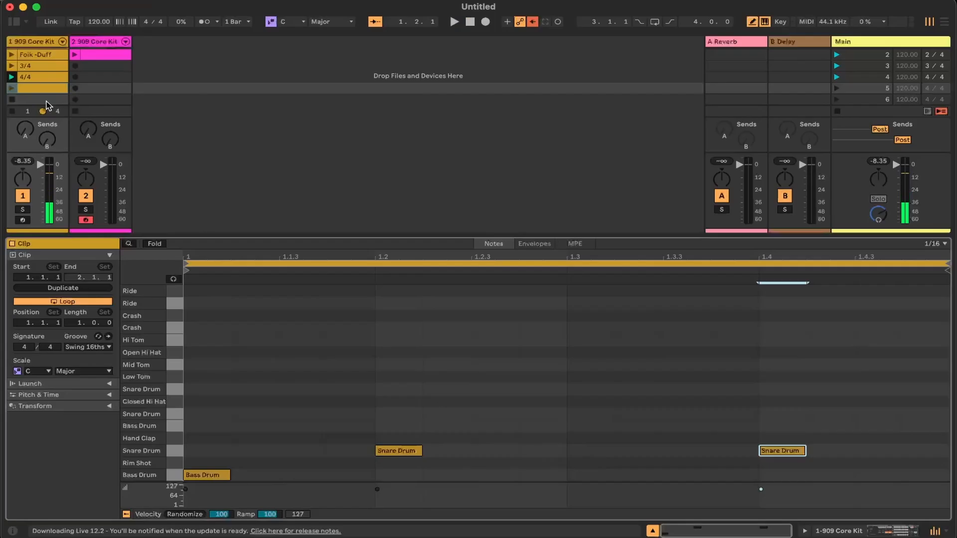
{"action": "left_click", "coordinate": [11, 88]}
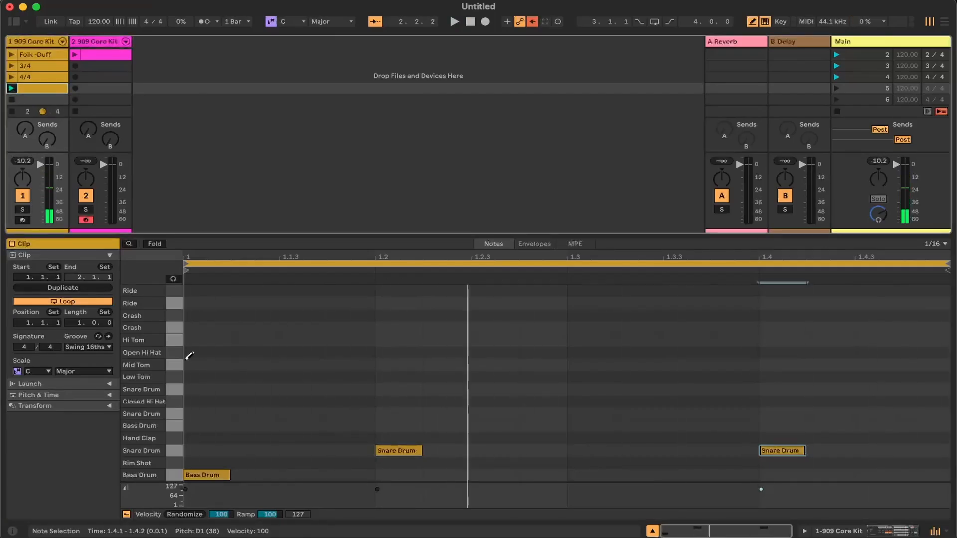
Add sixteenth-note Closed Hi Hats on all four beats of the new scene 5 clip and play the pattern
{"action": "left_click", "coordinate": [202, 398]}
{"action": "left_click", "coordinate": [396, 401]}
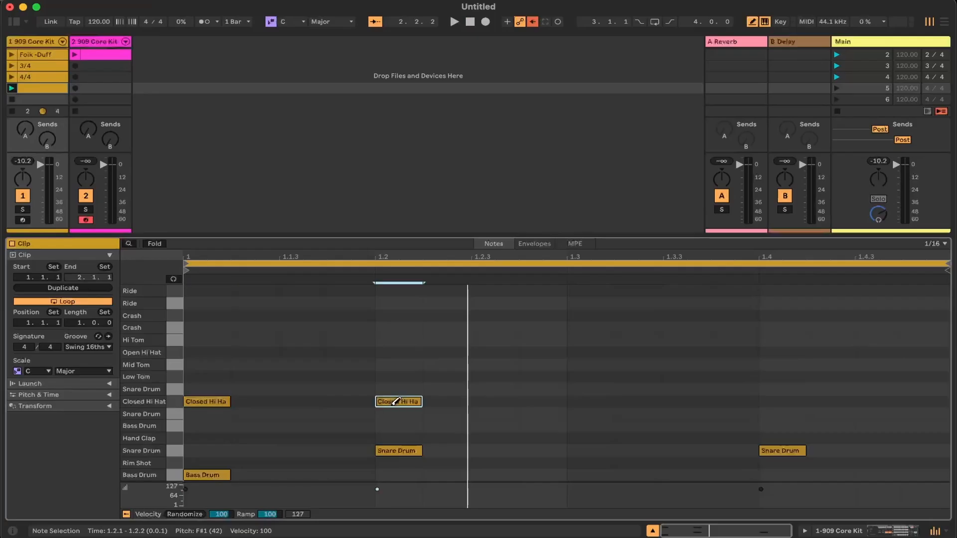
{"action": "left_click", "coordinate": [592, 400]}
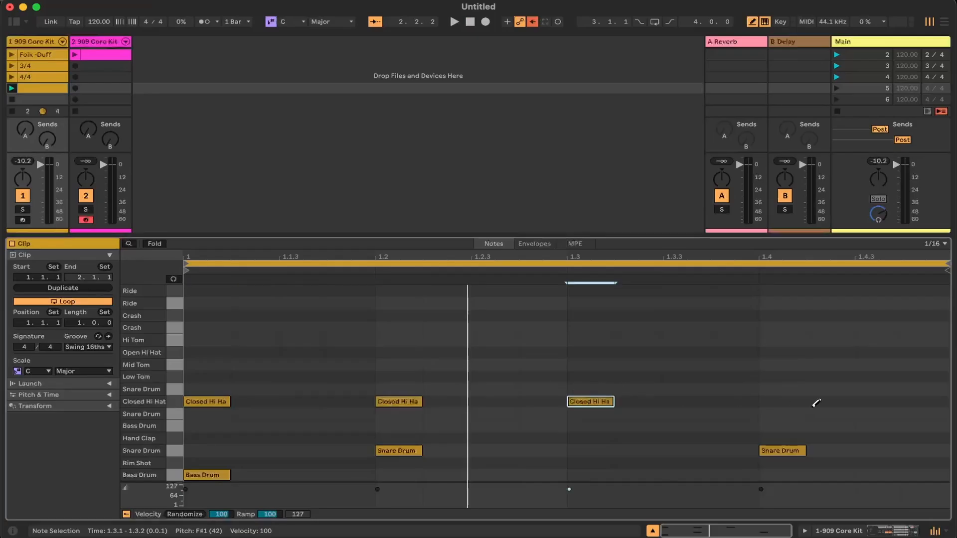
{"action": "left_click", "coordinate": [784, 400]}
{"action": "key", "text": "space"}
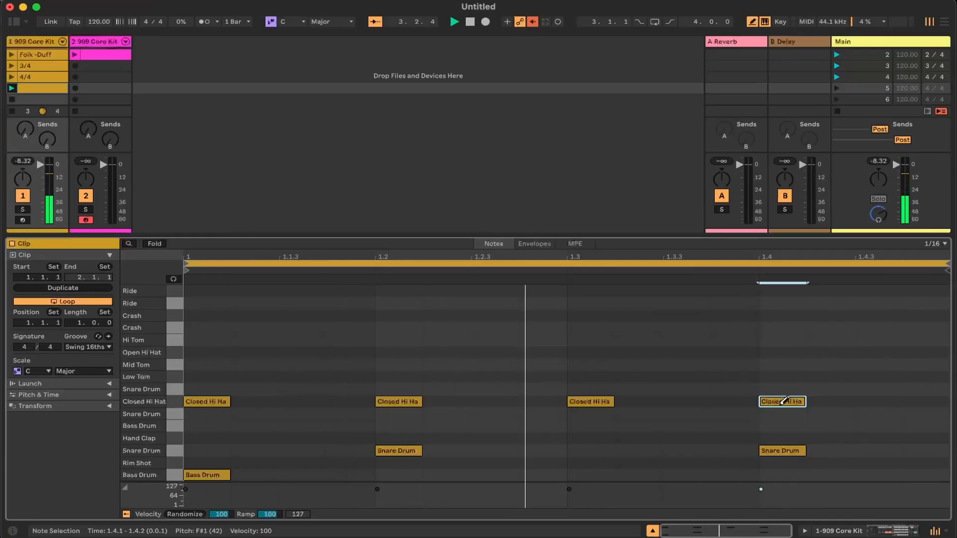
Add sixteenth-note Bass Drums at 1.1.3 and 1.3.3 in the playing scene 5 clip, removing the trial hits at 1.3 and 1.3.2
{"action": "left_click", "coordinate": [303, 476]}
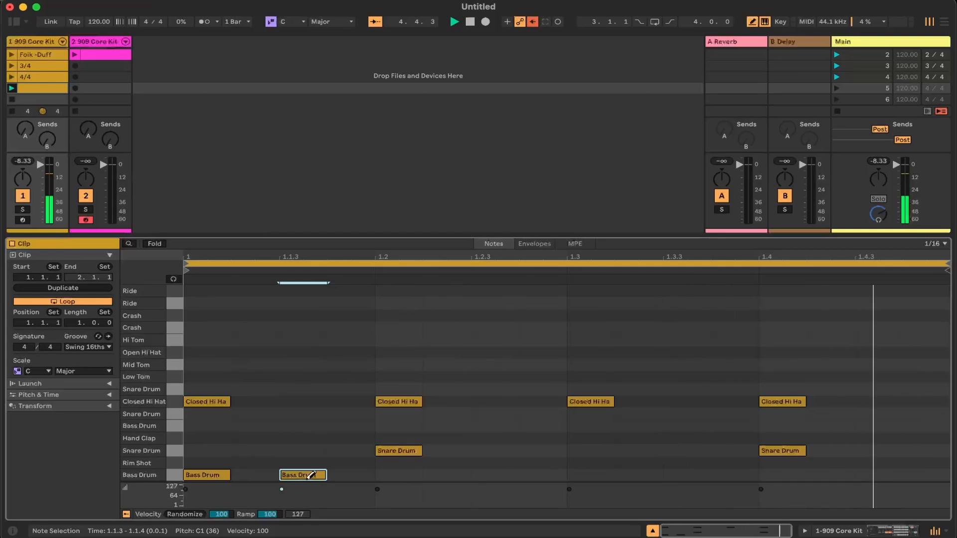
{"action": "left_click", "coordinate": [578, 475]}
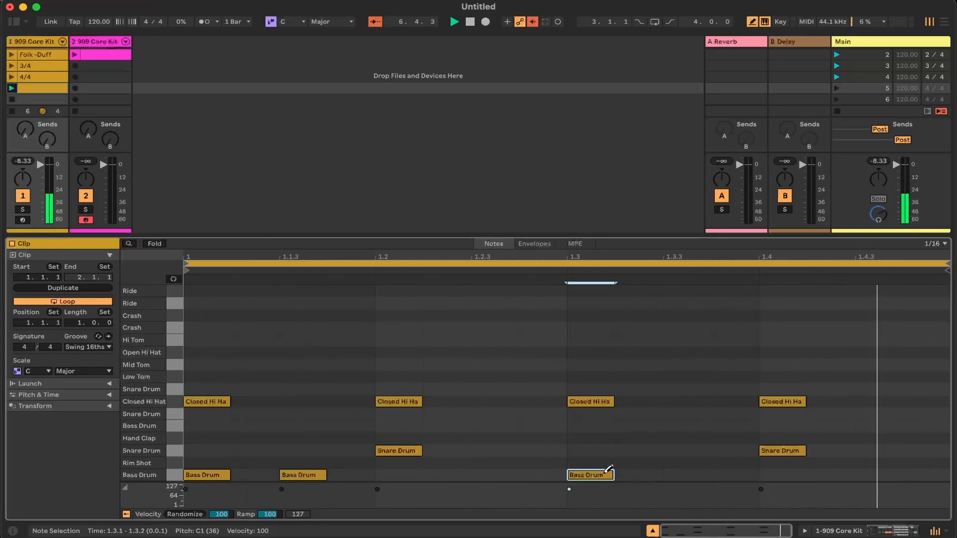
{"action": "left_click", "coordinate": [597, 474]}
{"action": "left_click", "coordinate": [633, 475]}
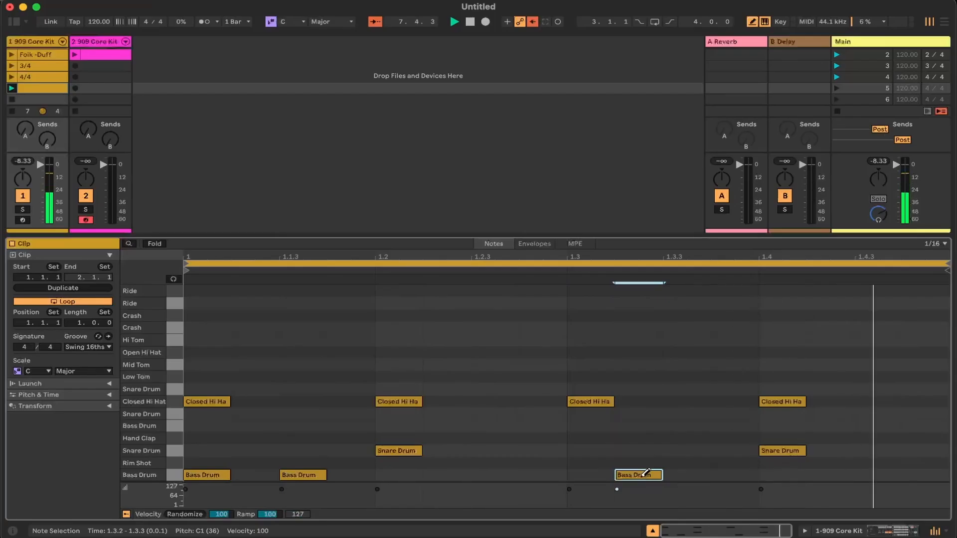
{"action": "left_click", "coordinate": [673, 475]}
{"action": "left_click", "coordinate": [638, 475]}
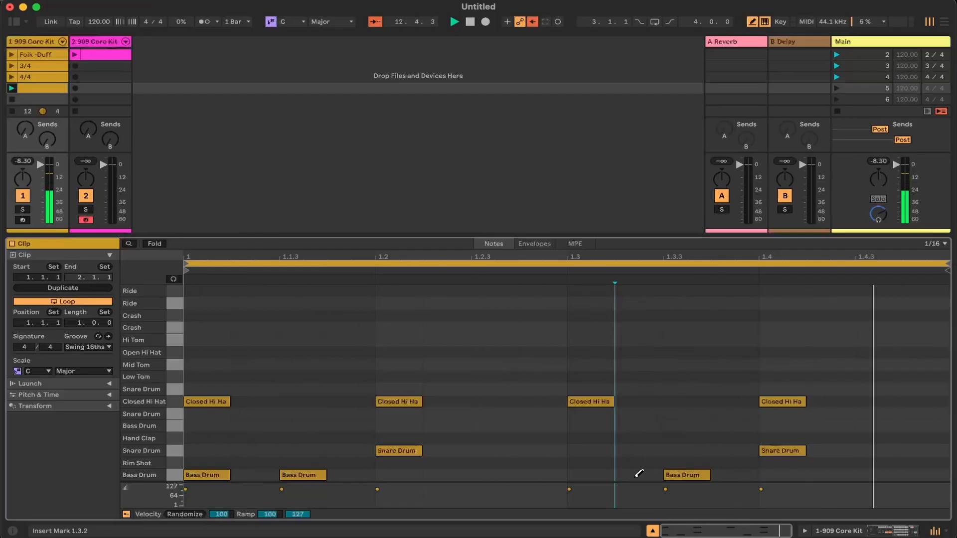
Stop playback and rename the scene 5 clip on the first 909 Core Kit track as 4/4-2
{"action": "right_click", "coordinate": [51, 93]}
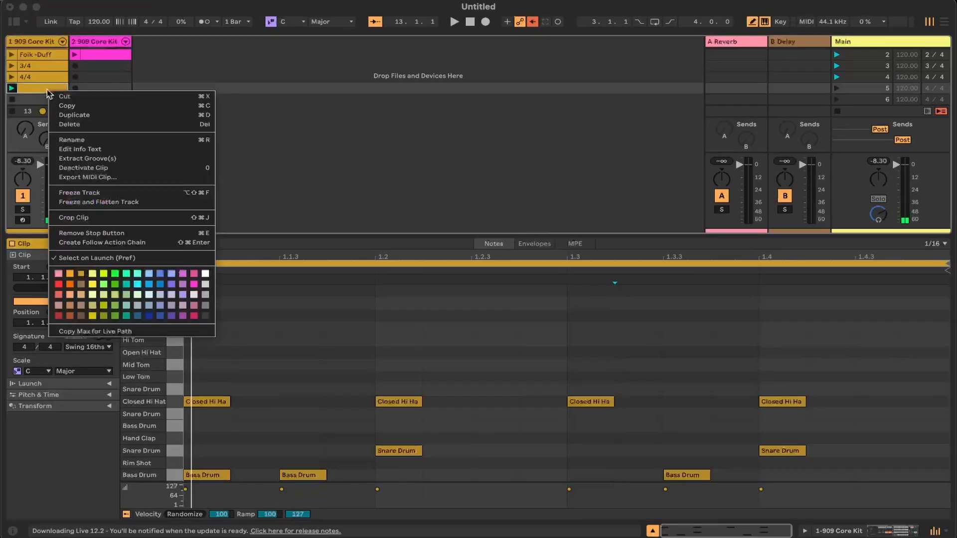
{"action": "left_click", "coordinate": [73, 139]}
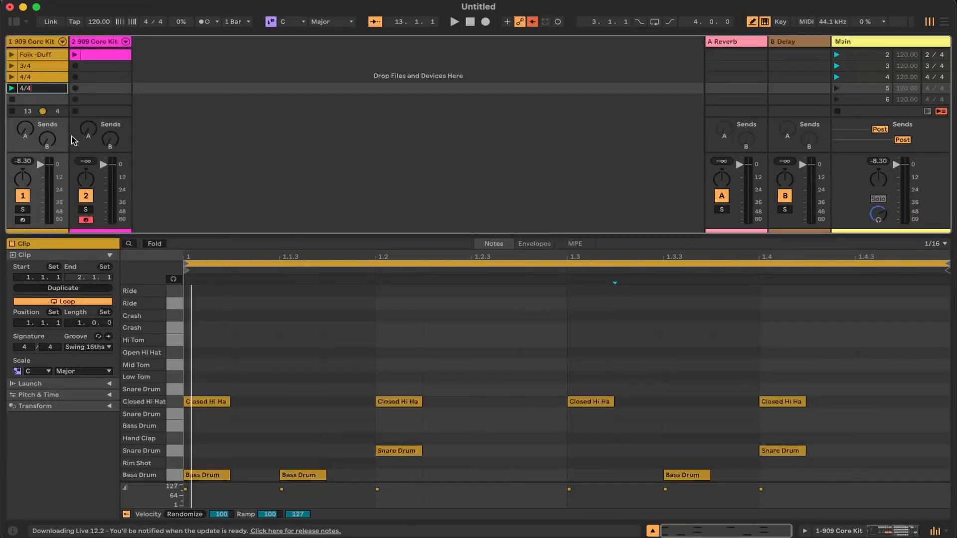
{"action": "type", "text": "-2"}
{"action": "key", "text": "Return"}
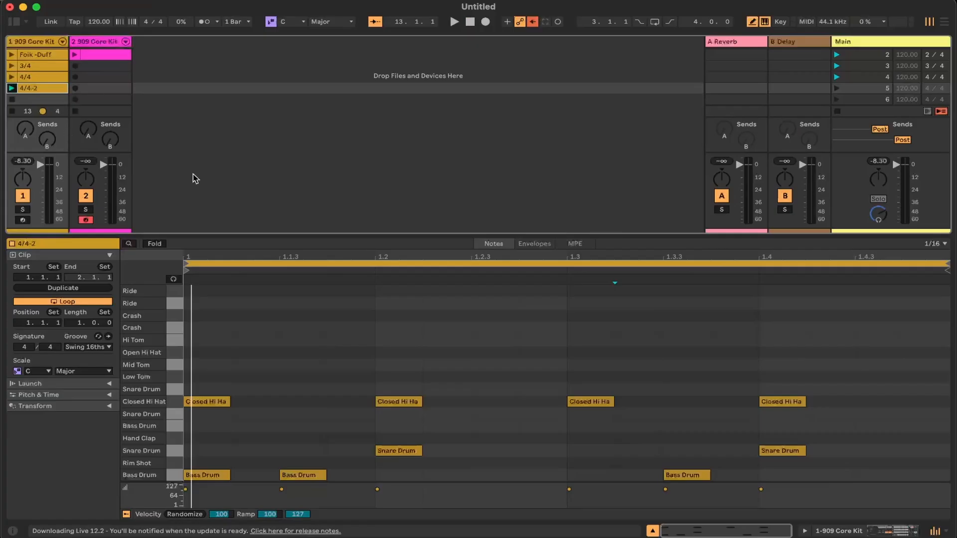
Set scene 5's time signature to 4/4 and launch the 4/4-2 clip to listen to it
{"action": "left_click_drag", "start_coordinate": [185, 232], "coordinate": [185, 240]}
{"action": "left_click", "coordinate": [928, 90]}
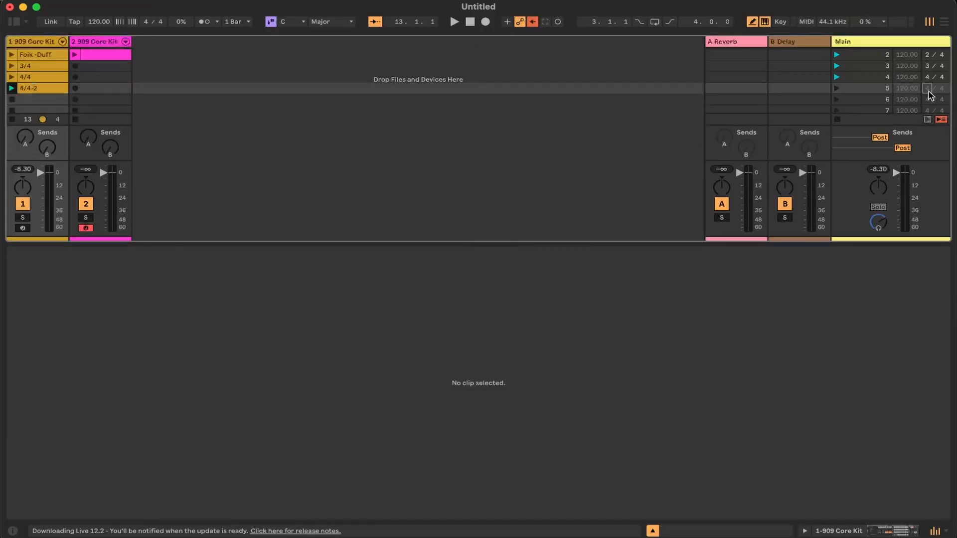
{"action": "left_click", "coordinate": [882, 89]}
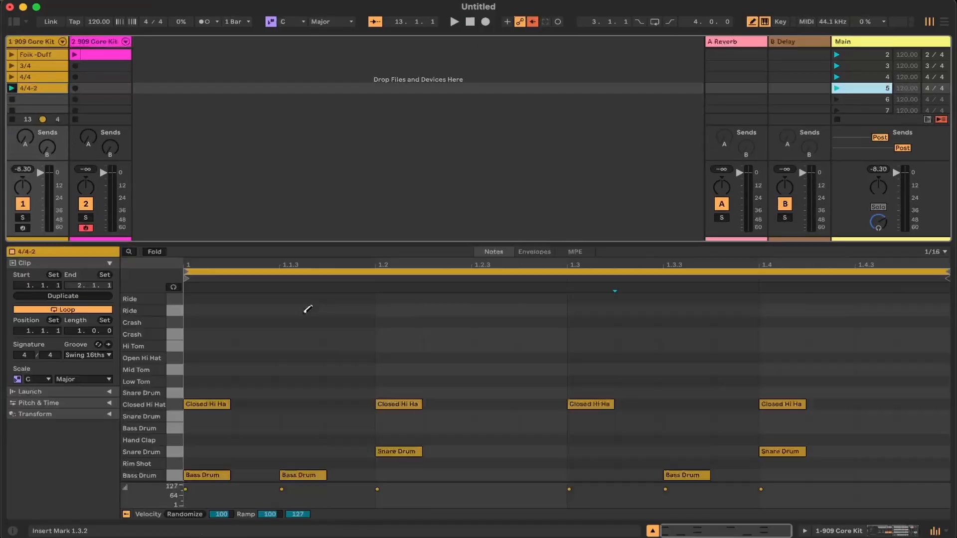
{"action": "left_click", "coordinate": [12, 89]}
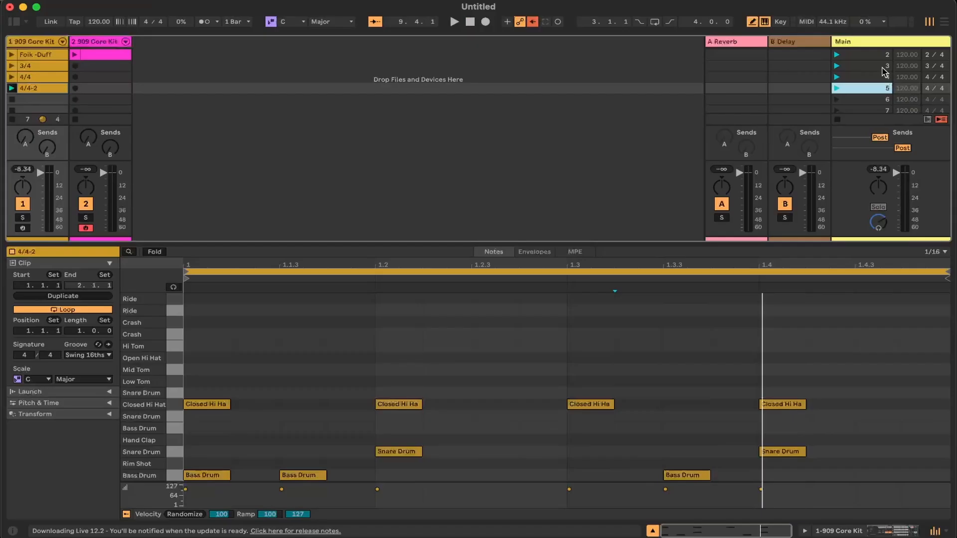
Launch scene 1, turn on the metronome, and switch playback to scene 2
{"action": "scroll", "coordinate": [555, 115], "scroll_direction": "up", "scroll_amount": 1}
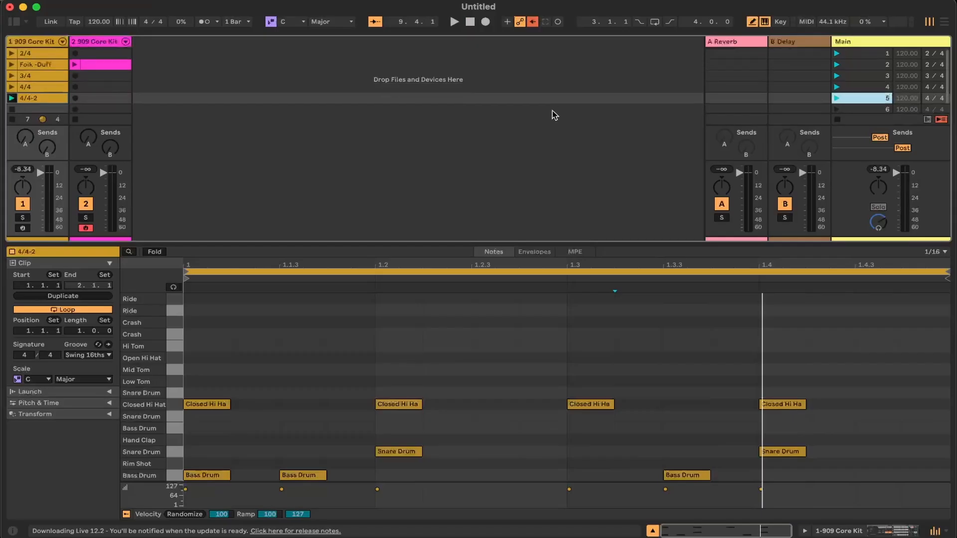
{"action": "left_click", "coordinate": [837, 54]}
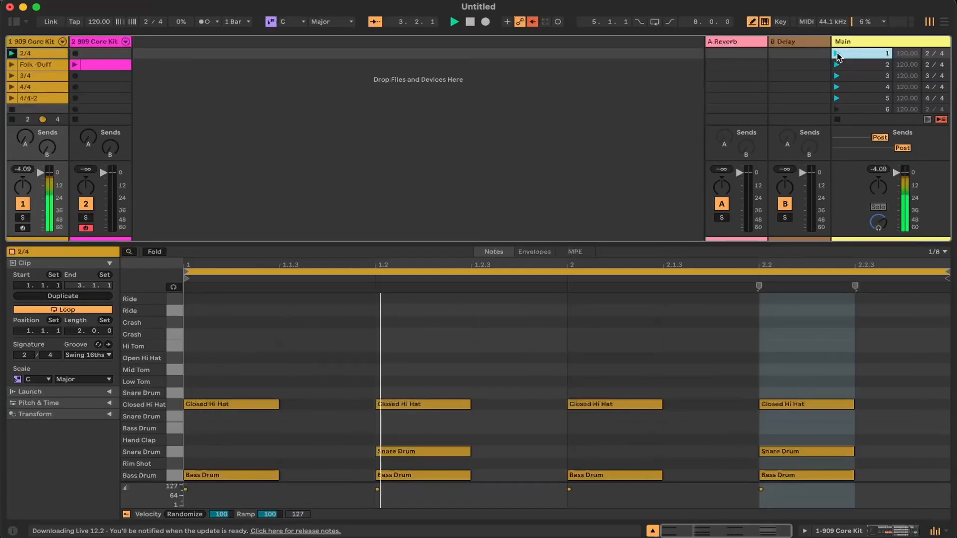
{"action": "left_click", "coordinate": [206, 22]}
{"action": "left_click", "coordinate": [837, 65]}
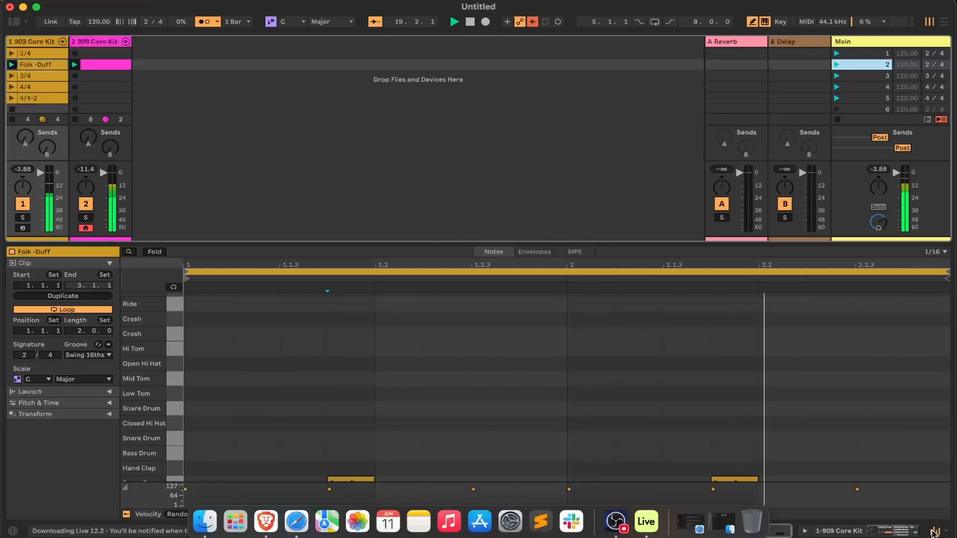
With the mixer hidden, add Closed Hi Hats at 1, 1.2, 2 and 2.2 and Rides at 1.1.3 and 2.1.3 in the Folk -Duff clip
{"action": "left_click", "coordinate": [934, 531]}
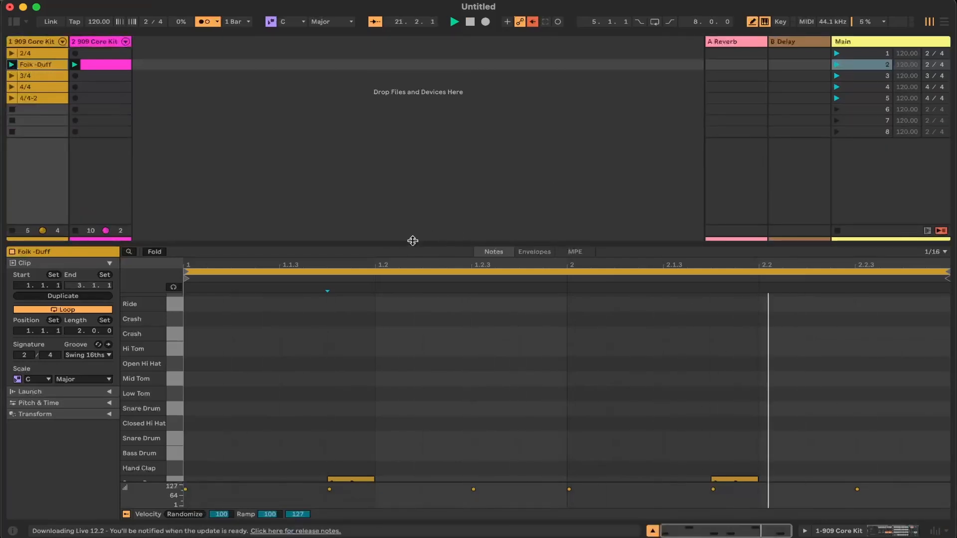
{"action": "left_click_drag", "start_coordinate": [413, 241], "coordinate": [417, 215]}
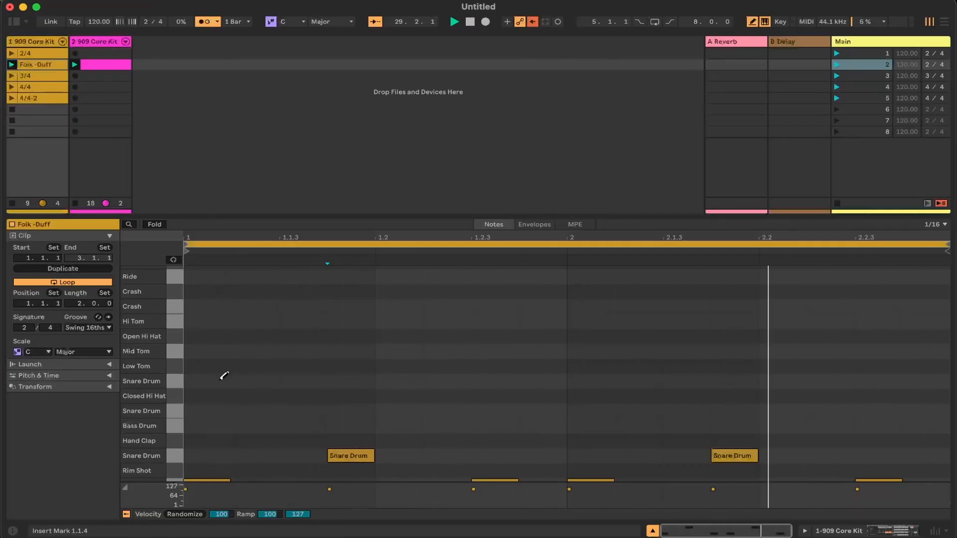
{"action": "left_click", "coordinate": [208, 395]}
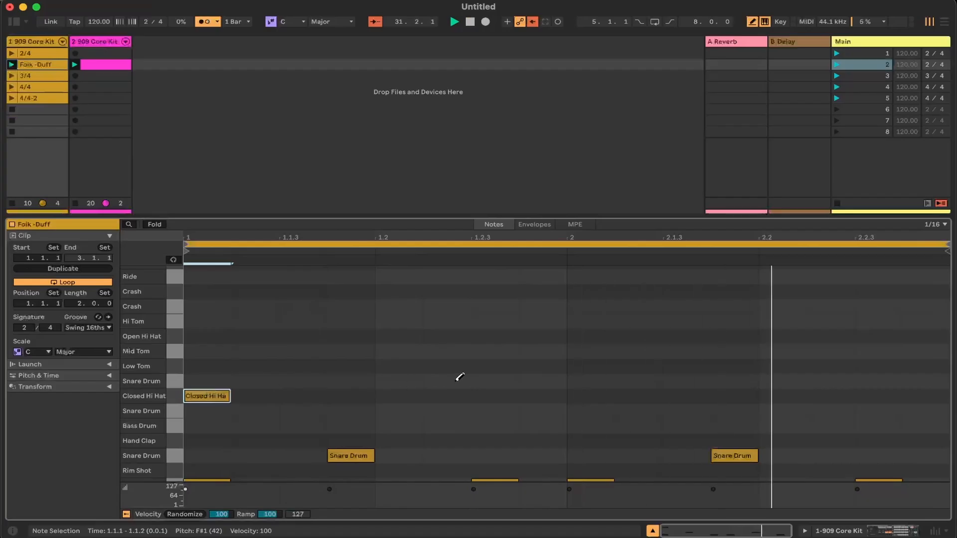
{"action": "left_click", "coordinate": [402, 394]}
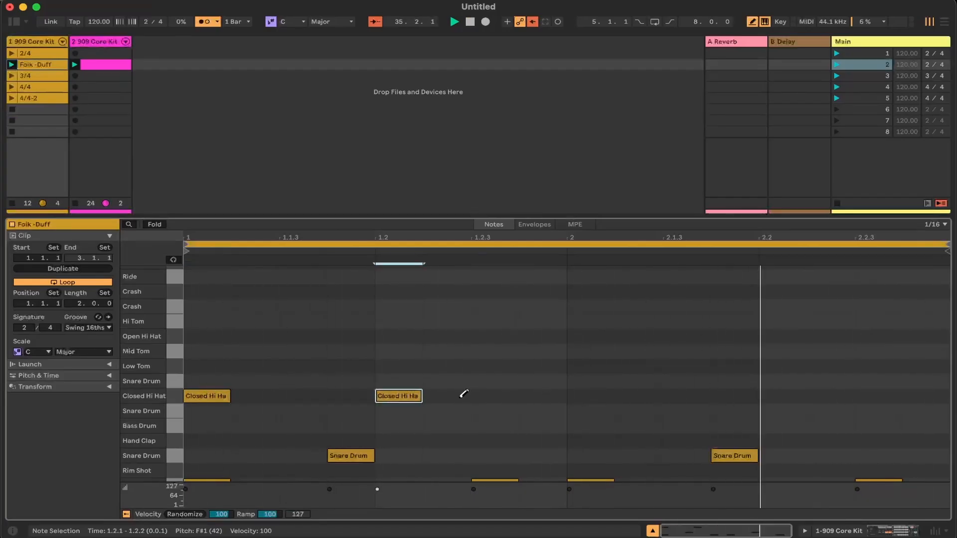
{"action": "left_click", "coordinate": [406, 396]}
{"action": "left_click", "coordinate": [576, 396]}
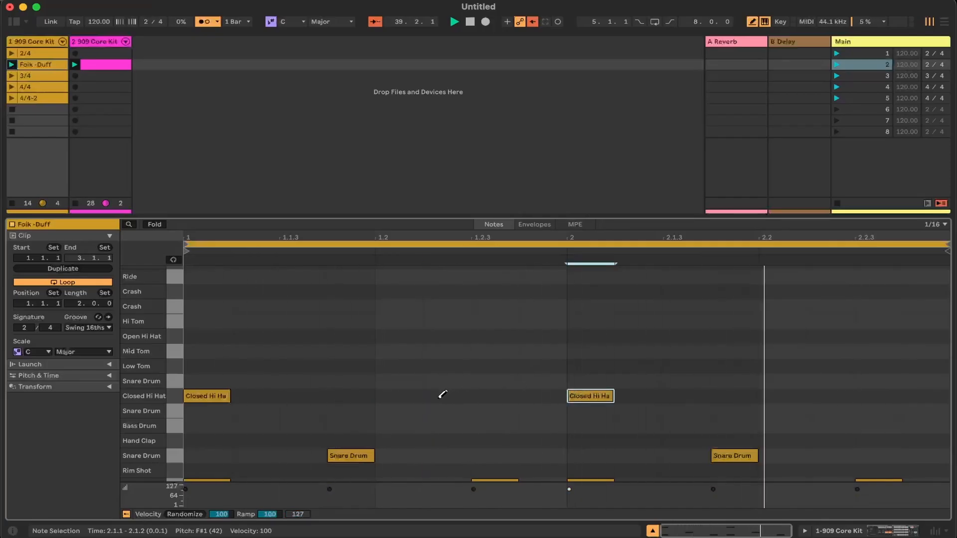
{"action": "left_click", "coordinate": [393, 396]}
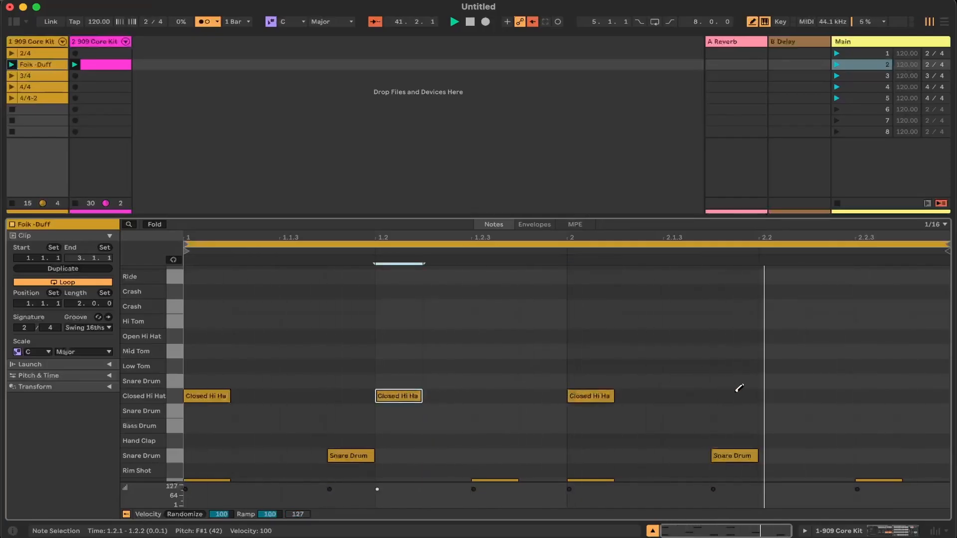
{"action": "left_click", "coordinate": [771, 396]}
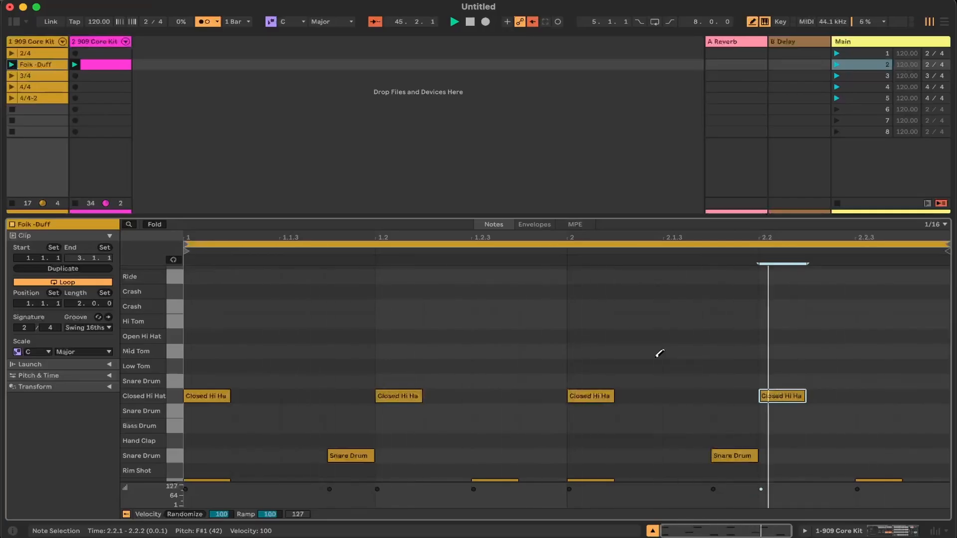
{"action": "left_click", "coordinate": [309, 276]}
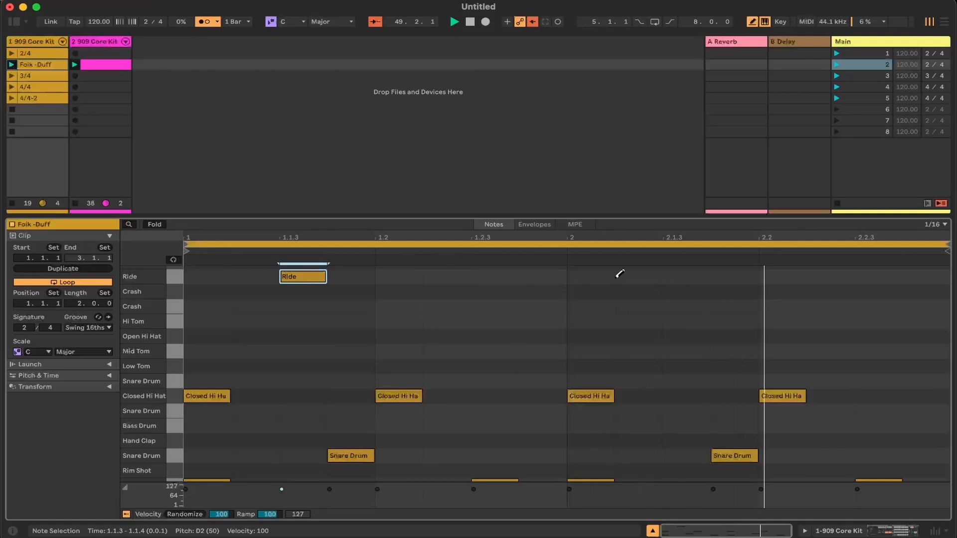
{"action": "left_click", "coordinate": [688, 276]}
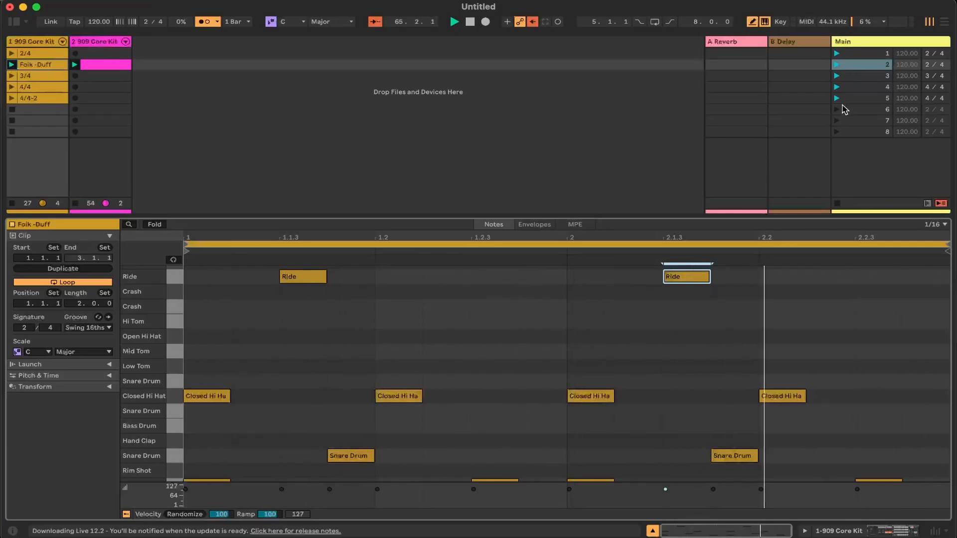
Play scenes 3, 4 and 5 in turn with the metronome on to compare their time signatures, ending with playback stopped
{"action": "left_click", "coordinate": [837, 76]}
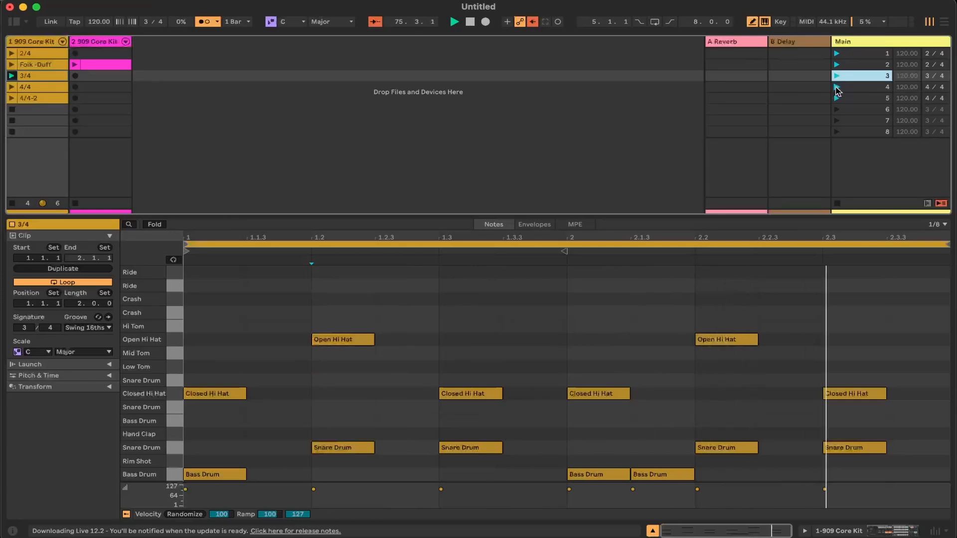
{"action": "left_click", "coordinate": [837, 88]}
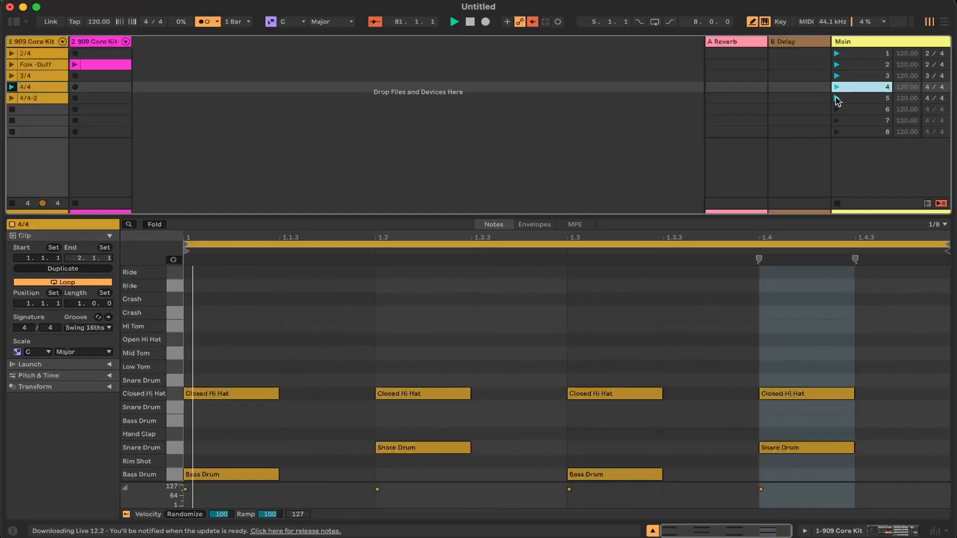
{"action": "left_click", "coordinate": [837, 99]}
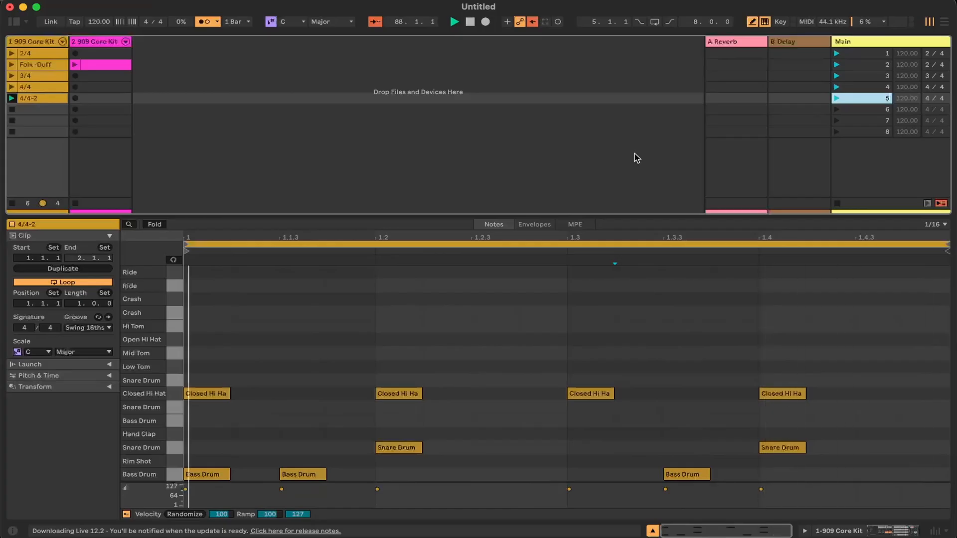
{"action": "left_click", "coordinate": [837, 203]}
{"action": "left_click", "coordinate": [470, 22]}
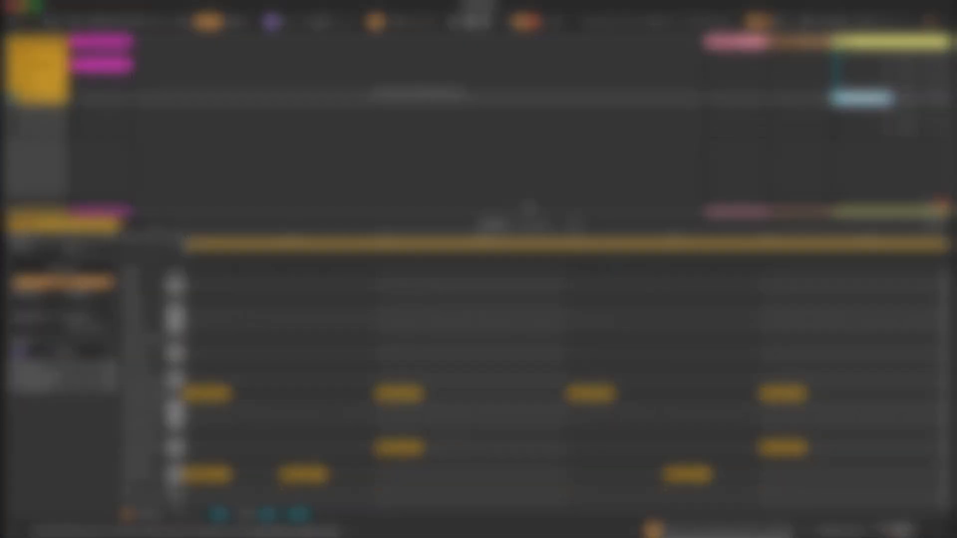
{"action": "mouse_move", "coordinate": [648, 523]}
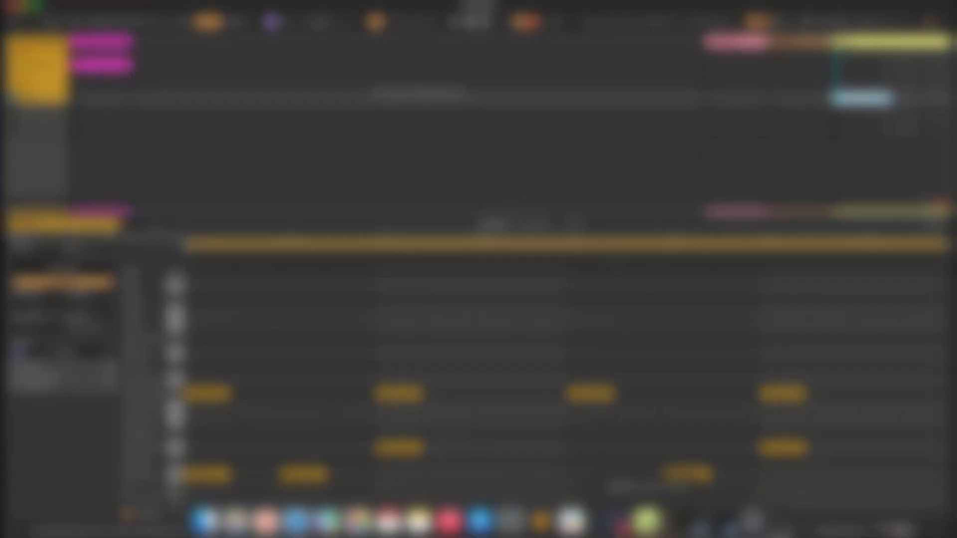